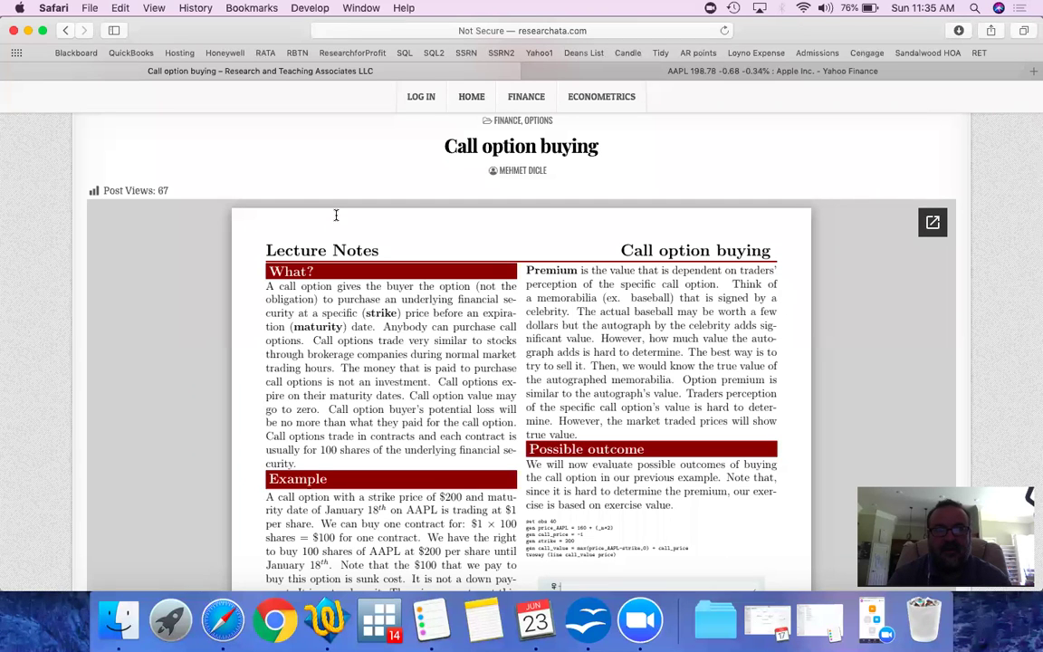
Check Apple's share price on Yahoo Finance, then switch to OpenOffice Calc and enter AAPL in cell B3.
click(713, 72)
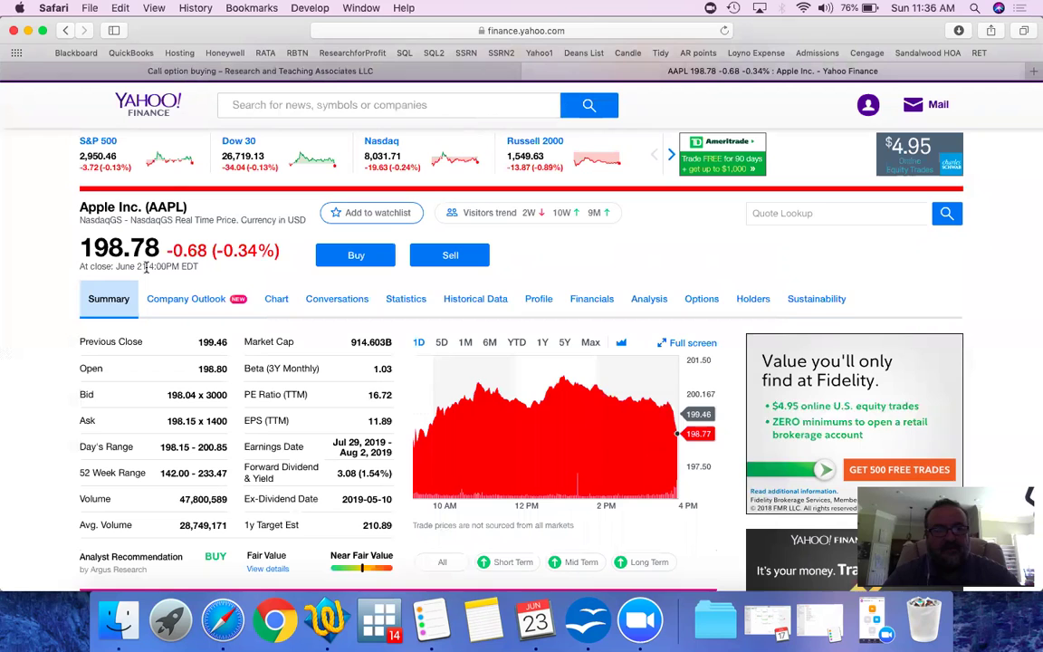
key(super+Tab)
key(super+Tab)
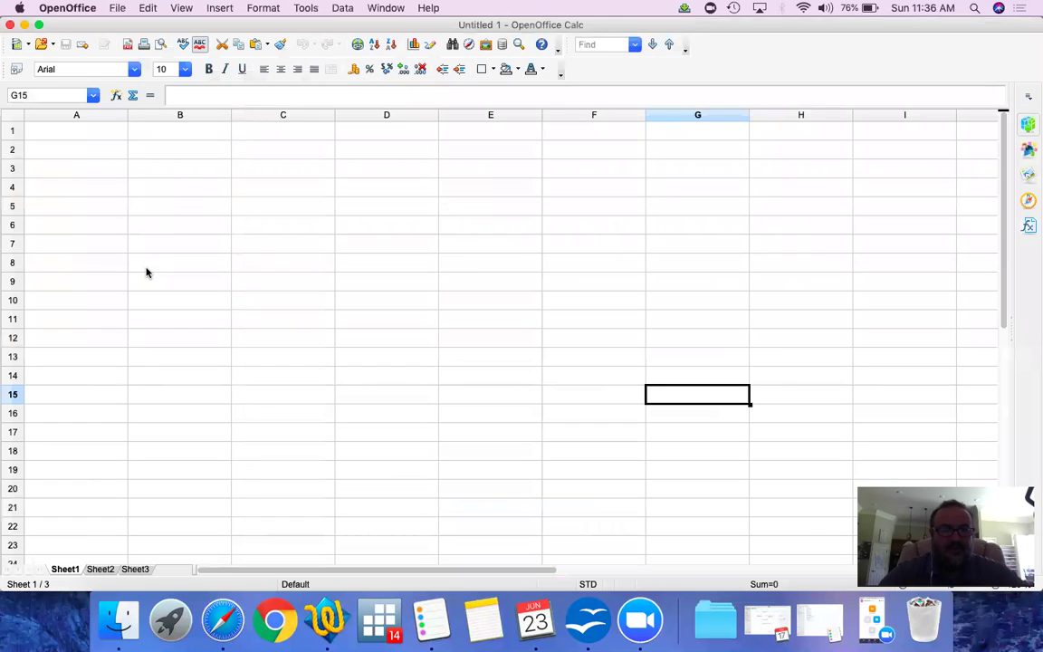
click(153, 168)
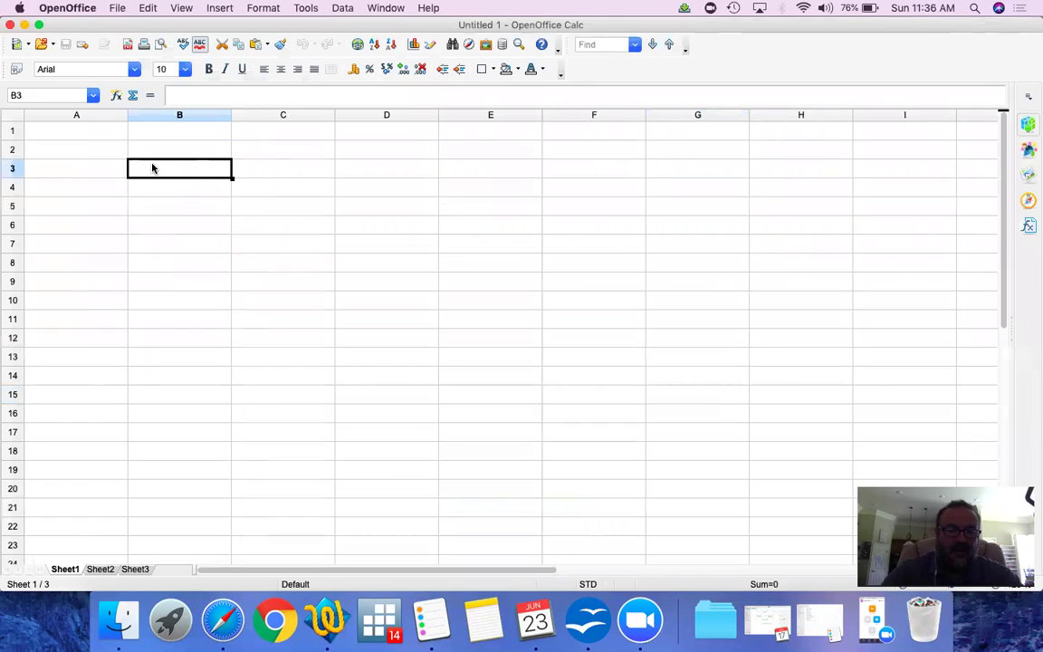
text(AAPL)
key(Return)
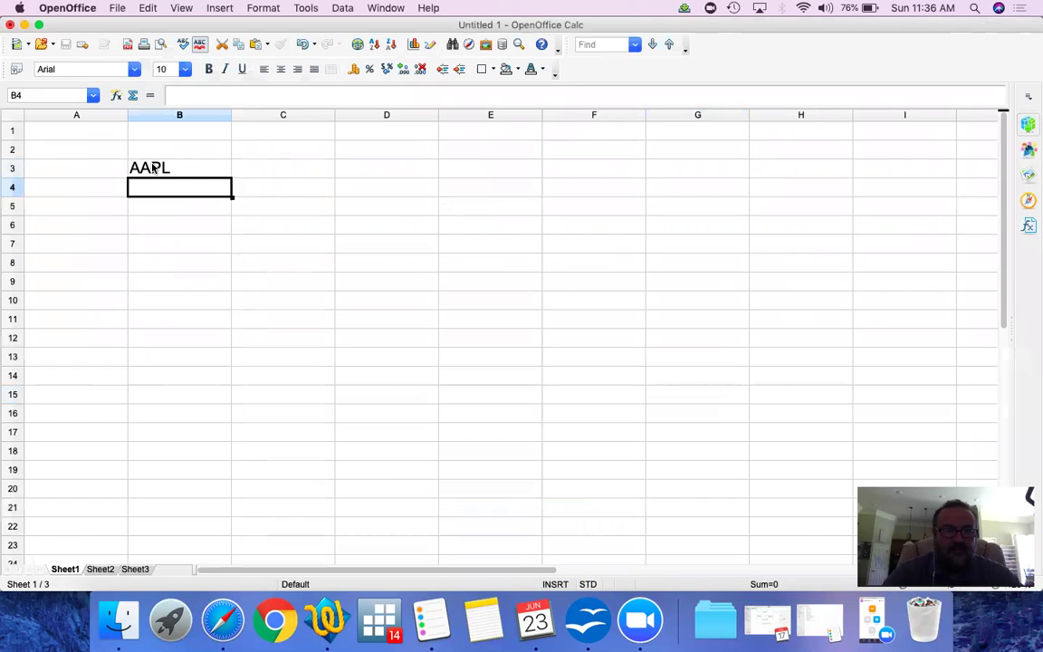
Enter the label Spot price in B4 and the value 198.78 in C4.
text(Spot price)
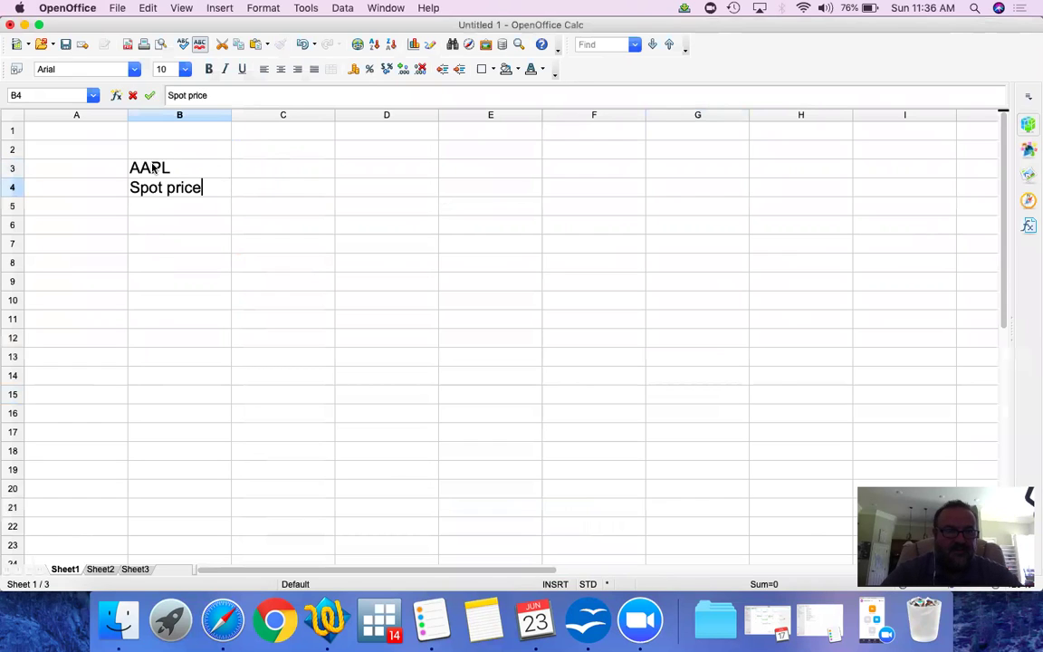
key(Tab)
text(198.78)
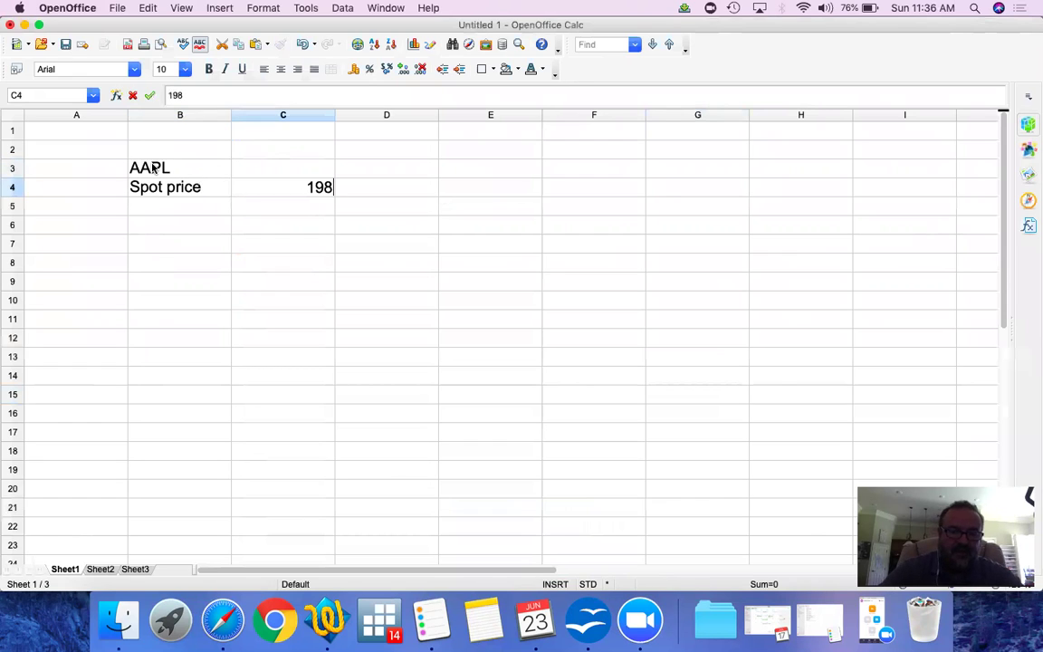
key(Return)
Add the label Call in cell B5, directly below Spot price.
key(Down)
key(Down)
key(Left)
key(Up)
key(Up)
text(Call)
key(Return)
Enter the label Strike in B6 and the value 200 in C6.
text(Strike)
key(Tab)
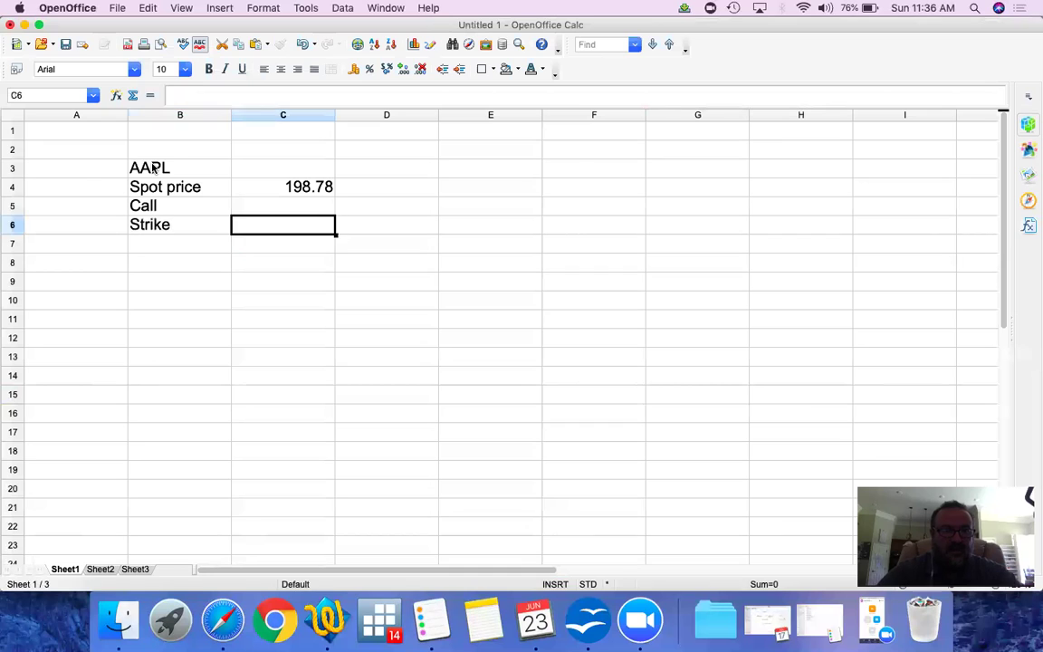
key(super+Tab)
key(super+Tab)
text(200)
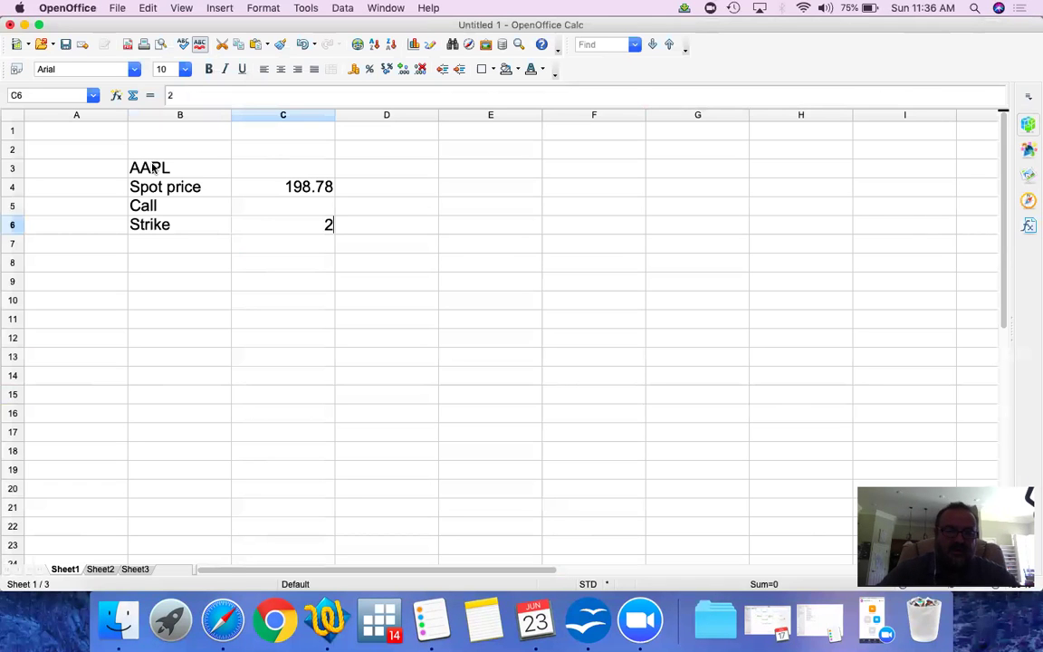
key(Return)
Enter Spot price in B9 as the heading of a new table.
key(Down)
key(Down)
key(Left)
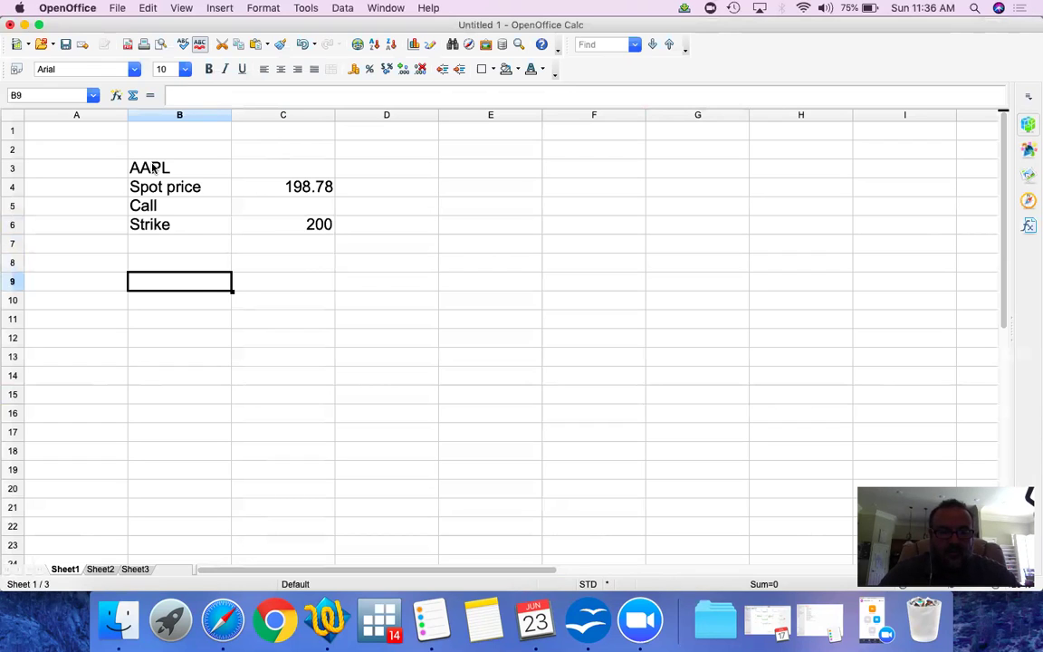
text(Spot)
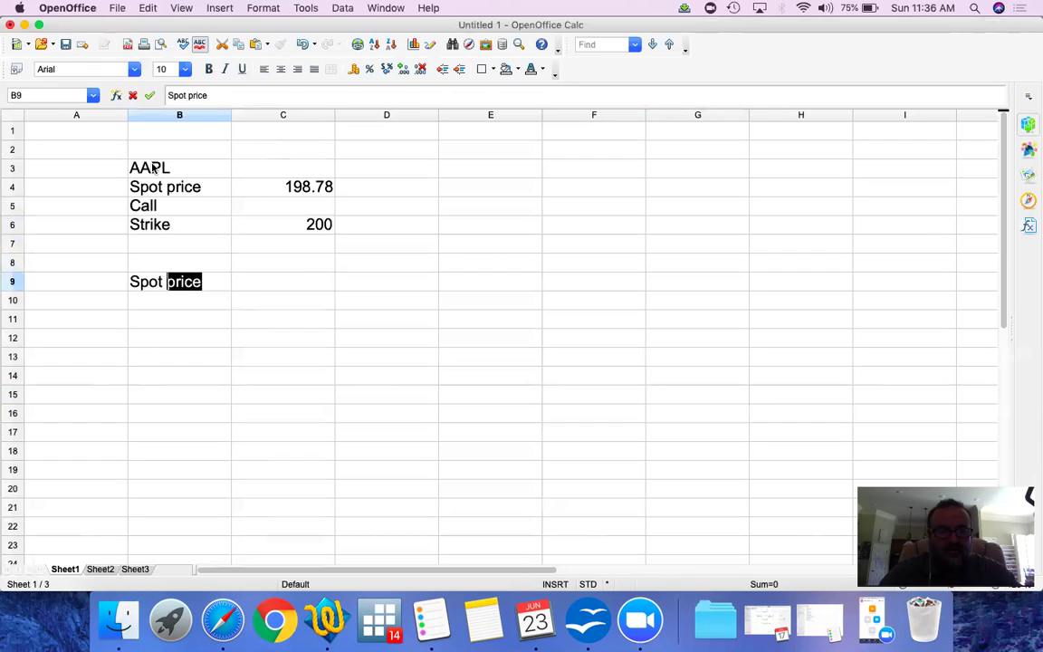
key(Return)
Enter 200 in cell B16 under the Spot price heading.
key(Down)
key(Down)
key(Down)
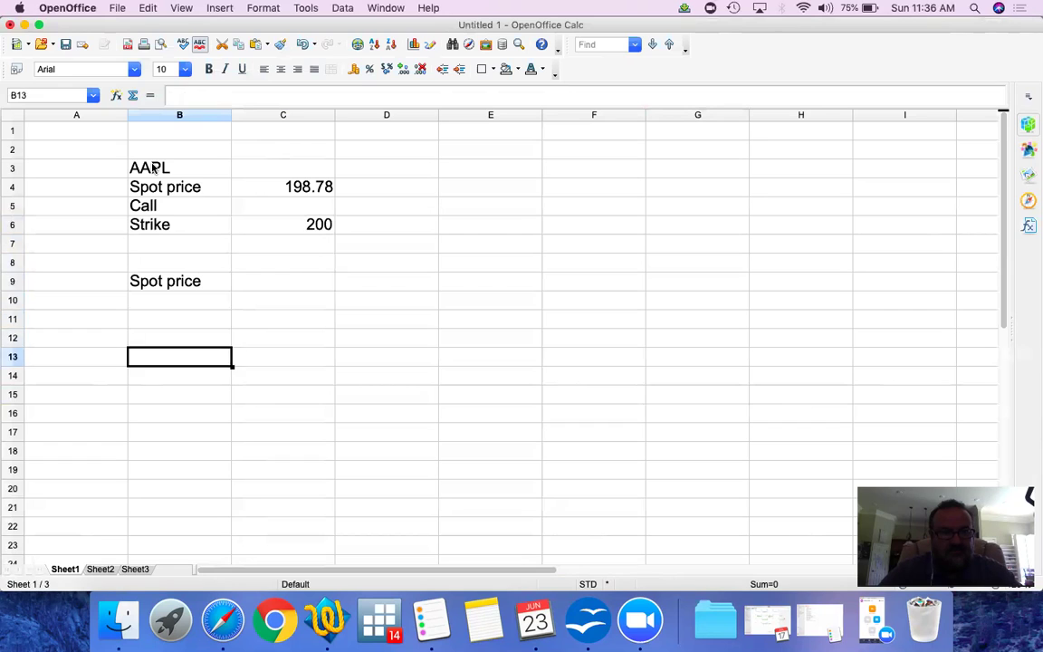
key(Down)
key(Down)
key(Down)
text(200)
key(Return)
Set cell B16 to 198.78 and make it bold.
key(Up)
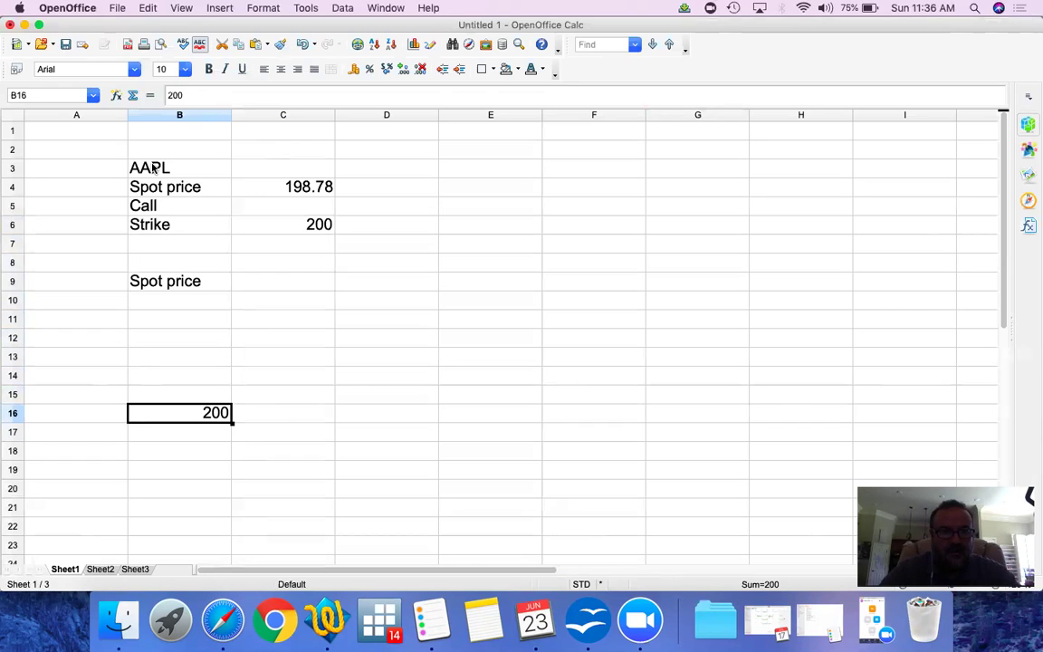
text(198.78)
key(Return)
key(Up)
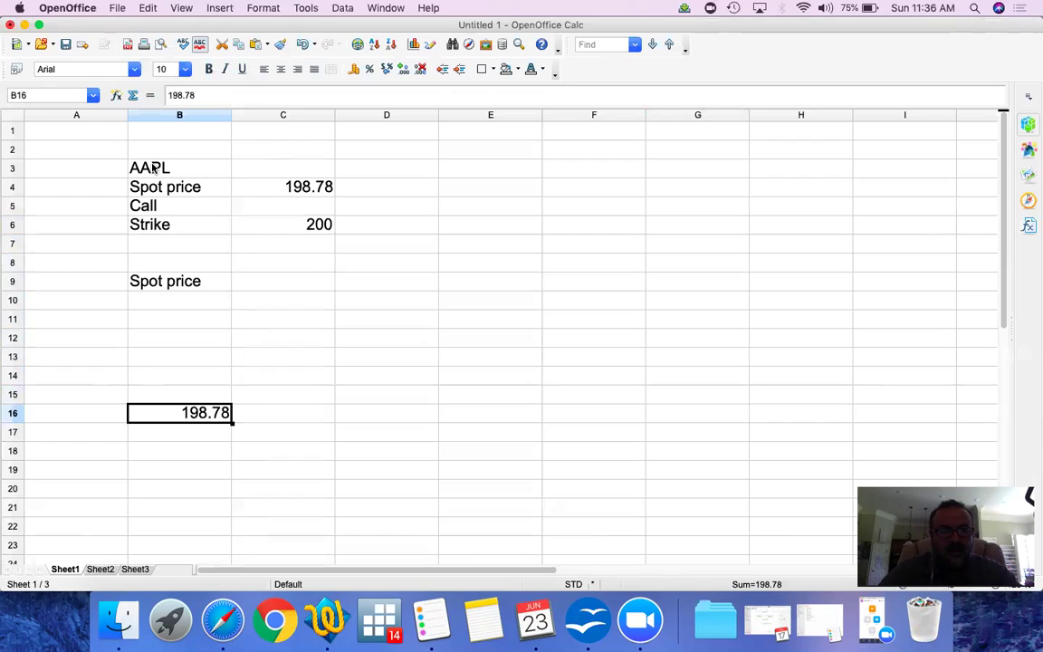
key(super+b)
Enter Option value in C9 as the heading beside Spot price.
key(Right)
key(Up)
key(Up)
key(Up)
key(Up)
key(Up)
key(Up)
key(Up)
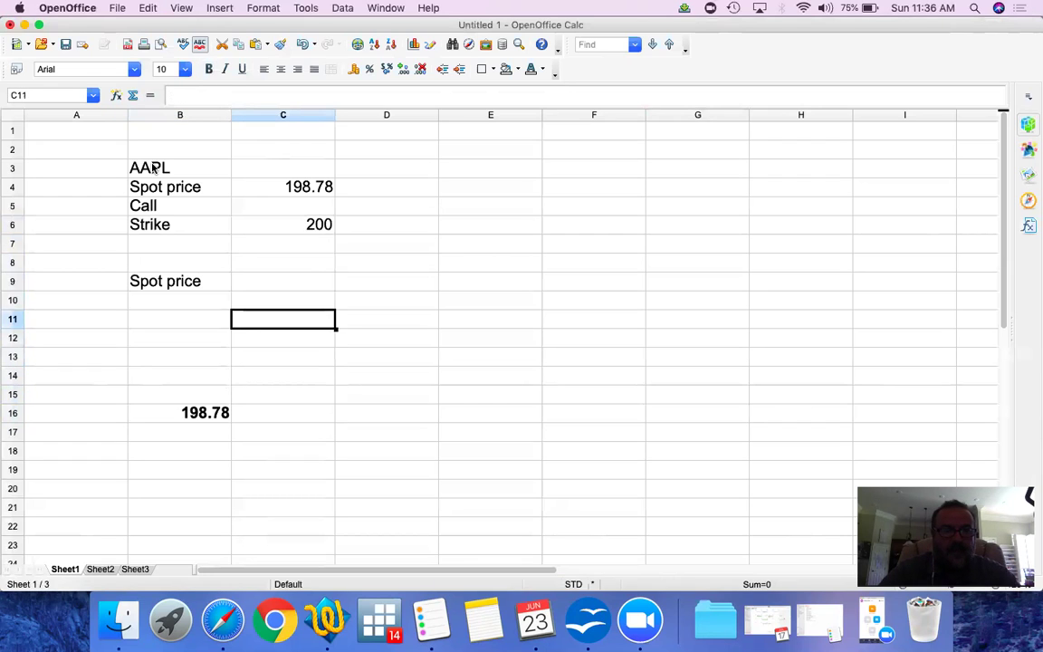
text(Option )
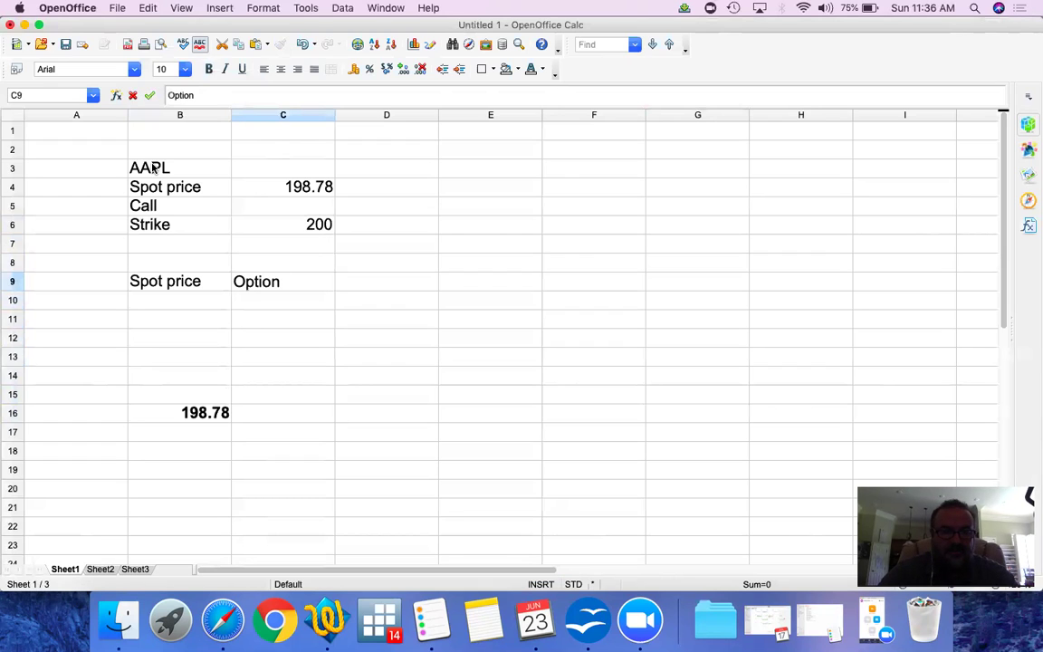
text(value)
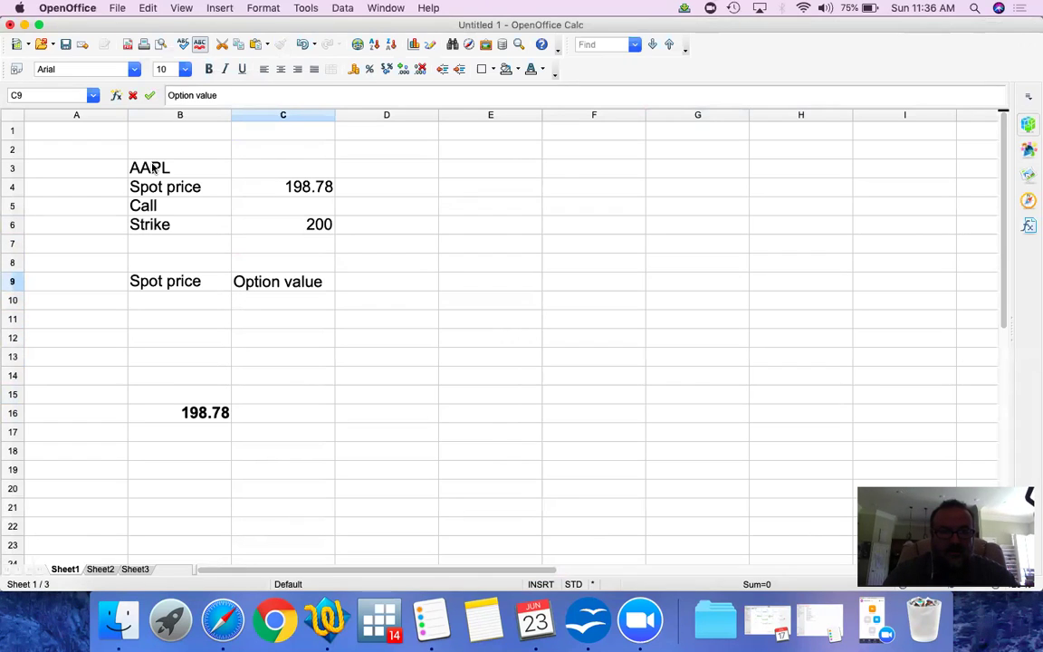
key(Return)
key(Up)
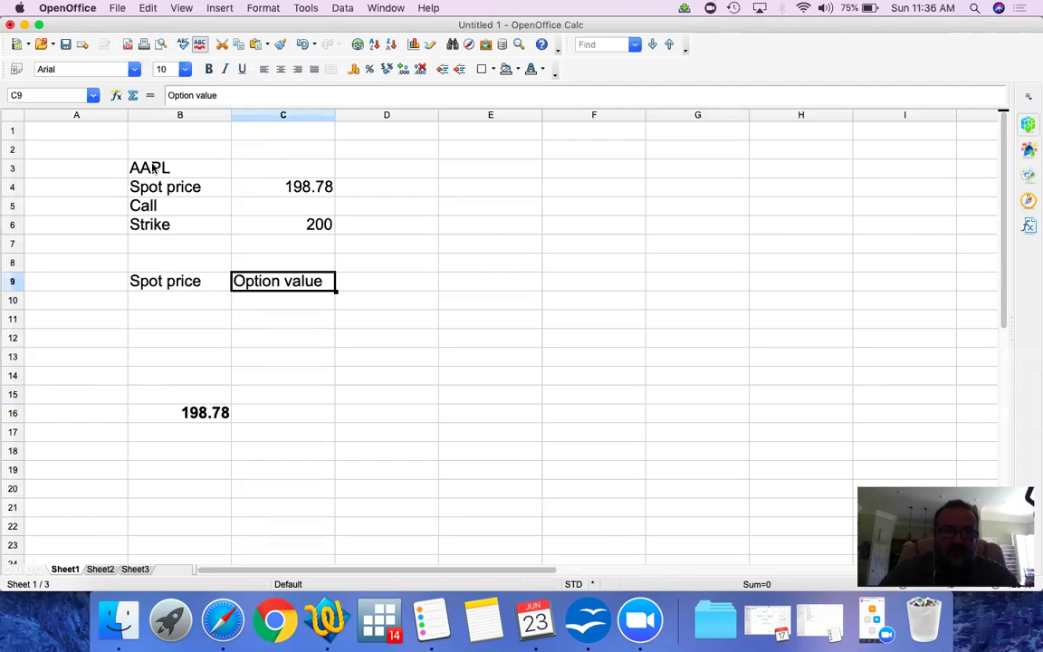
Left-align all of column B and center all of column C.
right_click(159, 115)
click(265, 93)
click(263, 69)
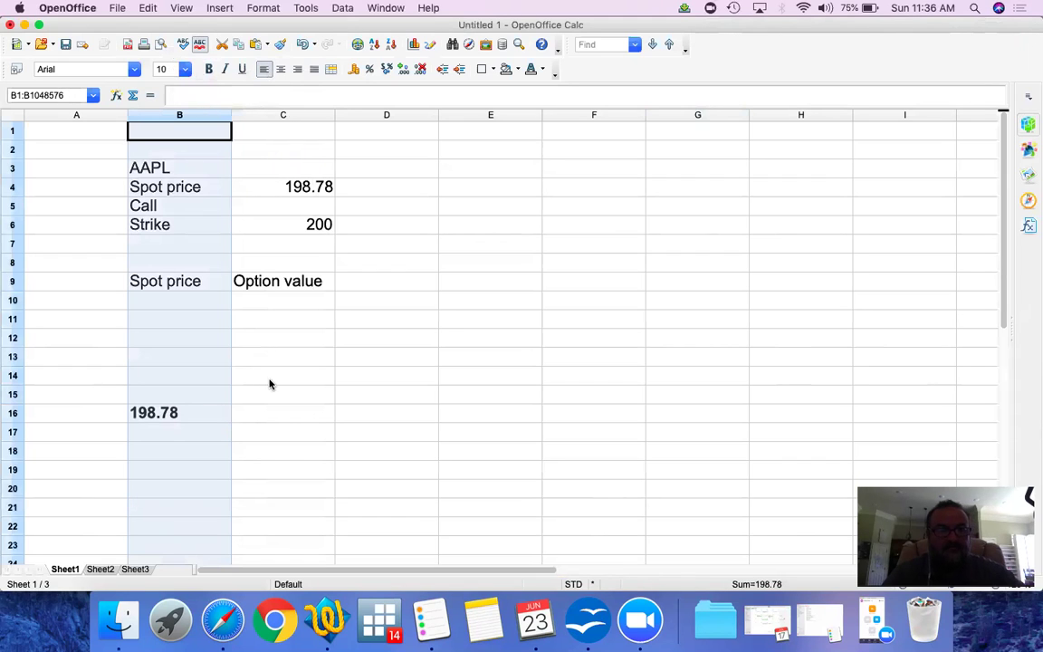
click(290, 117)
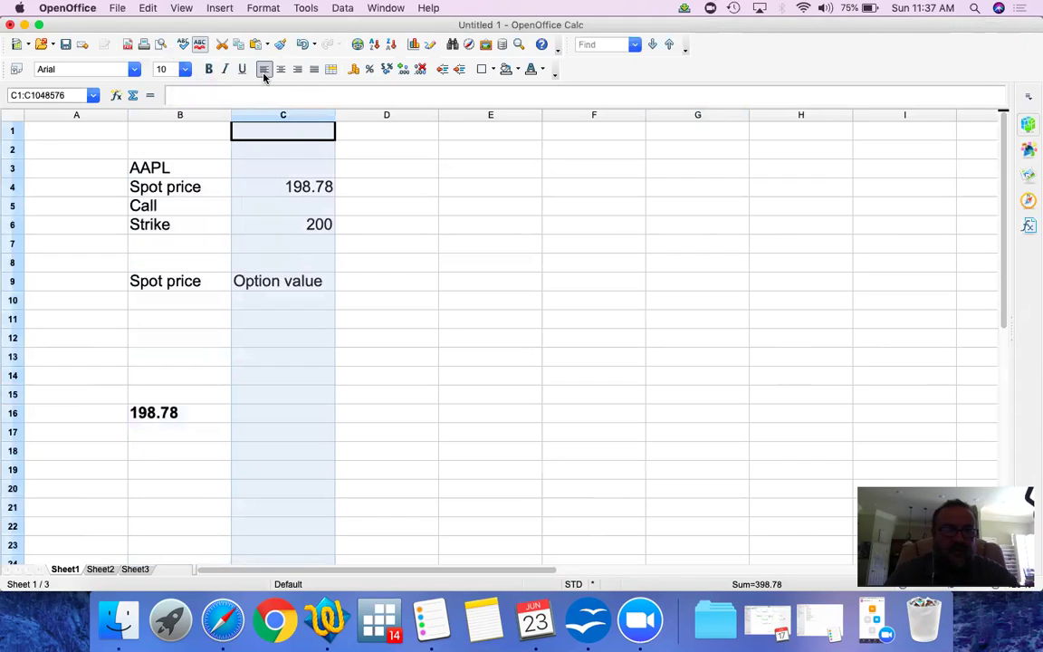
click(264, 69)
click(281, 69)
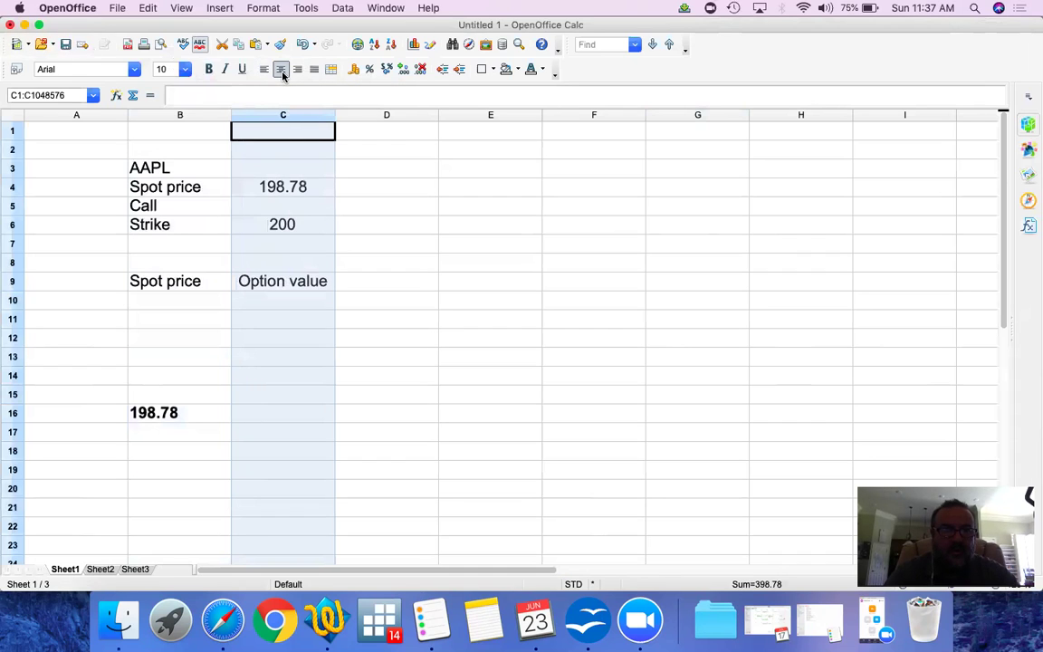
Switch to Yahoo Finance in Safari and look up the 200-strike Apple call in the June 28, 2019 options chain.
click(163, 418)
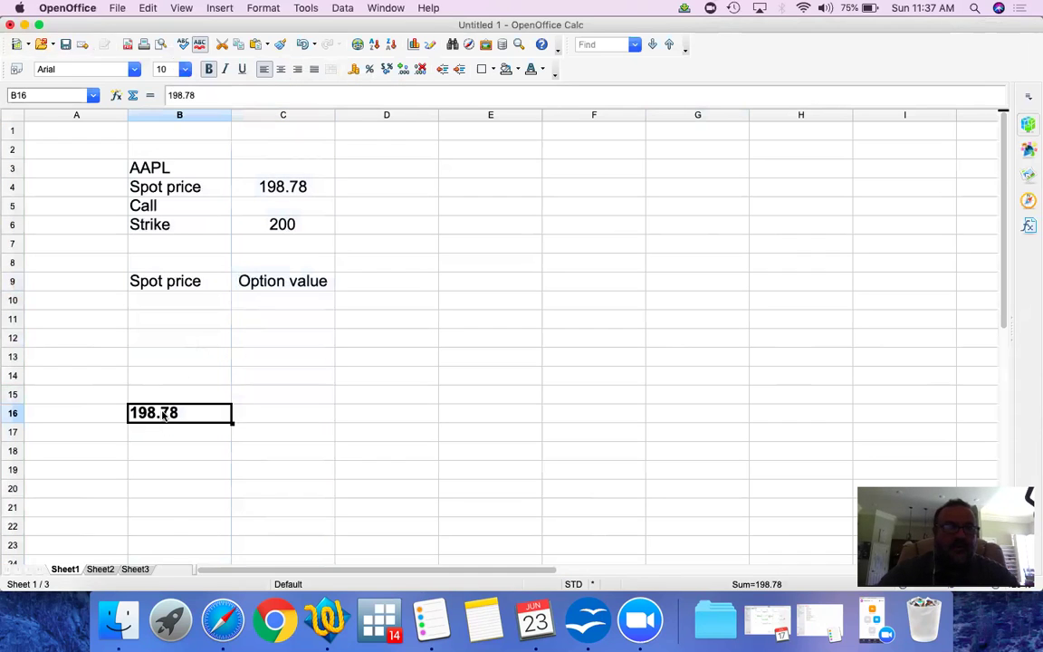
key(super+Tab)
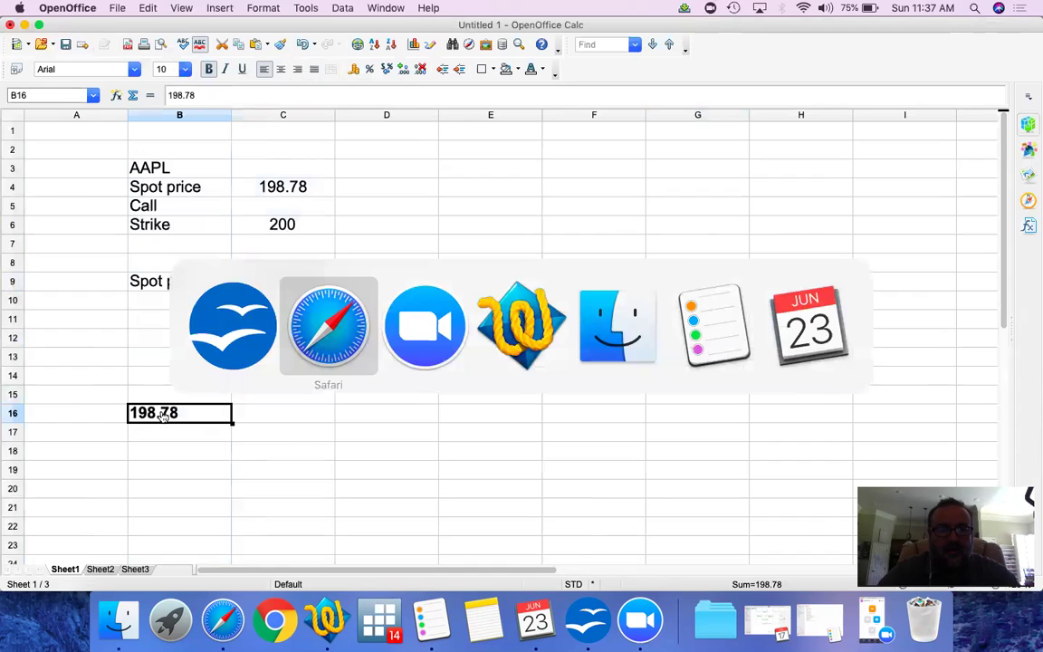
scroll(239, 371, down, 5)
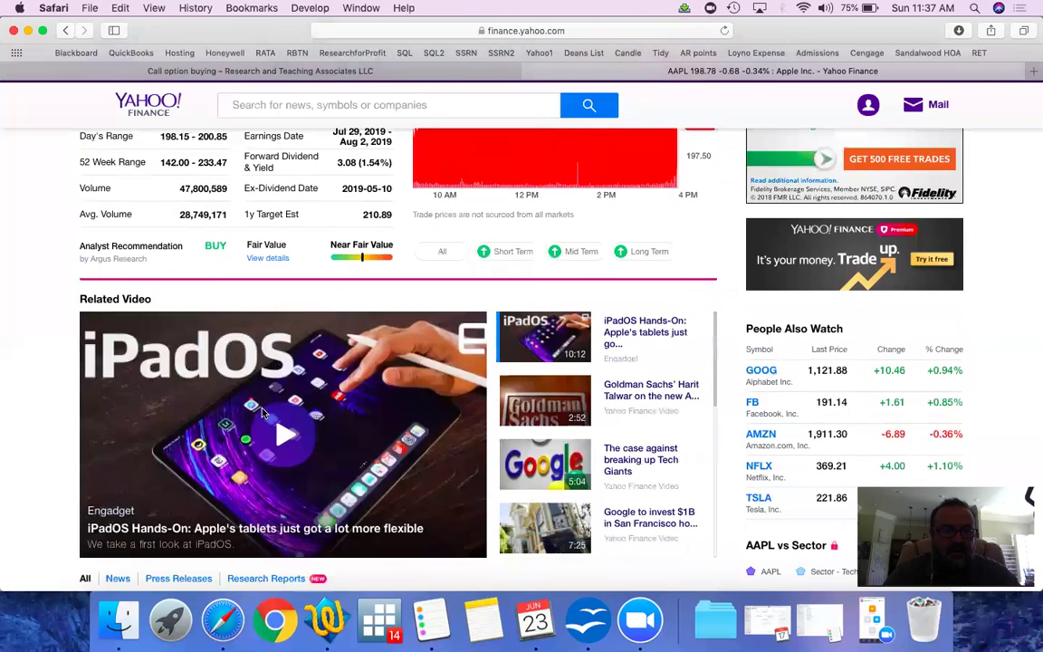
scroll(648, 229, up, 4)
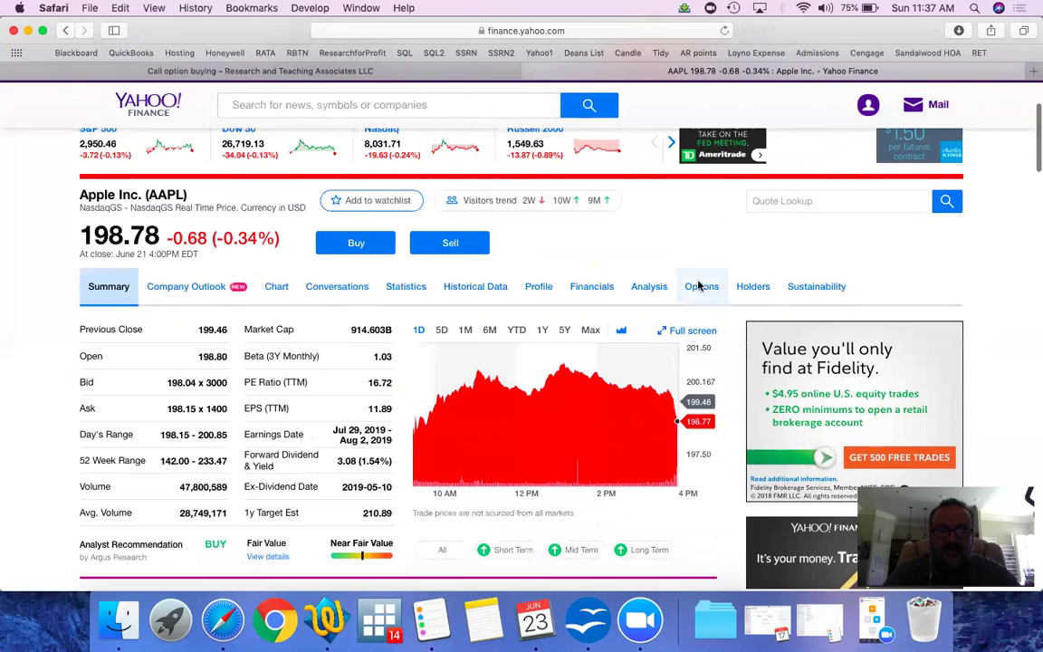
click(705, 288)
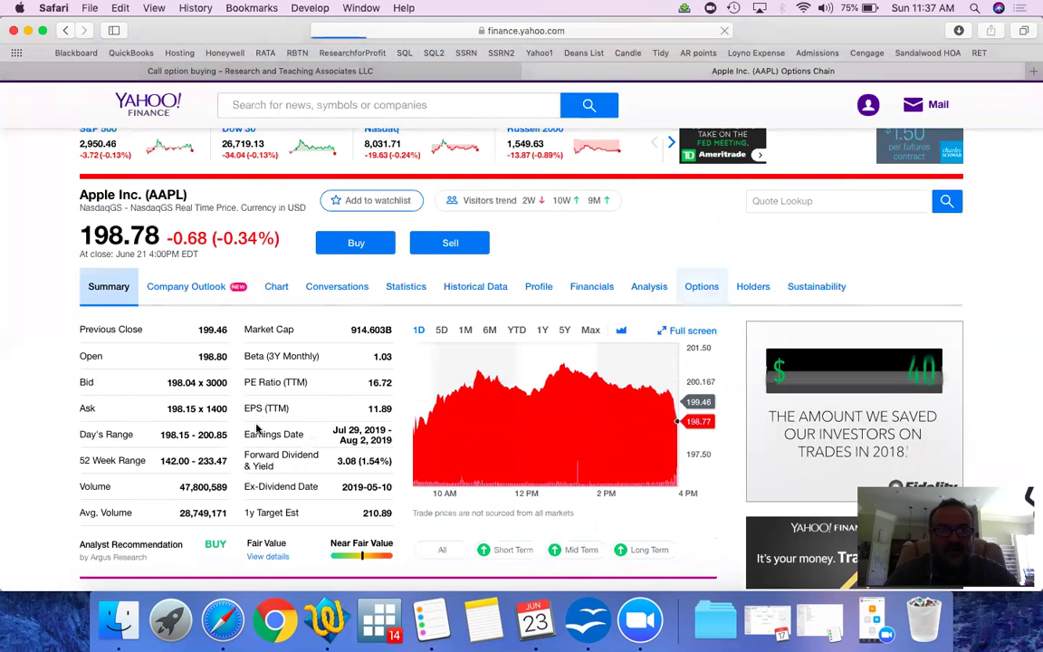
scroll(256, 429, down, 8)
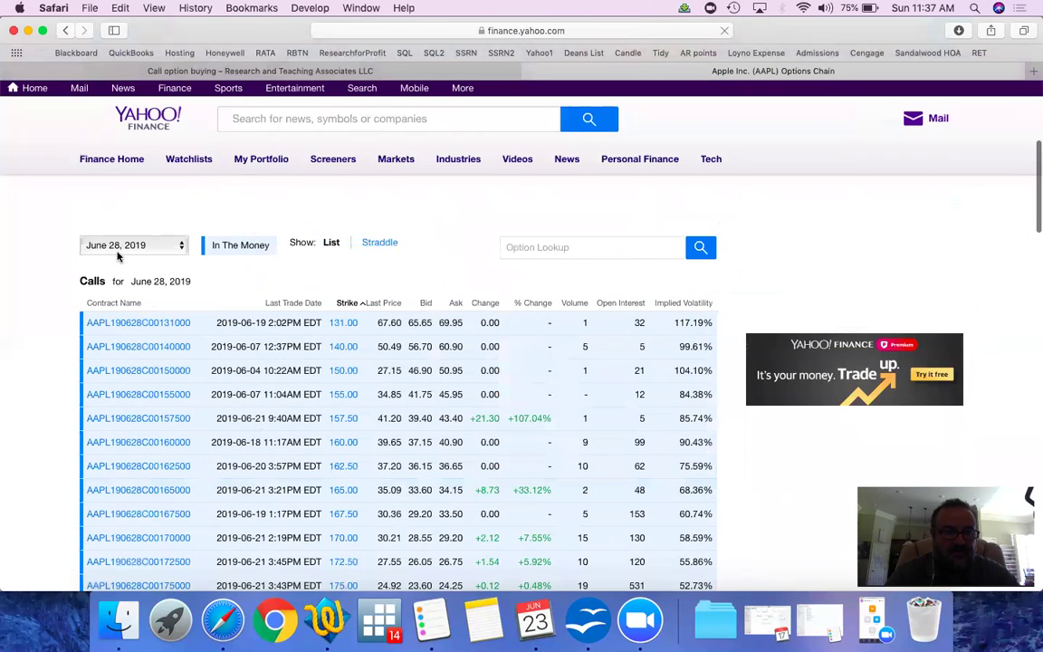
scroll(309, 486, down, 8)
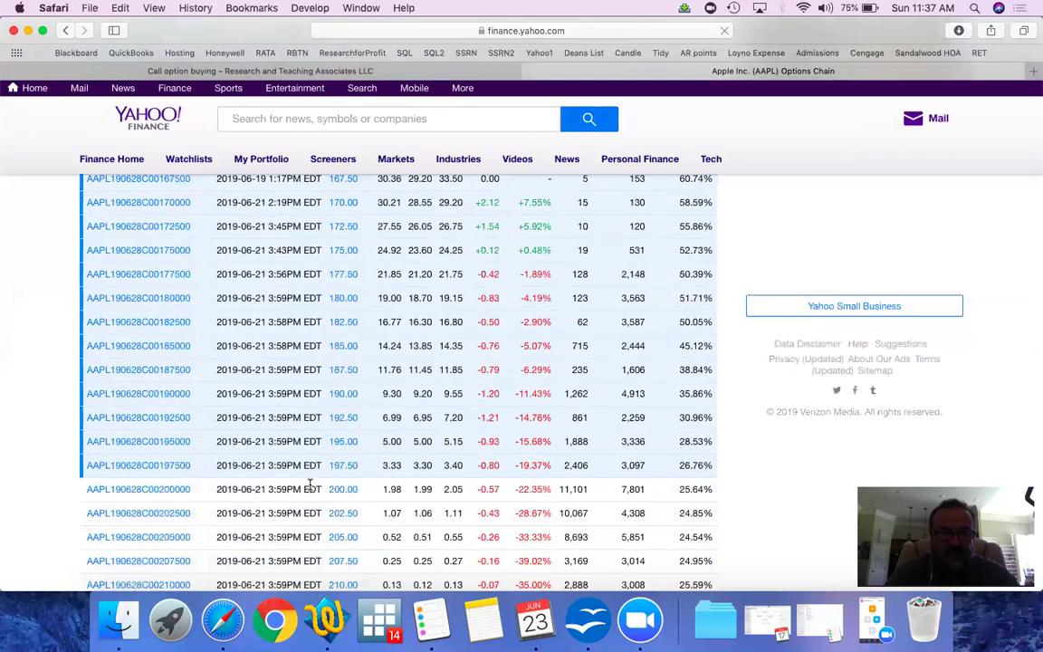
Switch back to OpenOffice Calc and enter 2.05 in C16 as the option value for the 198.78 spot price.
key(super+Tab)
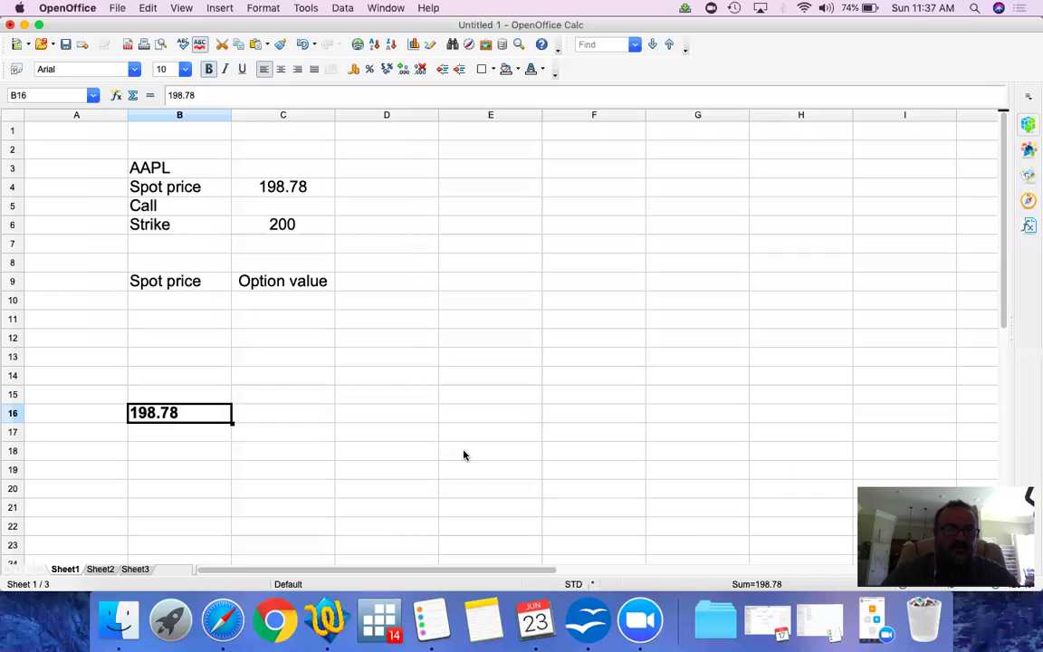
key(Right)
text(2.05)
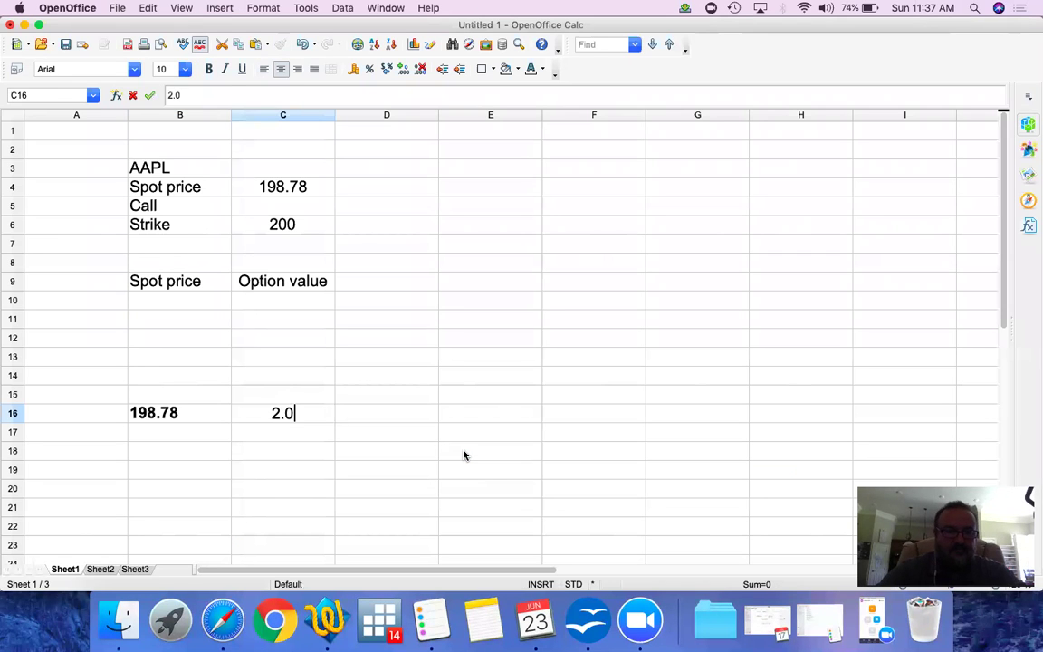
key(Return)
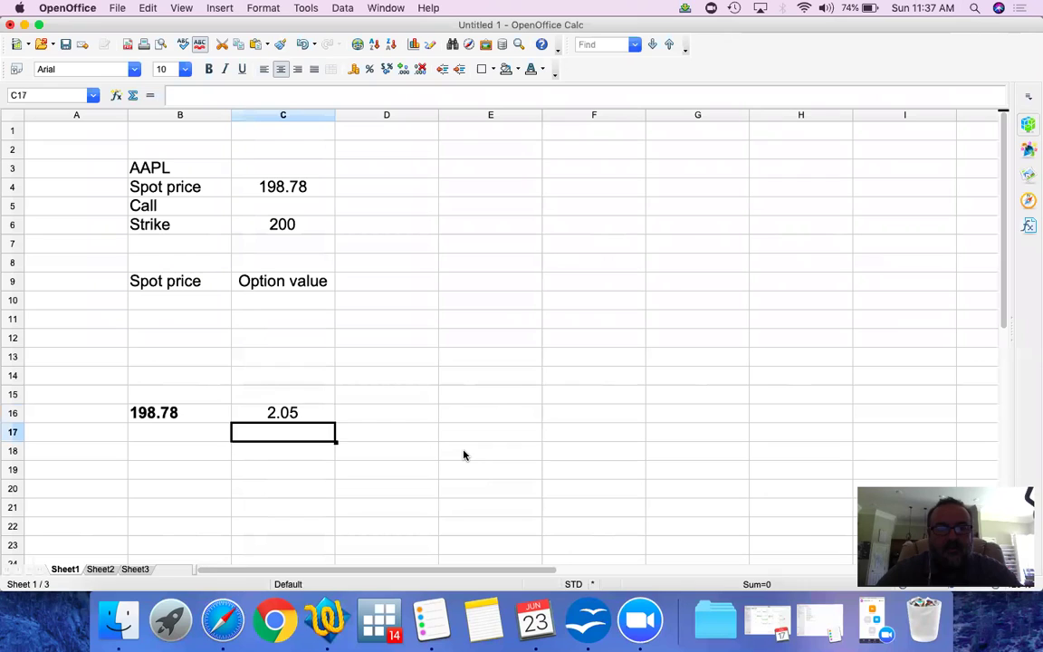
key(Up)
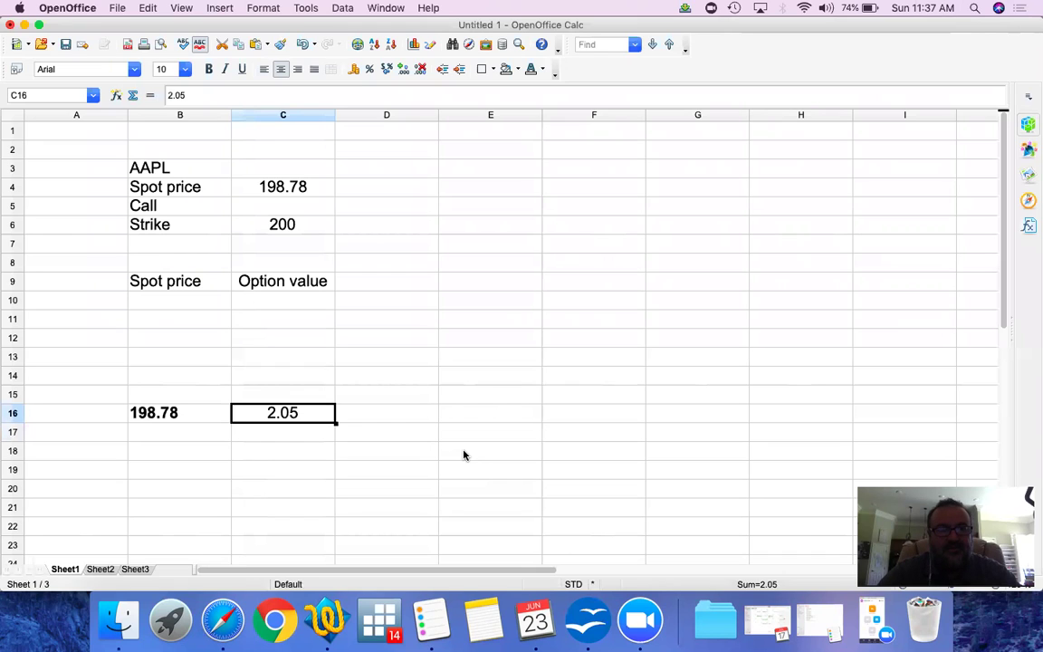
key(Left)
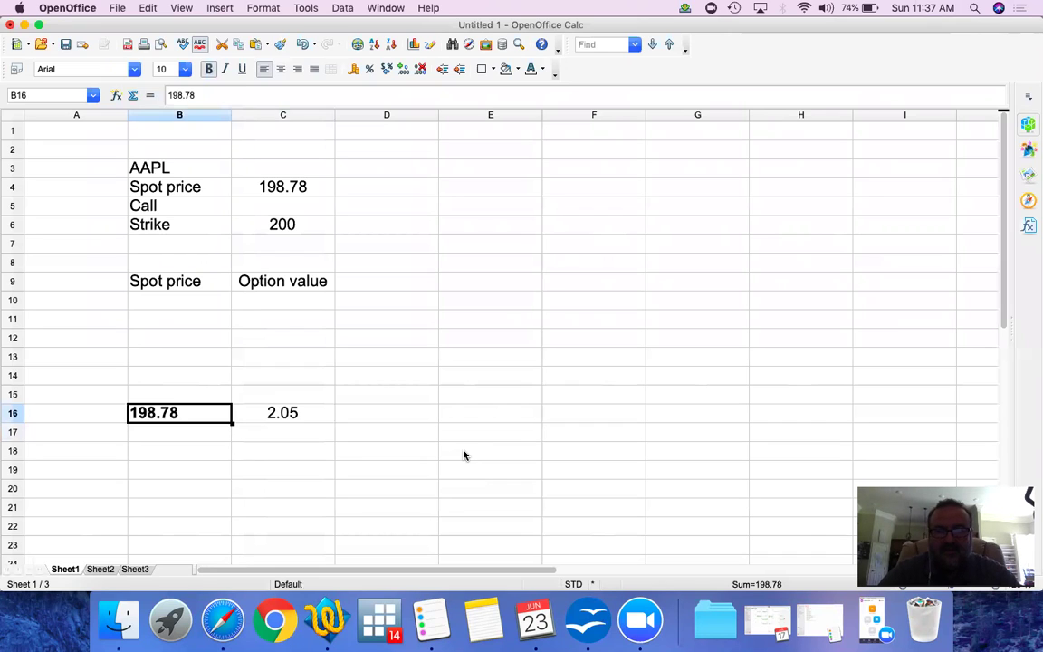
key(Right)
key(Left)
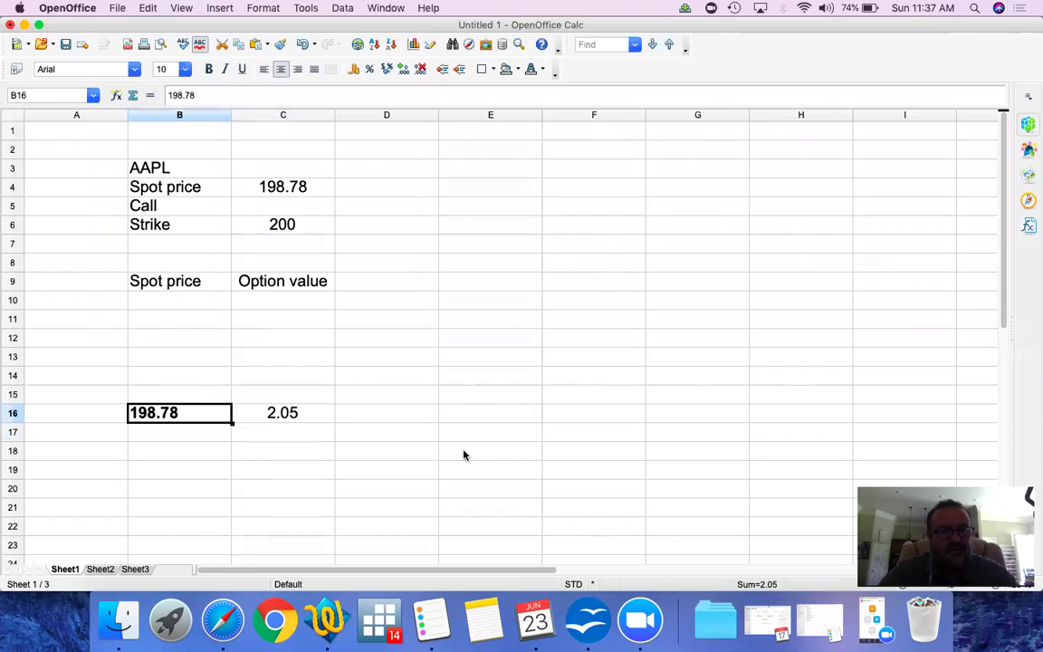
key(Right)
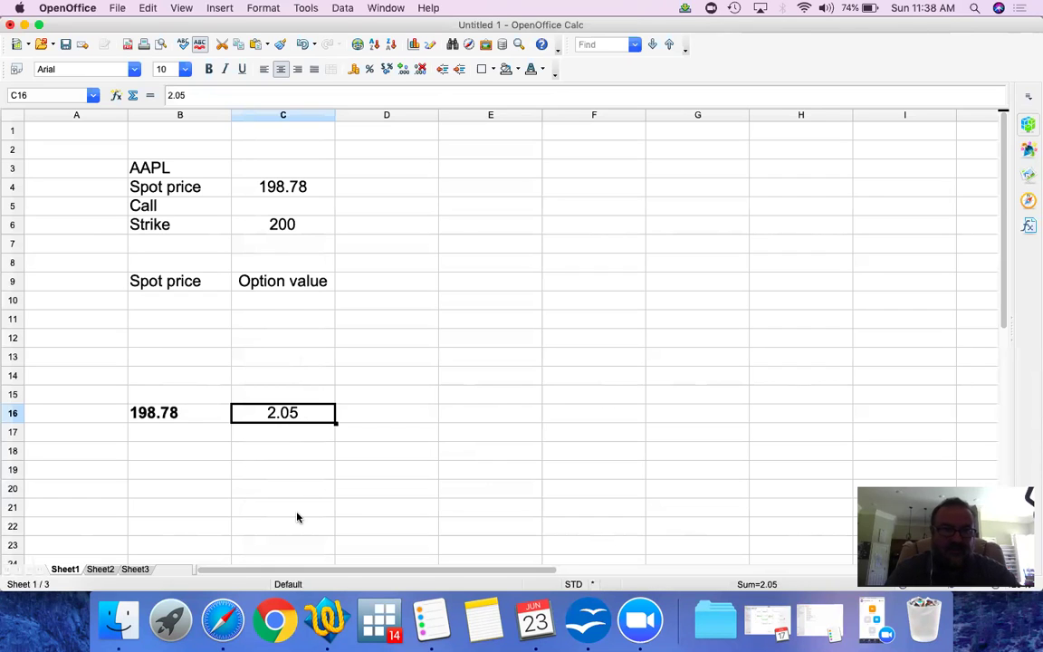
key(Up)
key(Up)
key(Up)
key(Up)
key(Up)
key(Up)
key(Up)
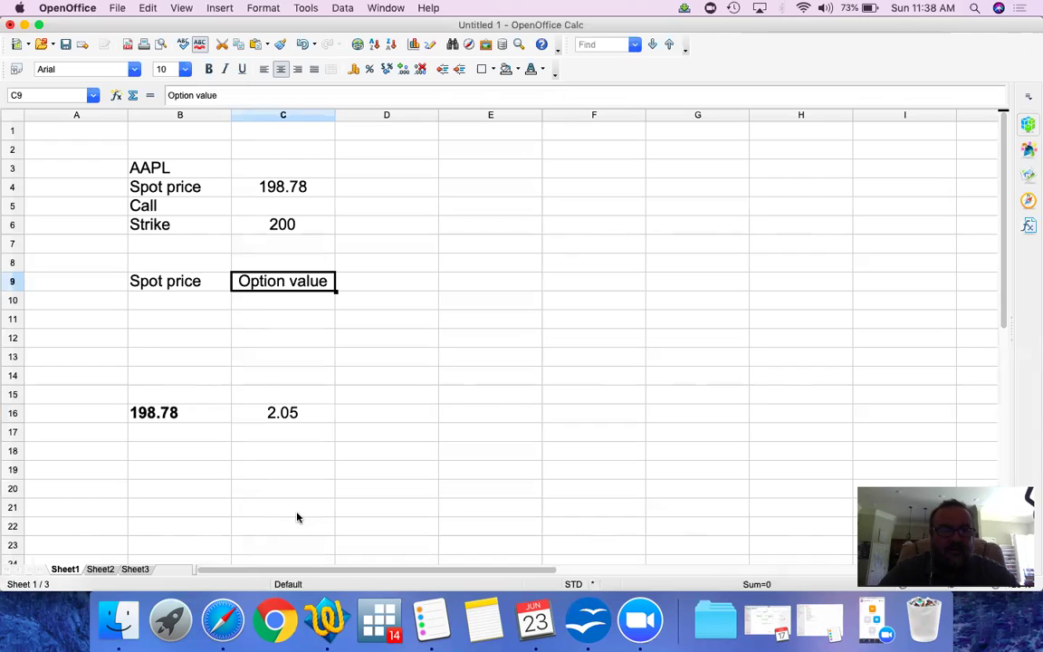
Change the heading in C9 to Exercise value and widen column C to fit it.
text(Int)
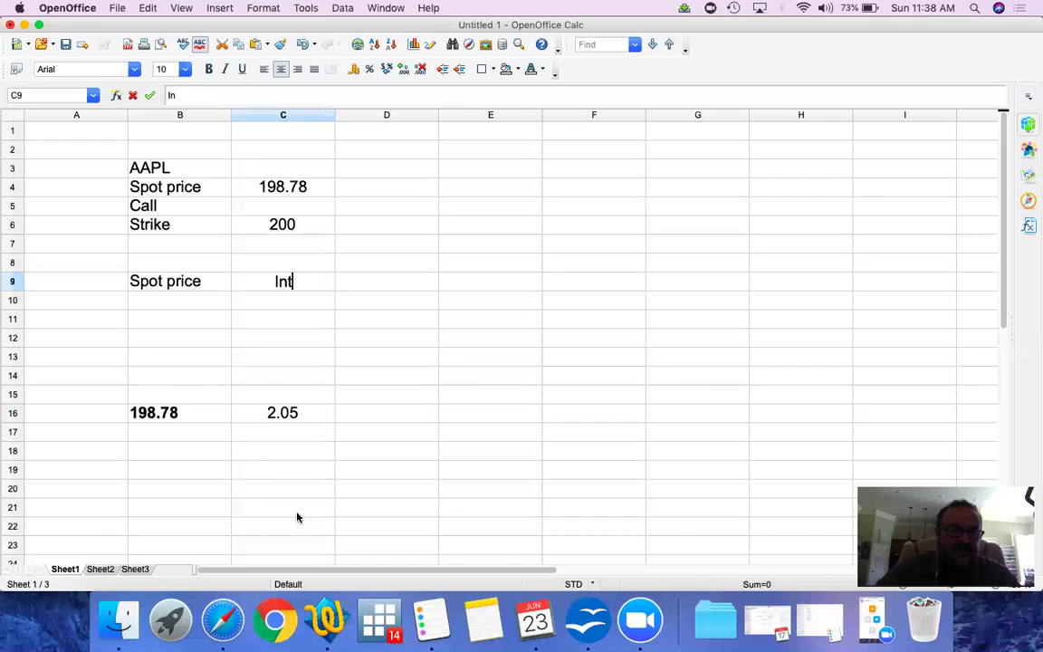
key(BackSpace)
key(BackSpace)
key(BackSpace)
text(Exercise valu)
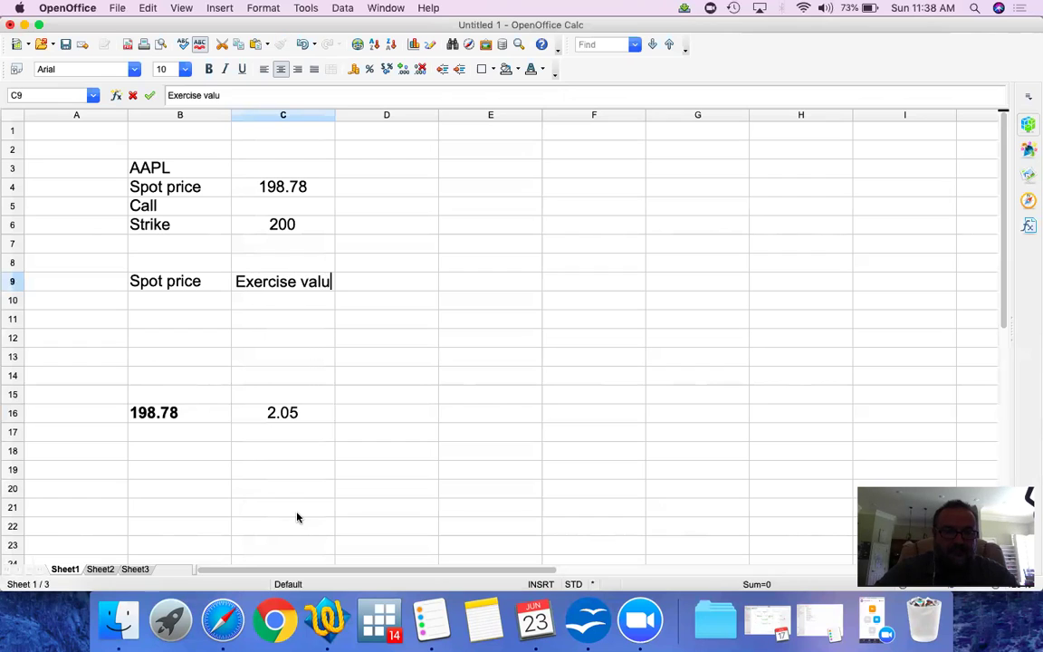
text(e)
key(Return)
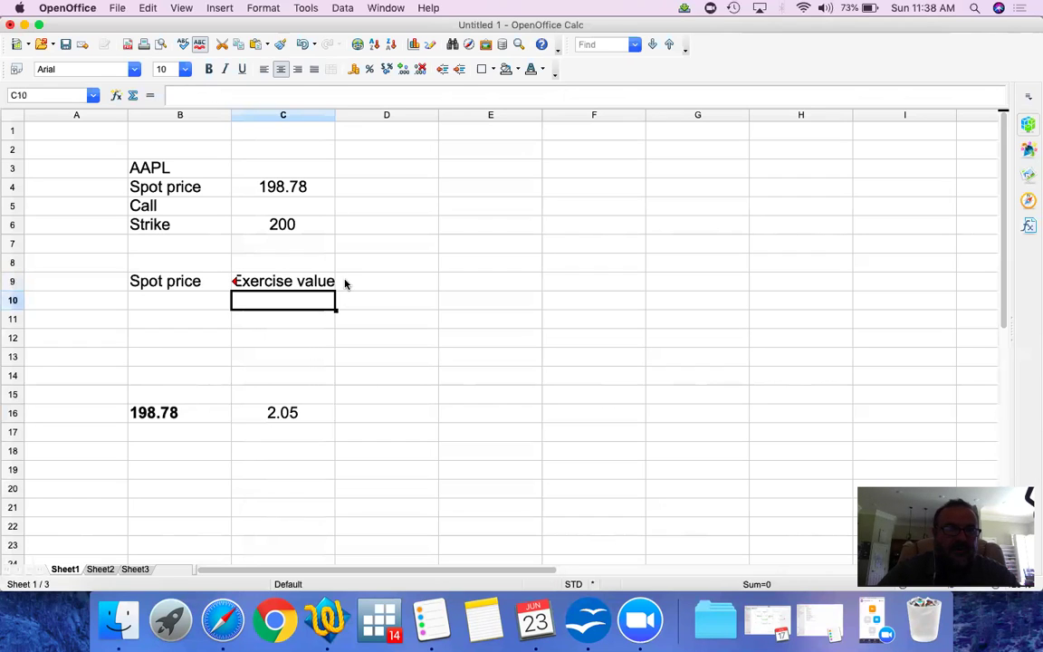
double_click(334, 115)
Replace the value in C16 beside the 198.78 spot price with 0.
key(Down)
key(Down)
key(Up)
key(Up)
key(Up)
key(Up)
key(Up)
key(Up)
key(Down)
key(Down)
key(Down)
key(Down)
key(Down)
key(Down)
key(Down)
key(Down)
key(Down)
key(Down)
key(Left)
key(Right)
text(0)
key(Return)
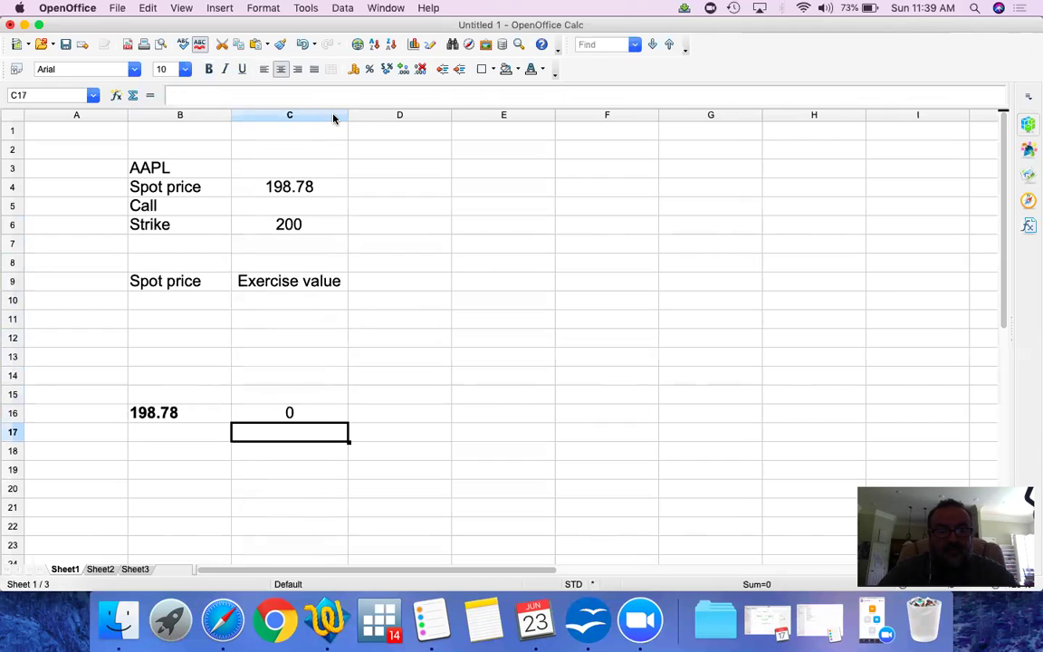
Enter a spot price of 195 in B15 and its exercise value of 0 in C15.
key(Up)
key(Up)
key(Left)
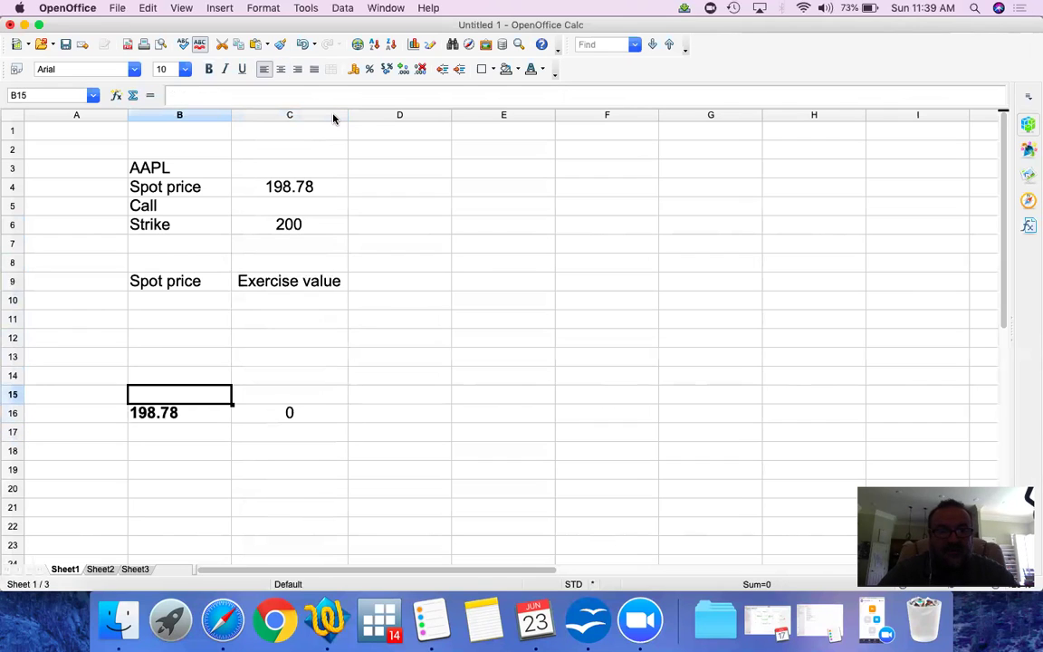
text(19)
key(Up)
key(Right)
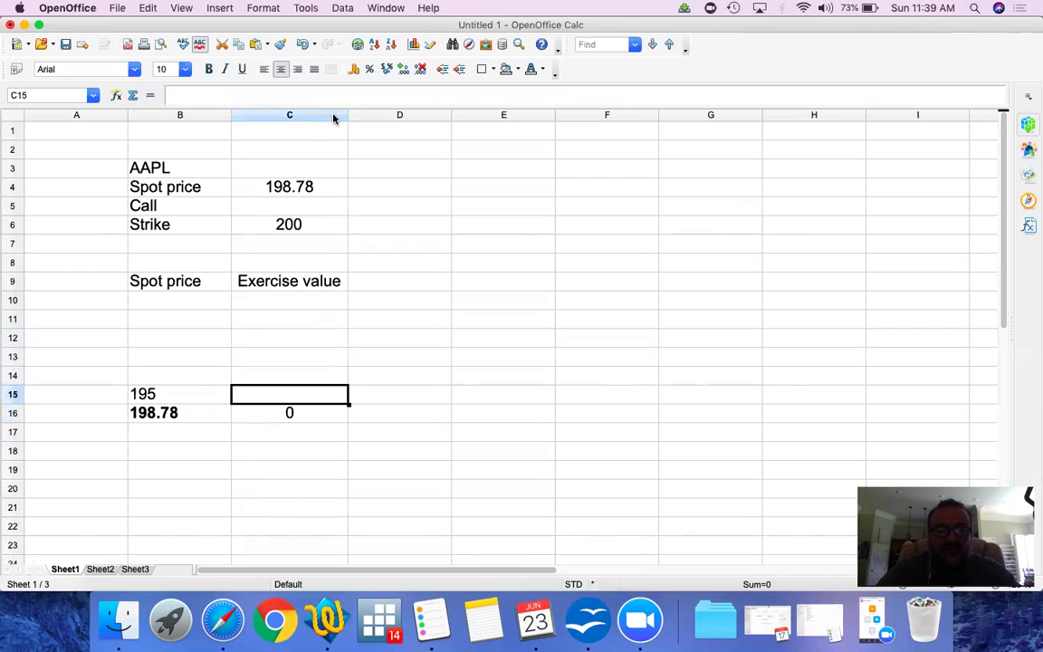
key(Left)
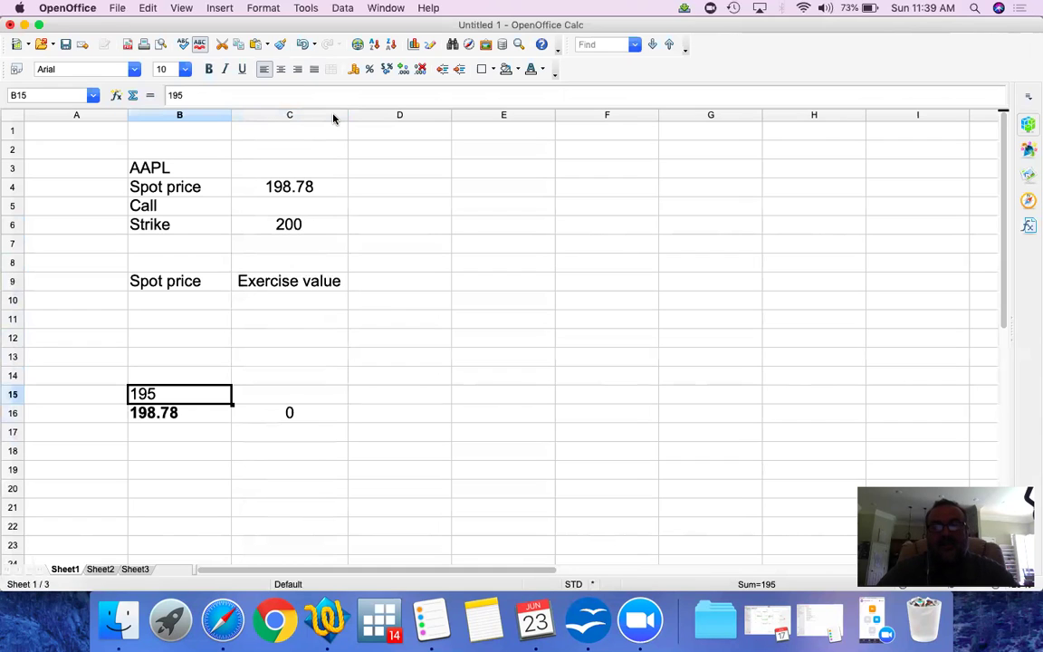
key(Right)
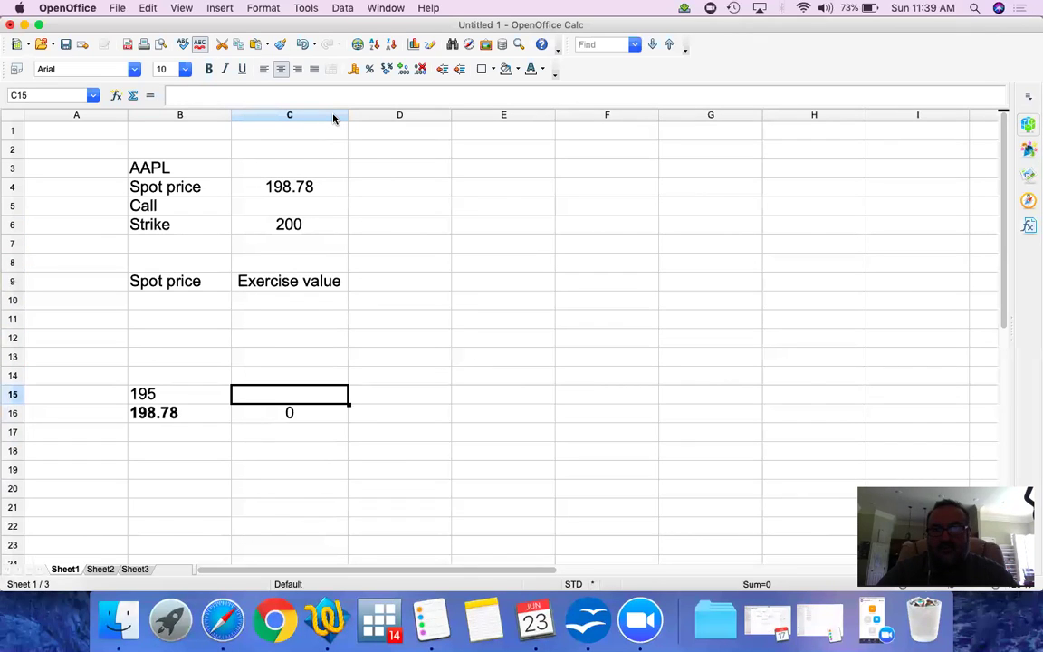
text(0)
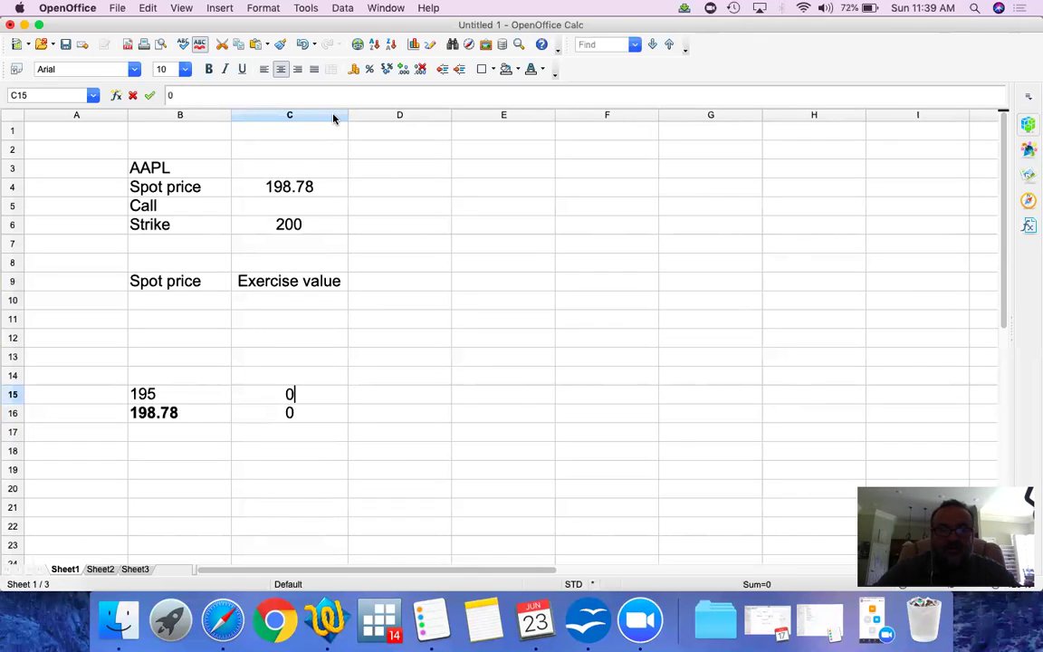
key(Return)
Enter a spot price of 190 in B14 and its exercise value of 0 in C14.
key(Left)
key(Up)
text(190)
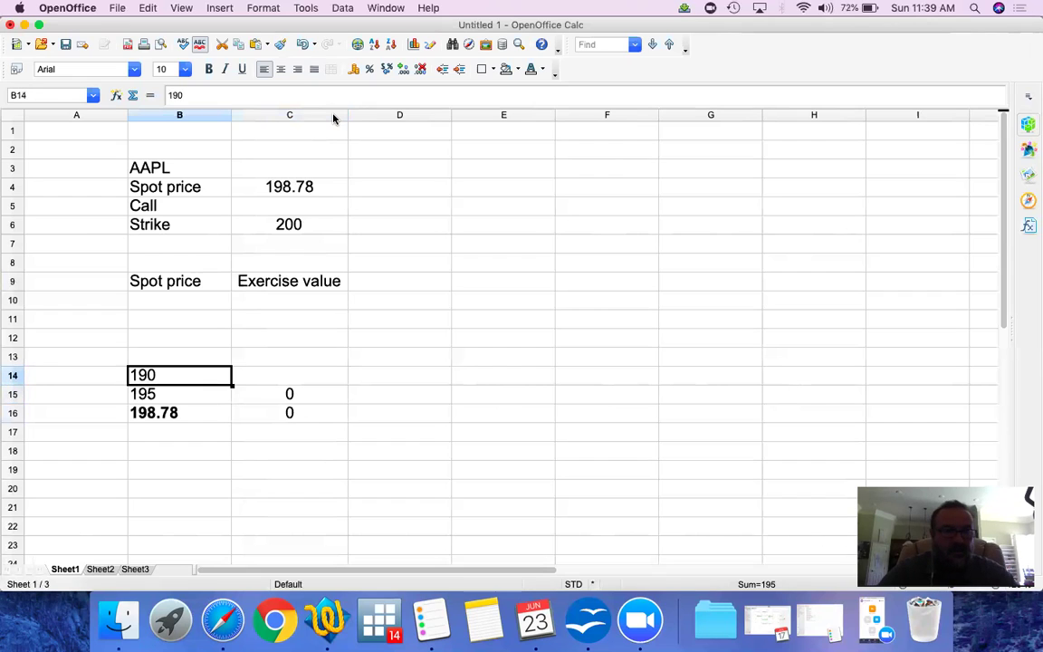
key(Right)
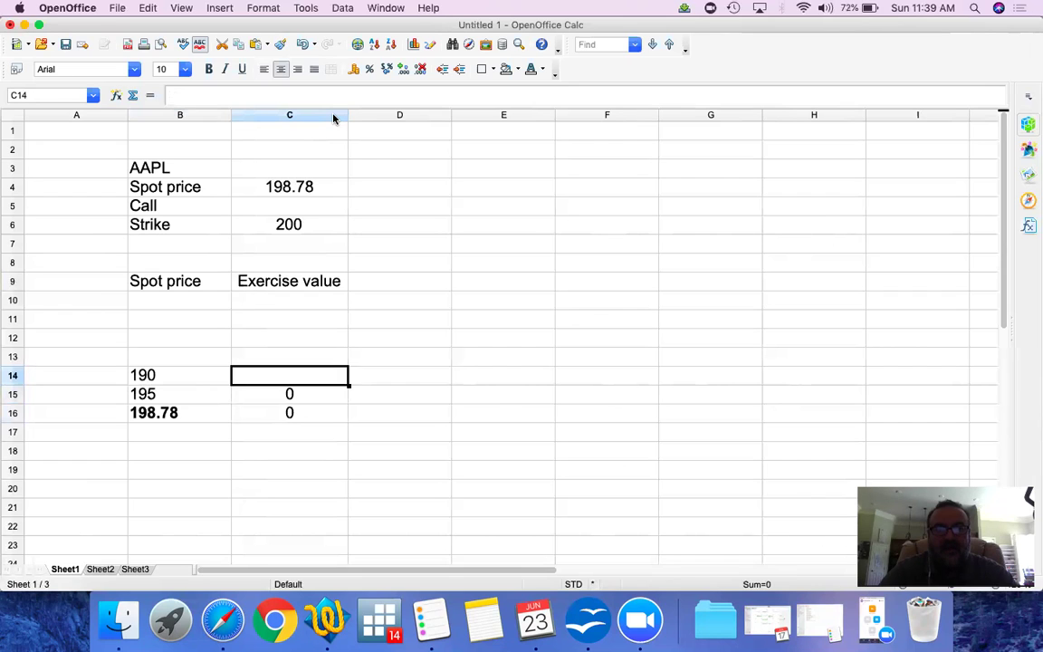
key(Up)
key(Up)
key(Up)
key(Up)
key(Up)
key(Up)
key(Up)
key(Down)
key(Down)
key(Down)
key(Down)
key(Down)
key(Down)
key(Down)
key(Left)
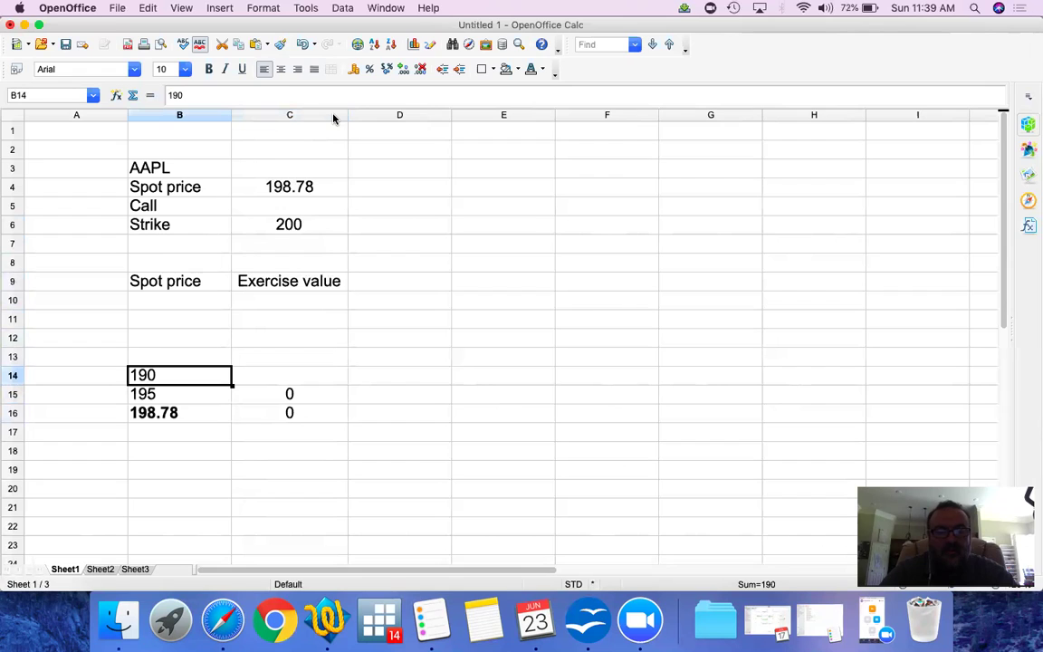
key(Right)
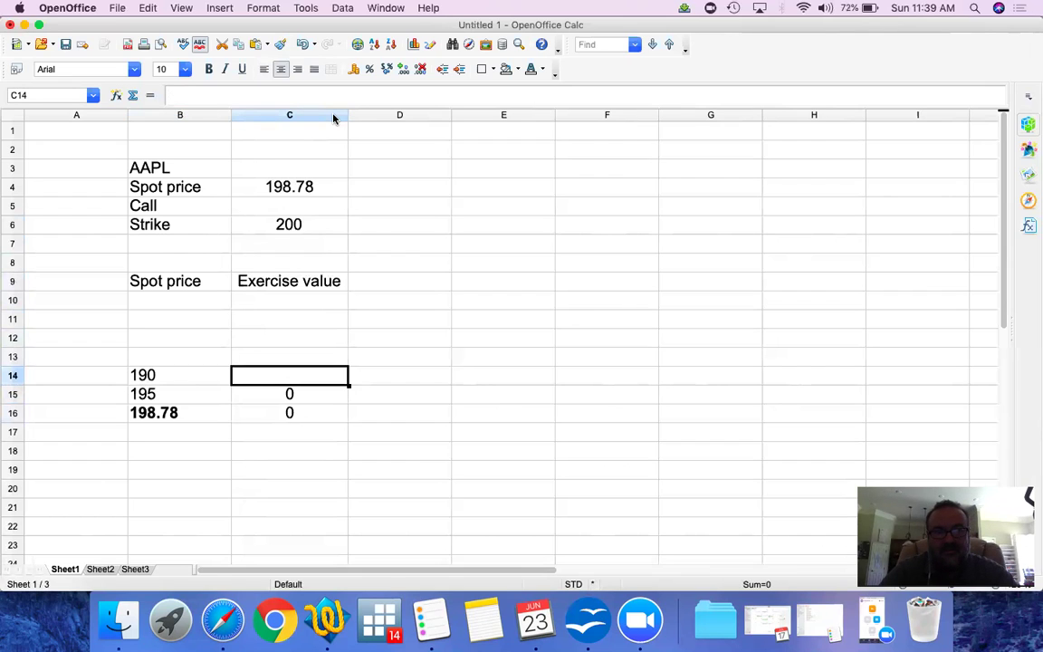
key(Left)
key(Right)
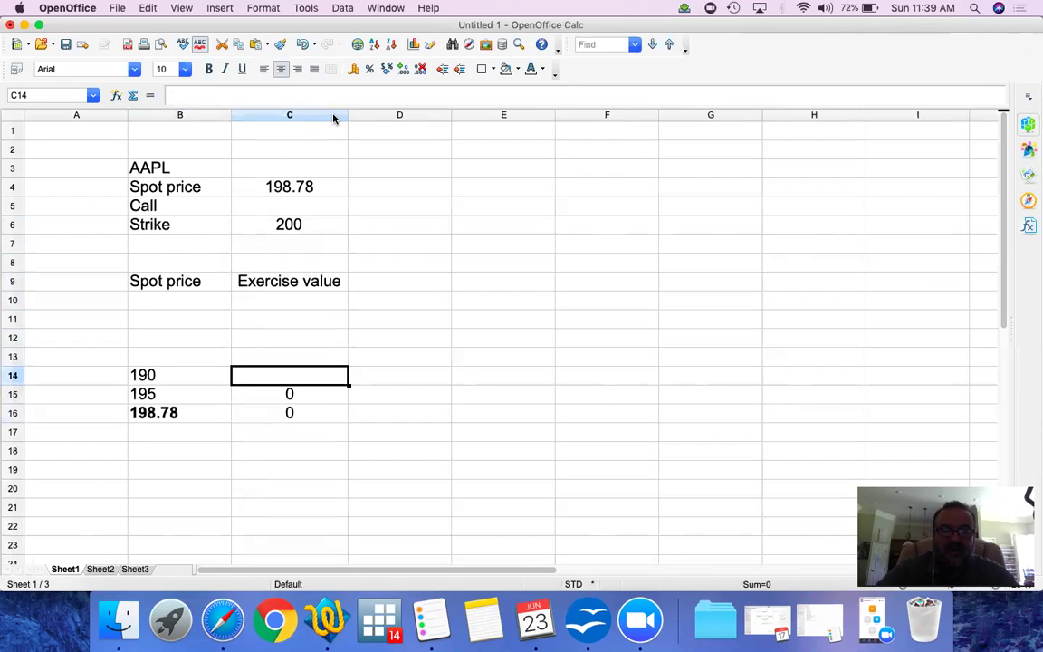
key(ctrl+v)
key(Return)
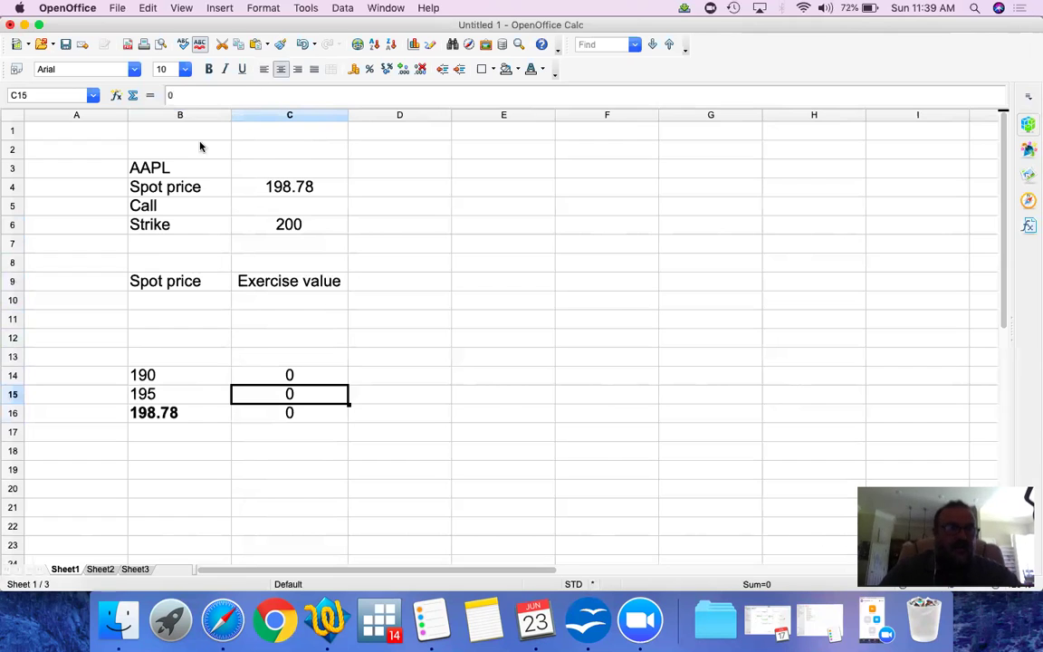
Delete the empty rows 10 to 13 between the table headings and the 190 row.
drag(14, 301, 14, 355)
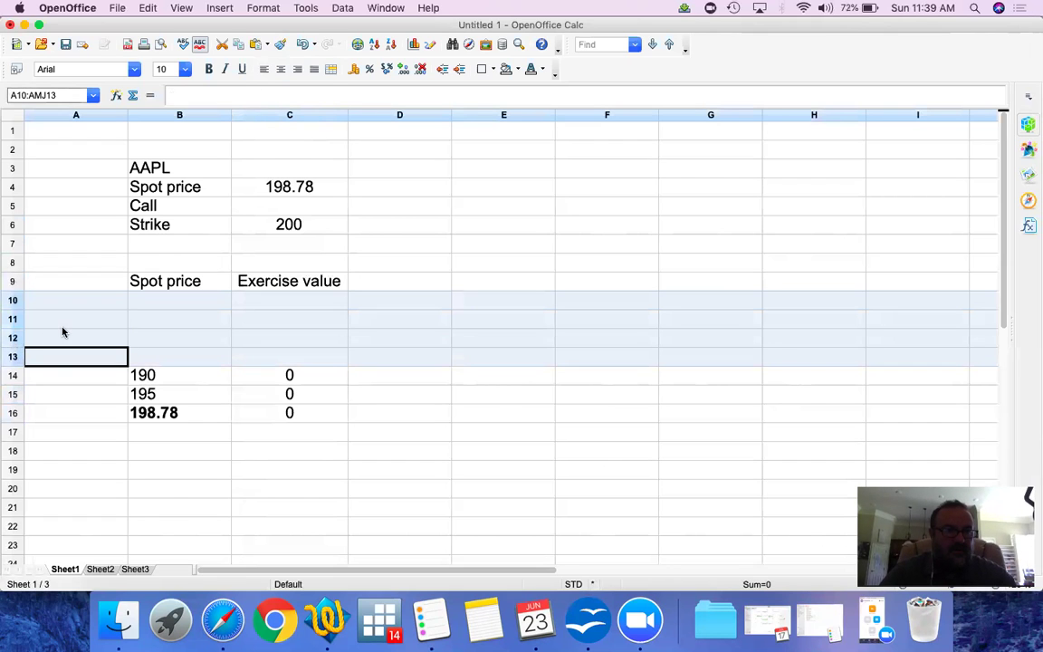
right_click(63, 331)
click(99, 393)
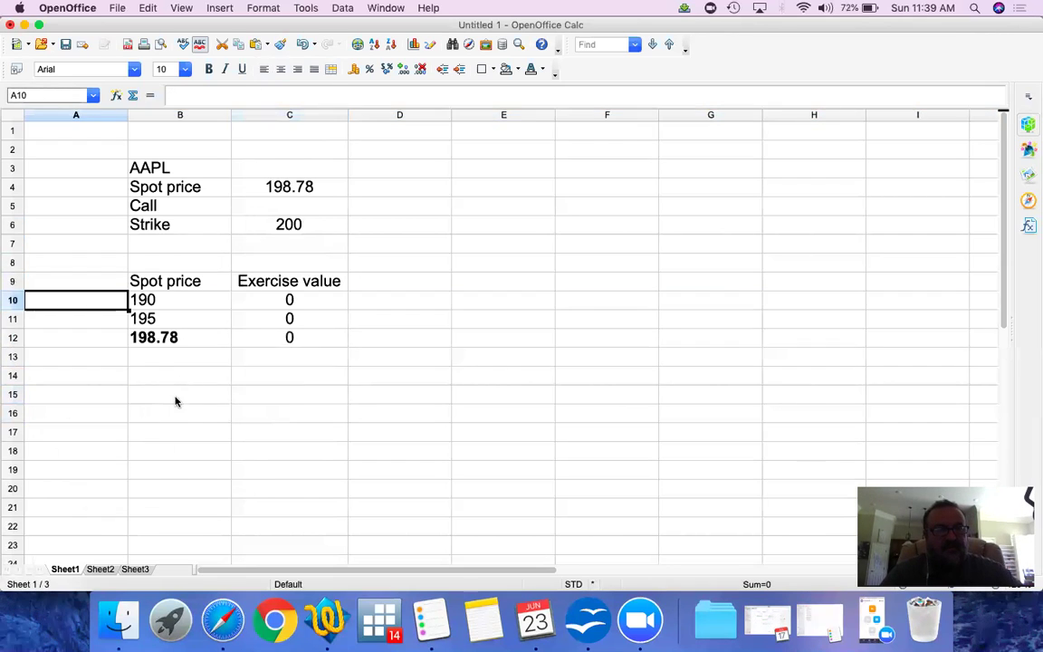
Enter a spot price of 200 in B13 and its exercise value of 0 in C13.
click(169, 355)
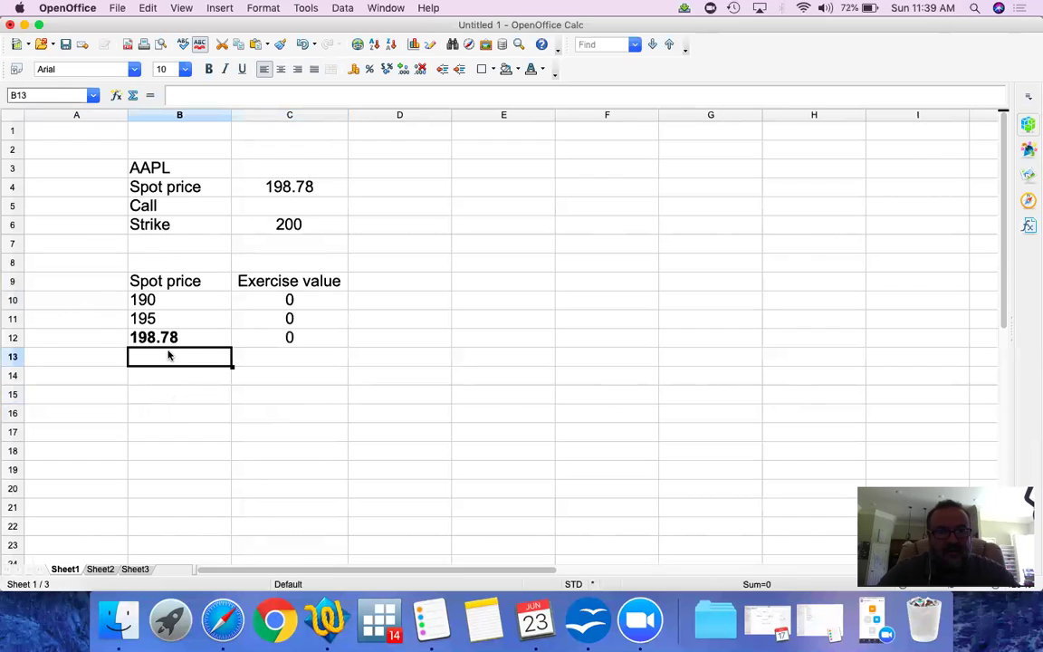
text(200)
key(Return)
key(Up)
key(Right)
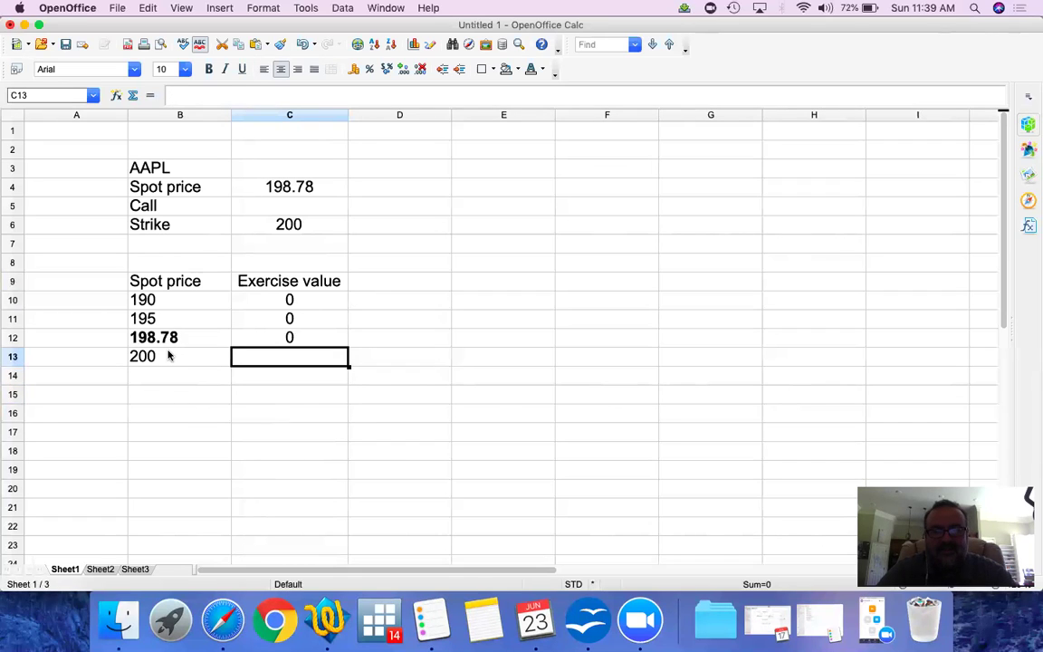
key(Left)
key(Right)
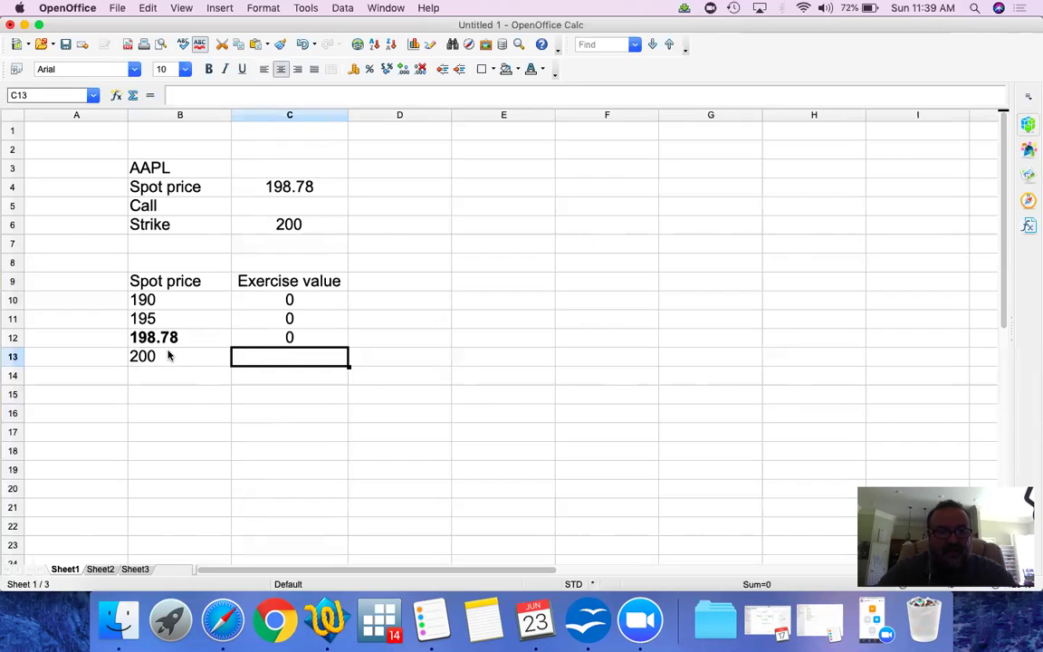
text(0)
key(Return)
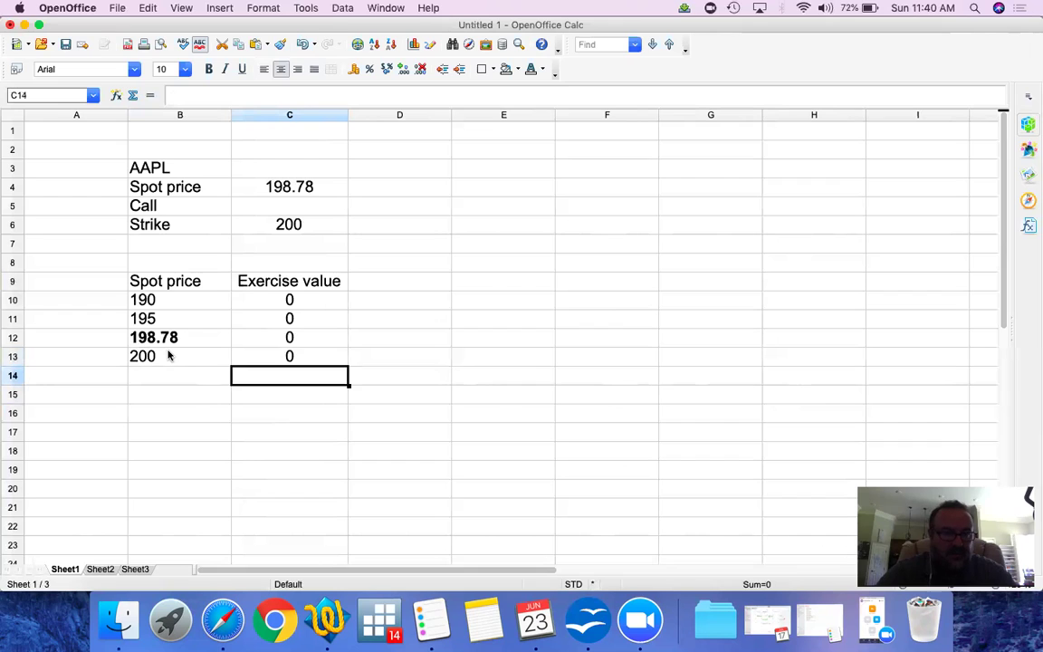
key(Left)
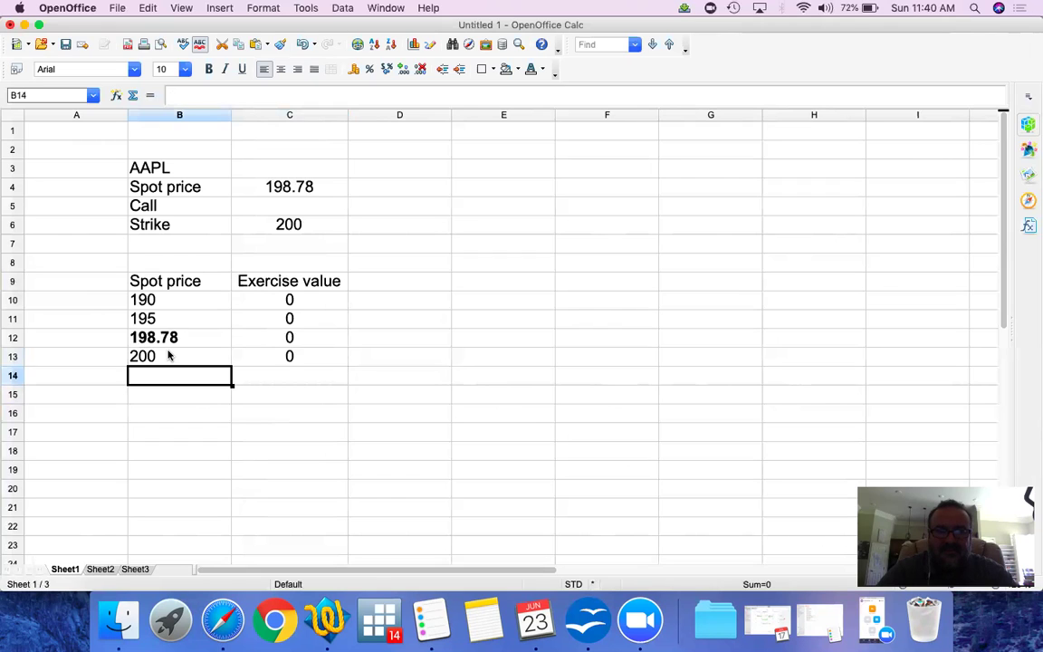
key(Up)
key(Right)
key(Left)
key(Right)
key(Left)
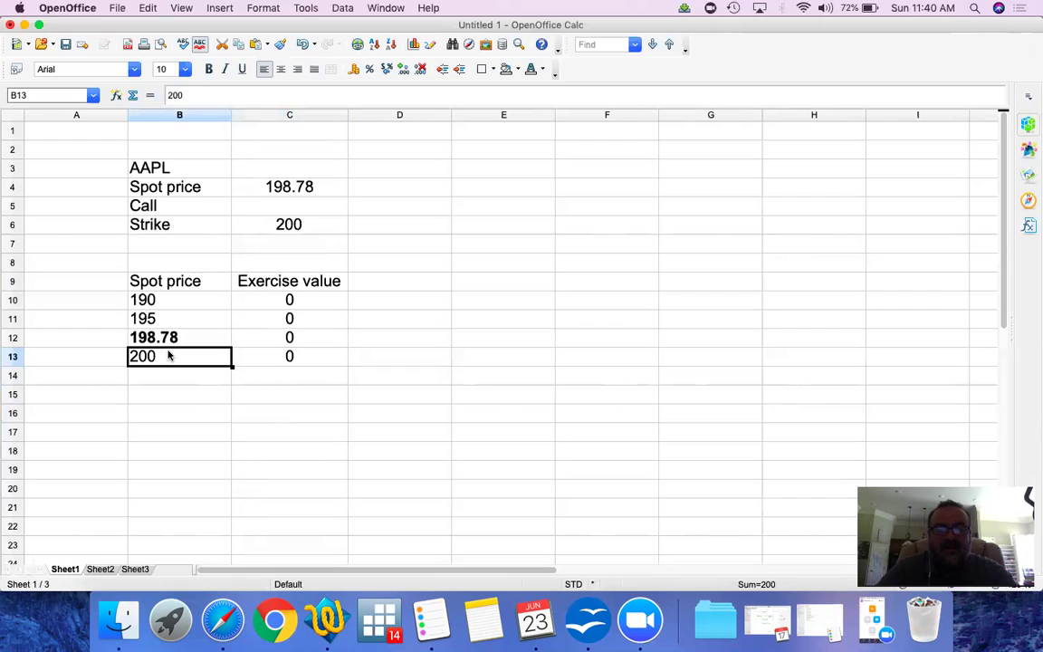
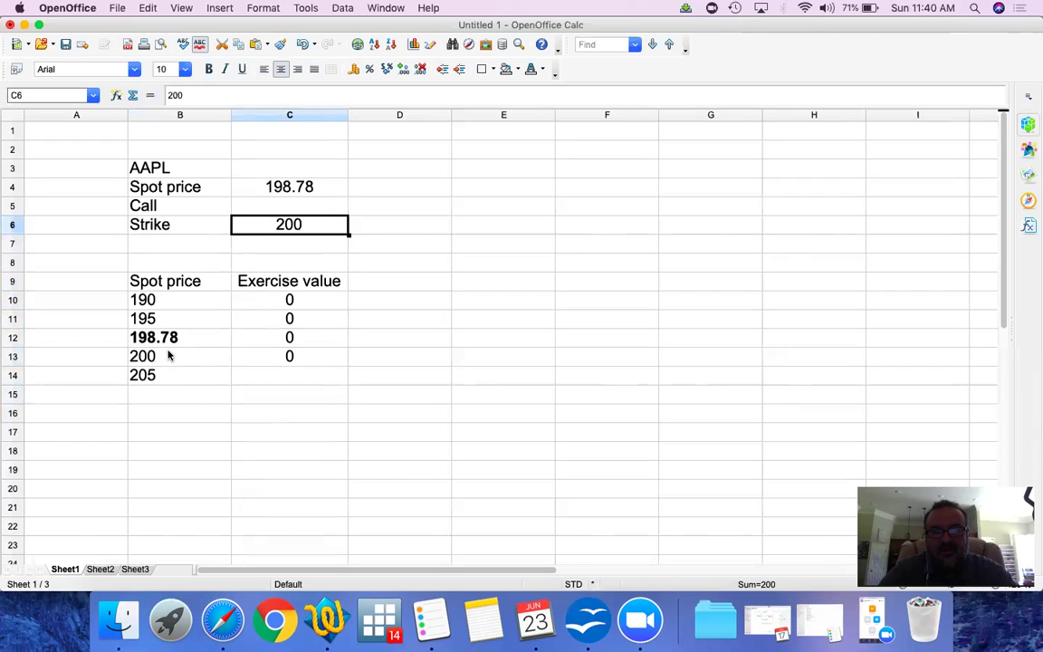
Calculate the exercise value for the 205 spot price in C14 with the formula =B14-C6.
key(Down)
key(Down)
key(Down)
key(Down)
key(Down)
key(Down)
key(Down)
key(Down)
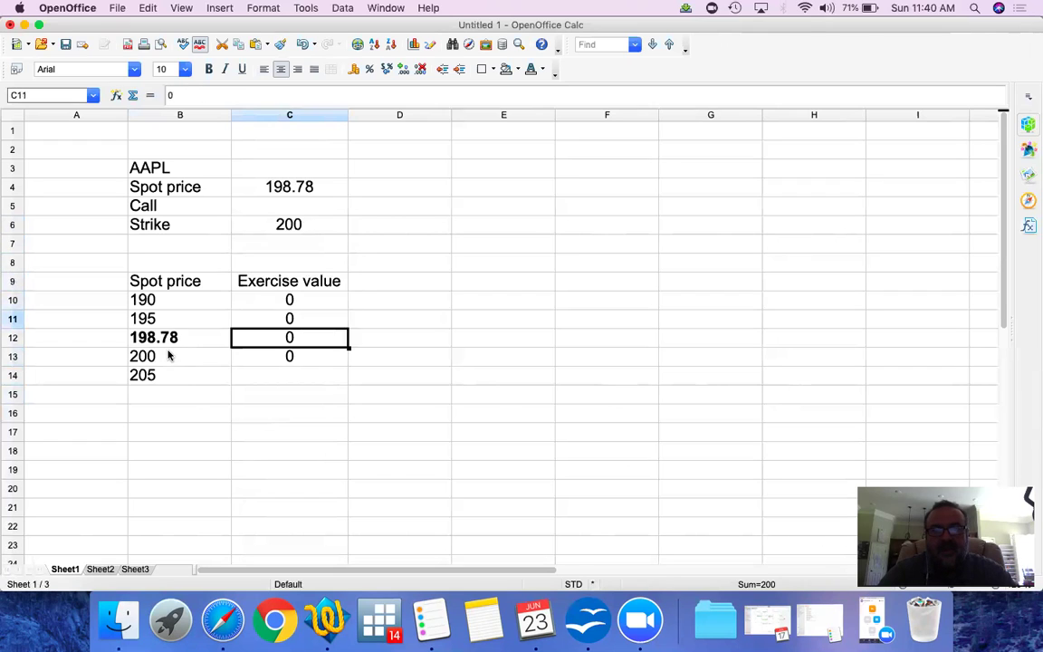
key(Left)
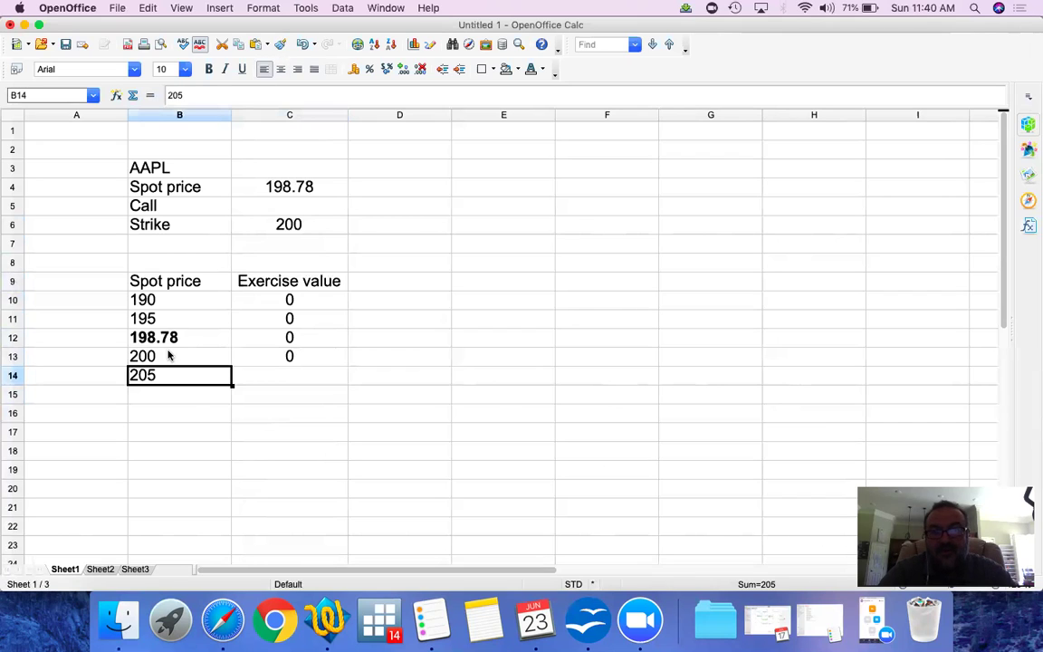
key(Right)
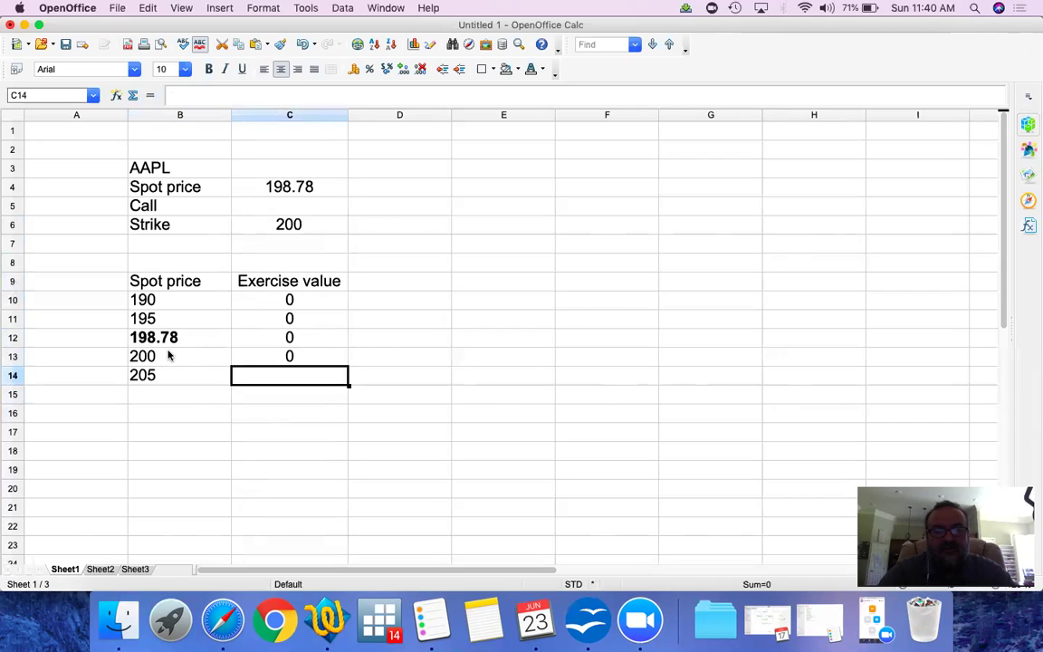
text(=)
key(Left)
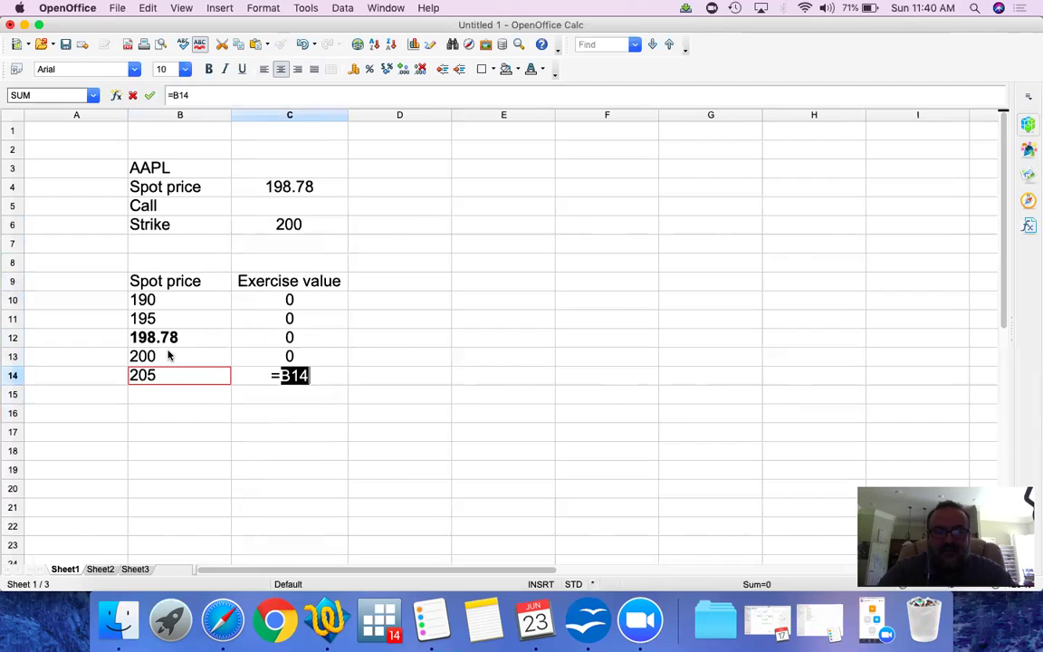
text(-)
key(Up)
key(Up)
key(Up)
key(Up)
key(Up)
key(Up)
key(Up)
key(Up)
key(Right)
key(Return)
key(Up)
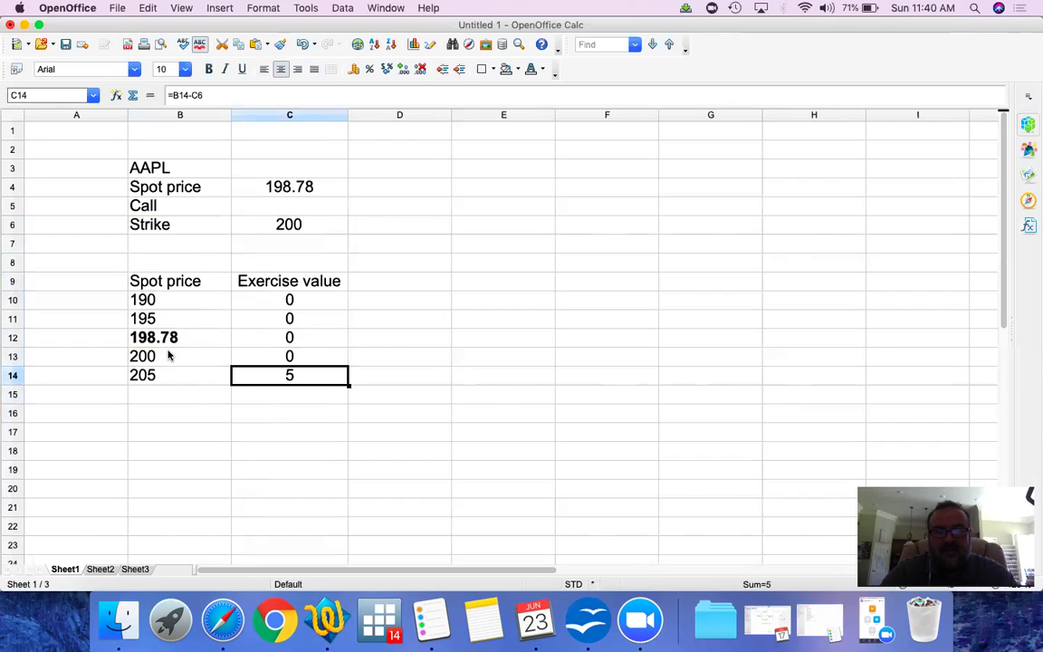
Enter 210 in B15 as the next spot price below 205.
key(Down)
key(Left)
text(210)
key(Return)
key(Up)
key(Right)
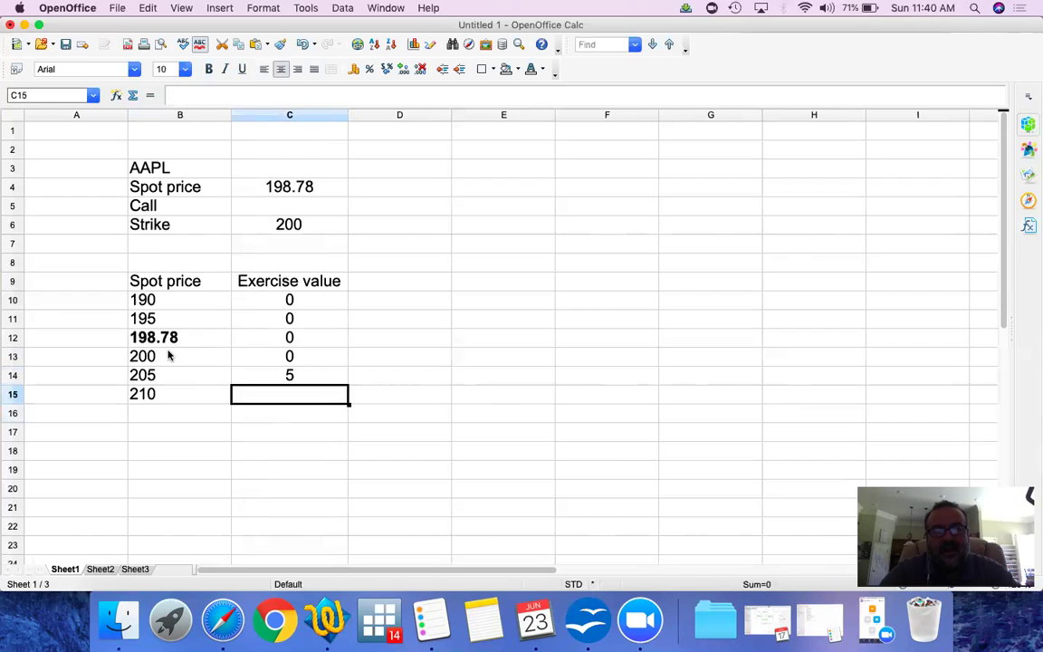
Make the Strike label and its 200 value in B6:C6 bold.
key(Up)
key(Up)
key(Up)
key(Up)
key(Up)
key(Up)
key(Up)
key(Up)
key(Up)
key(Up)
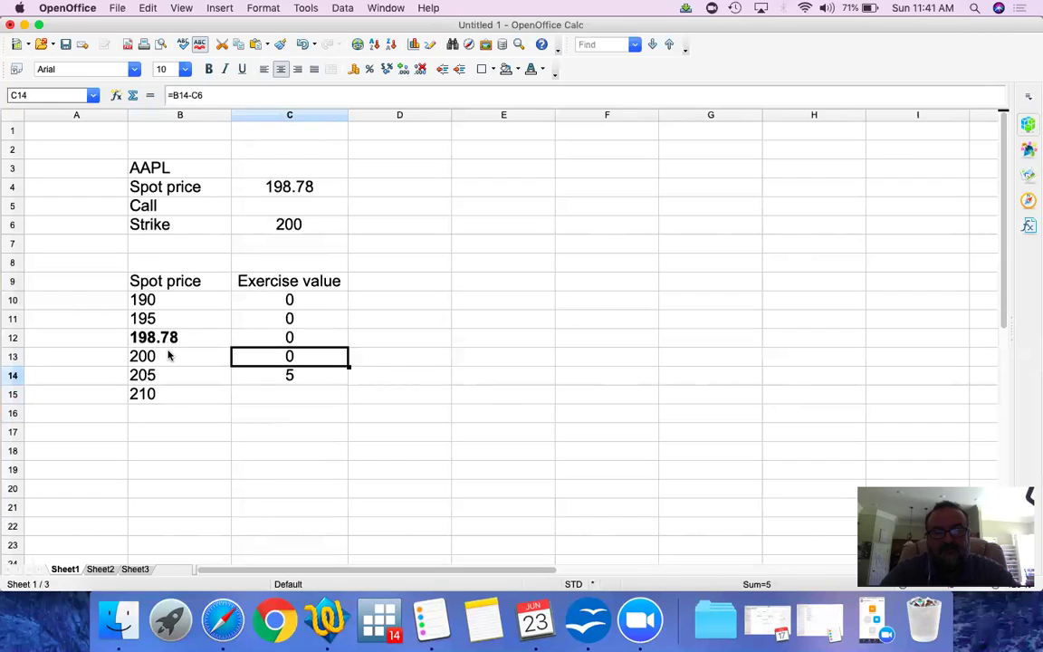
key(Left)
key(Down)
key(shift+Right)
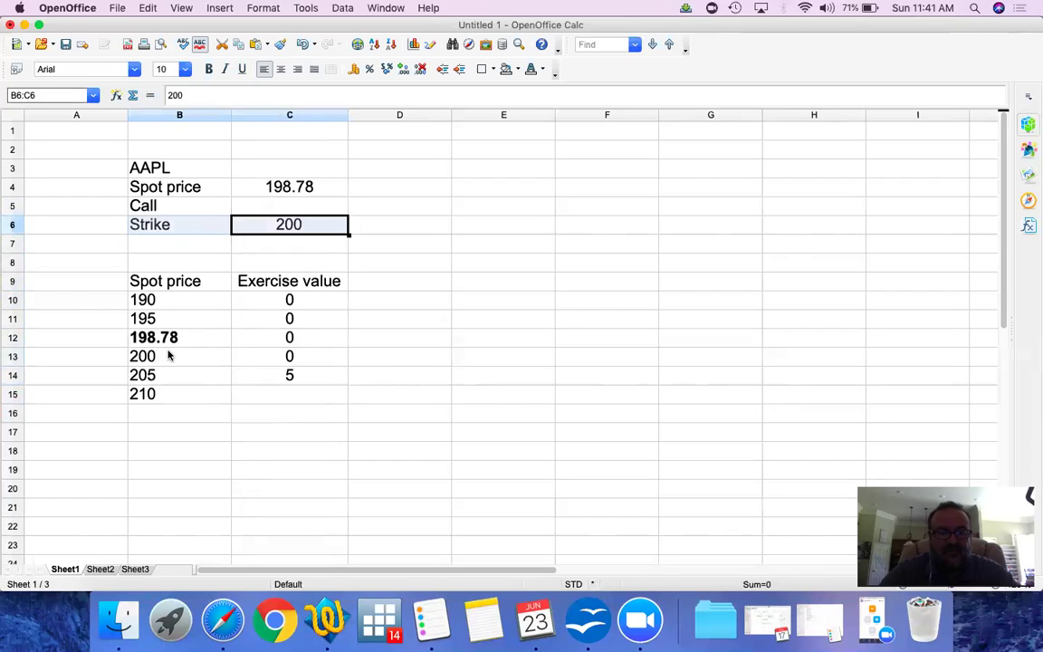
key(super+b)
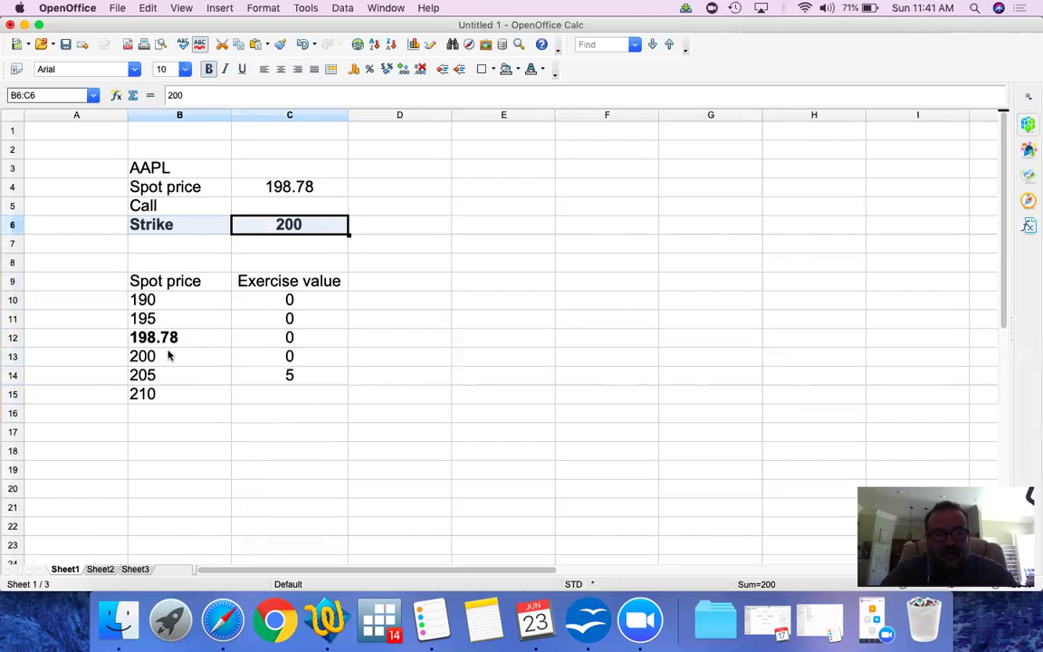
Calculate the exercise value for the 210 spot price in C15 with the formula =B15-C6.
key(Down)
key(Down)
key(Down)
key(Down)
key(Down)
key(Down)
key(Down)
key(Down)
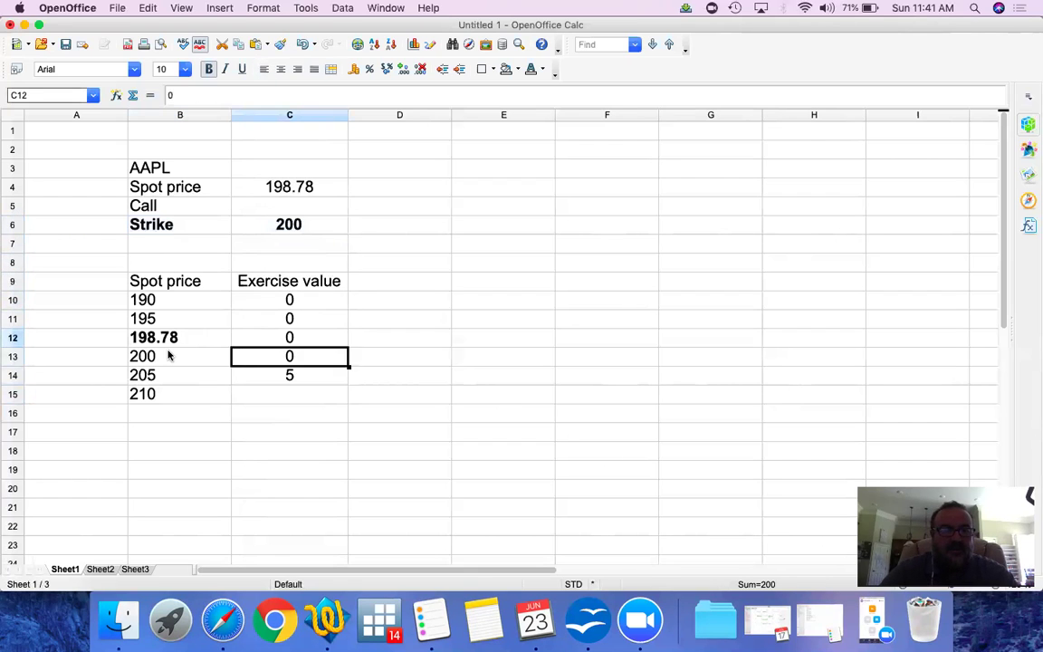
key(Down)
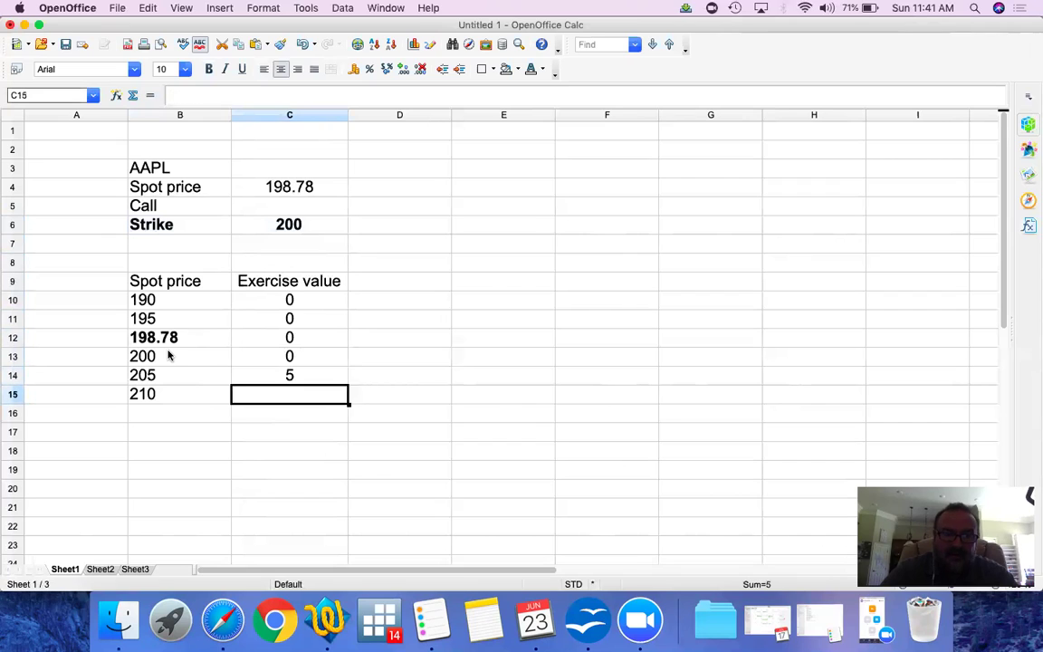
key(Left)
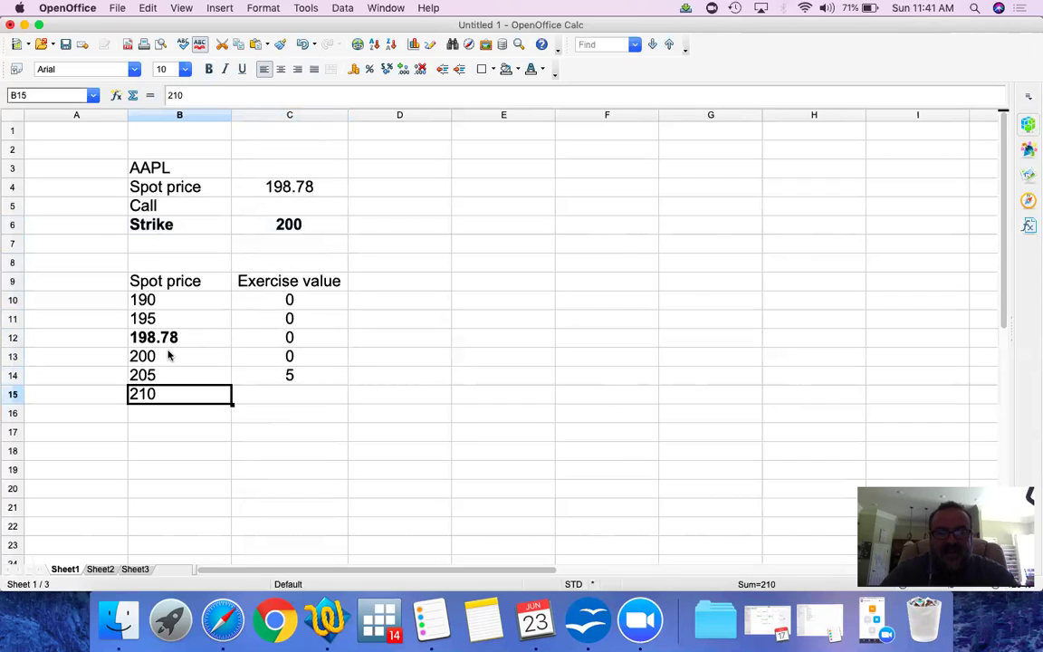
key(Right)
text(=)
key(Left)
text(-)
click(168, 356)
key(Up)
key(Up)
key(Up)
key(Up)
key(Up)
key(Up)
key(Up)
key(Right)
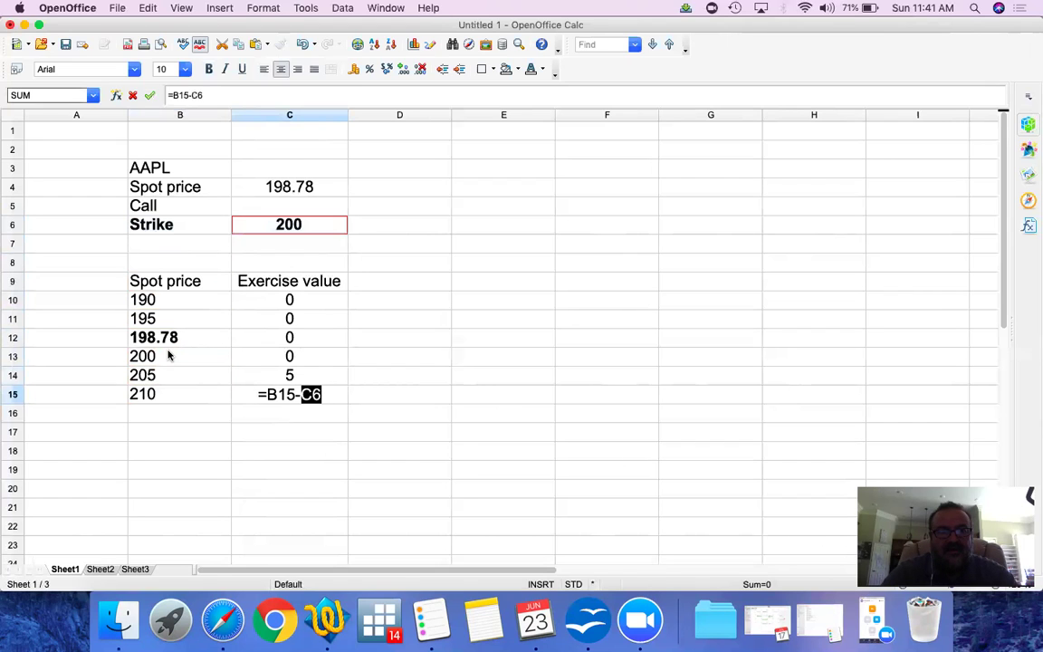
key(Return)
Enter 220 in B16 as the next spot price below 210.
key(Left)
text(220)
key(Return)
key(Up)
key(Right)
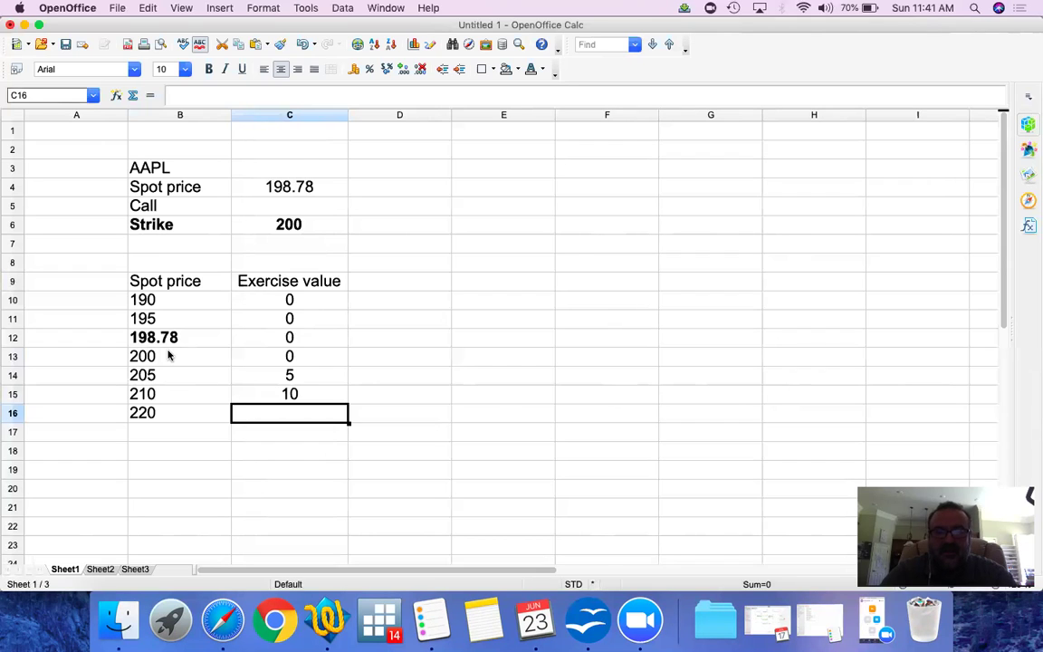
Calculate the exercise value for the 220 spot price in C16 with the formula =B16-C6.
text(=)
key(Left)
text(-)
key(Up)
key(Up)
key(Up)
key(Up)
key(Up)
key(Up)
key(Up)
key(Up)
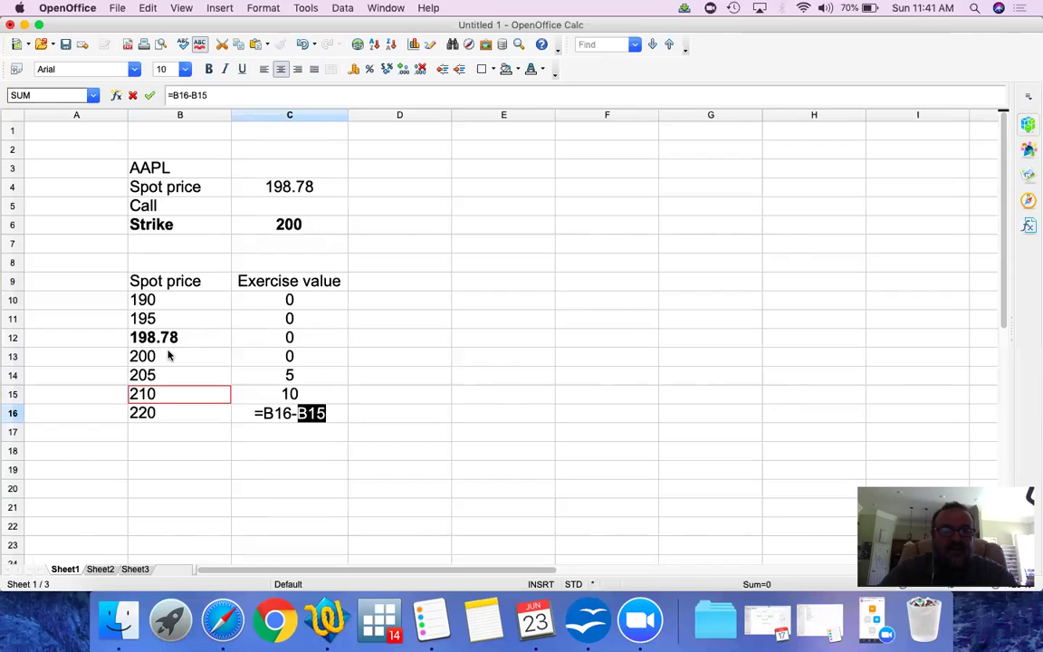
key(Up)
key(Up)
key(Up)
key(Right)
key(Down)
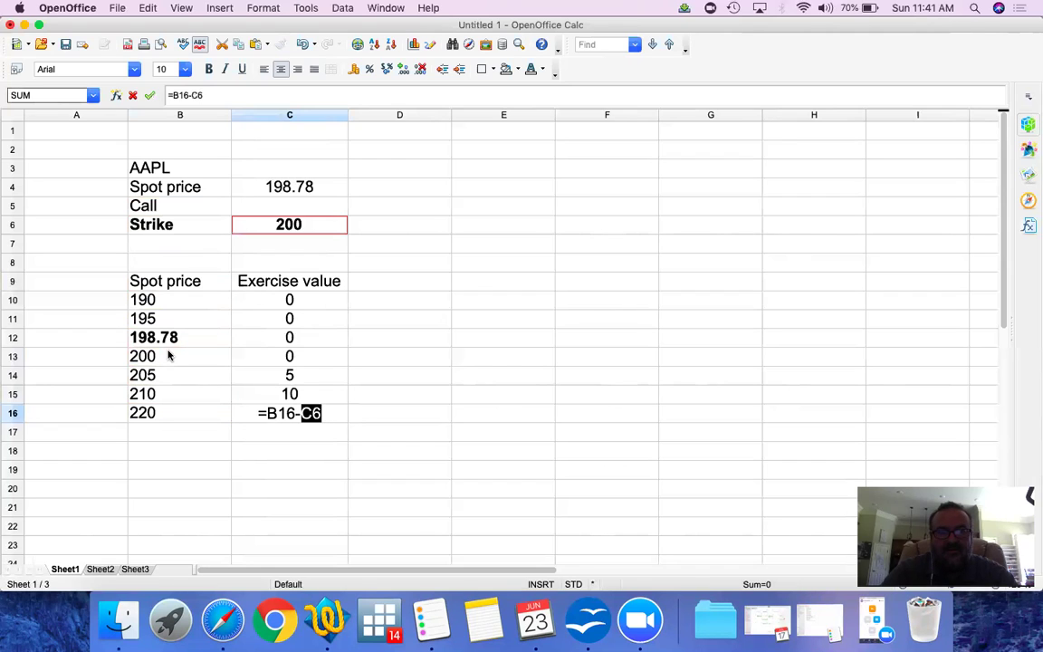
key(Return)
key(Up)
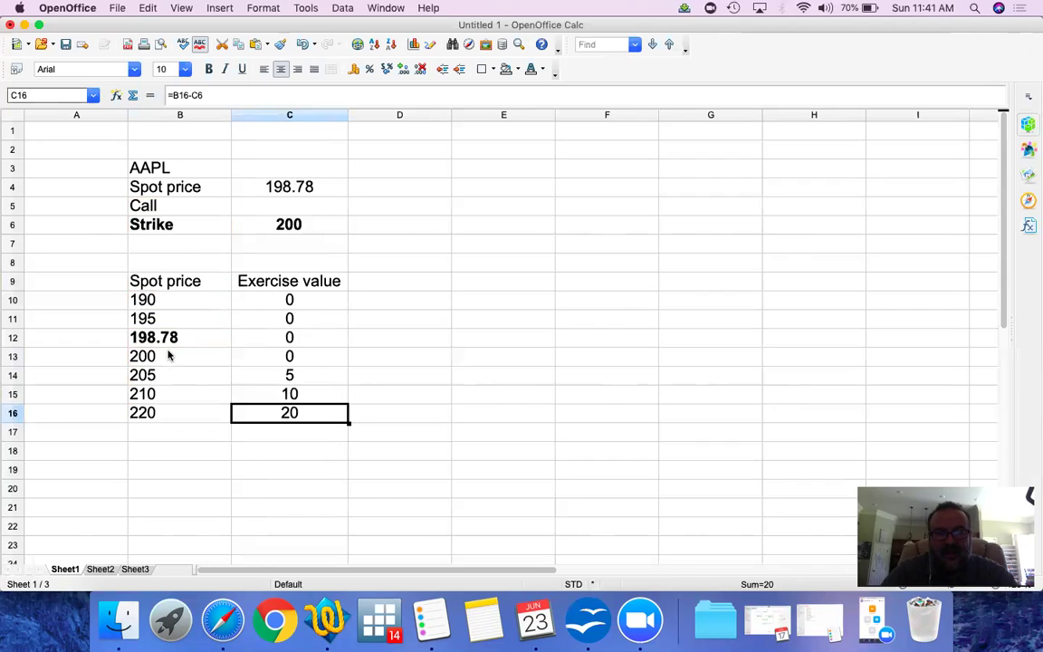
Enter 250 in B17 as the next spot price below 220.
key(Down)
key(Left)
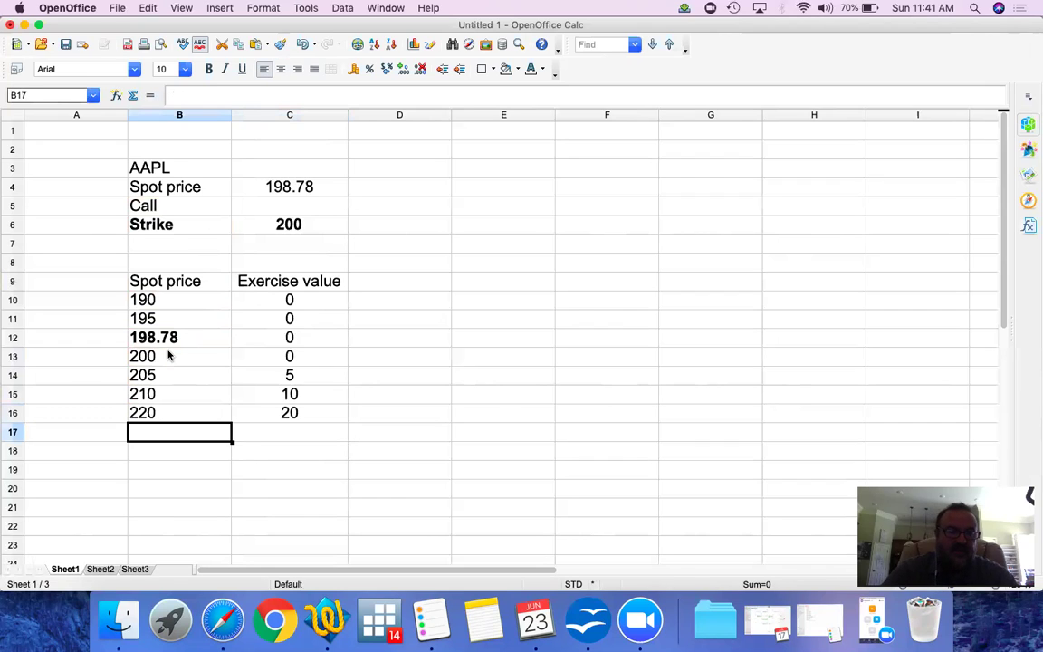
text(250)
key(Tab)
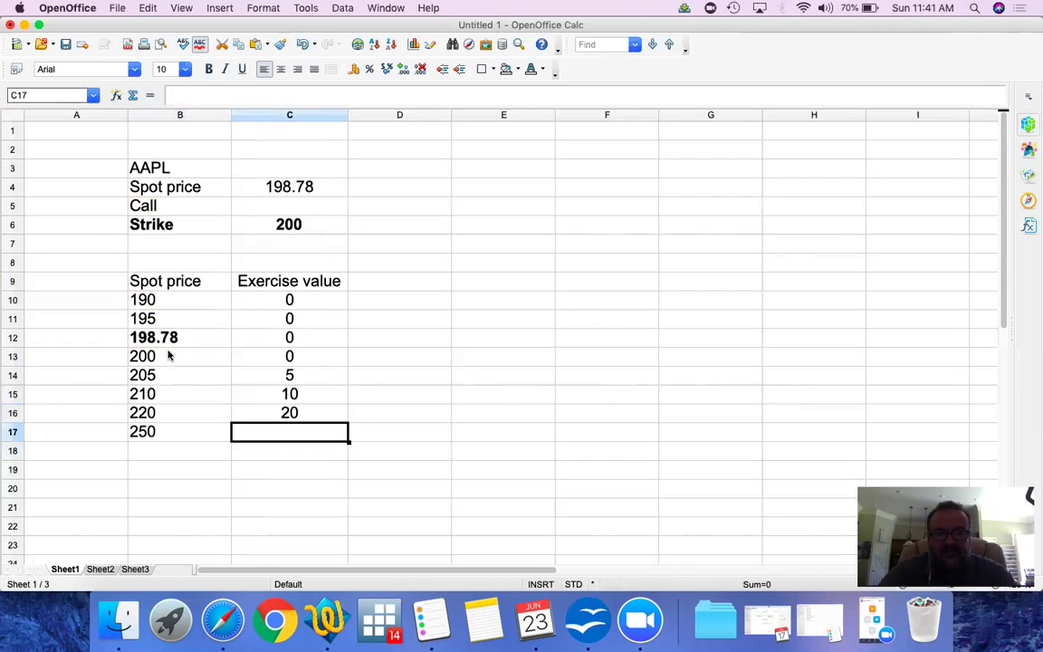
Calculate the exercise value for the 250 spot price in C17 with the formula =B17-C6.
text(=)
key(Left)
text(-)
key(Up)
key(Up)
key(Up)
key(Up)
key(Up)
key(Up)
key(Up)
key(Up)
key(Up)
key(Up)
key(Up)
key(Right)
key(Return)
Add the header "Exercise value after commission" in D9 and widen column D to fit it.
key(Up)
key(Up)
key(Up)
key(Up)
key(Up)
key(Up)
key(Up)
key(Up)
key(Up)
key(Right)
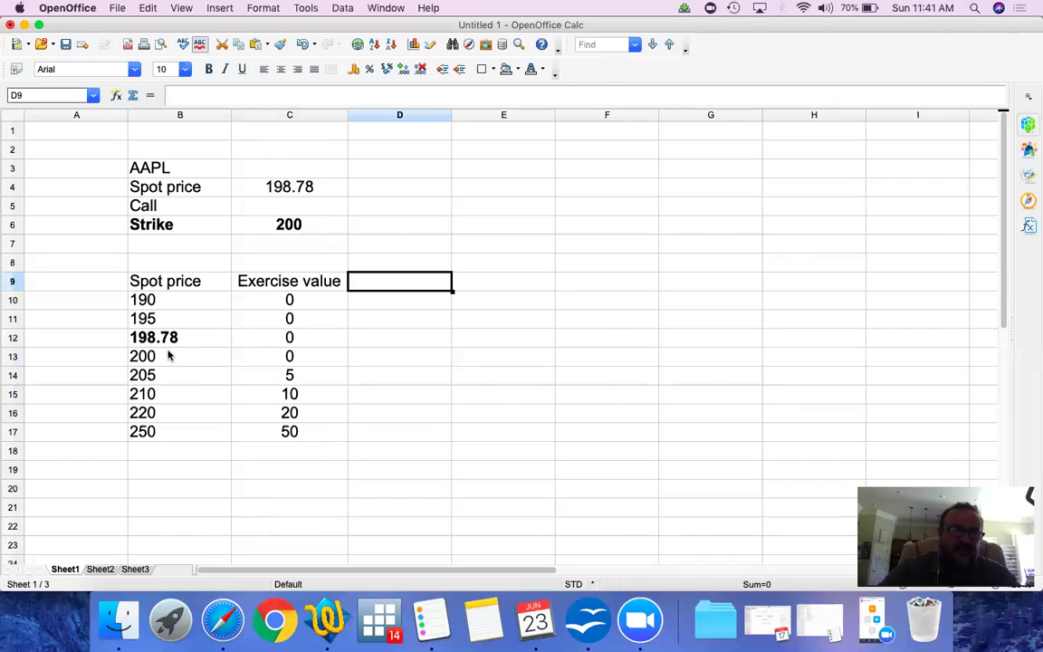
key(Left)
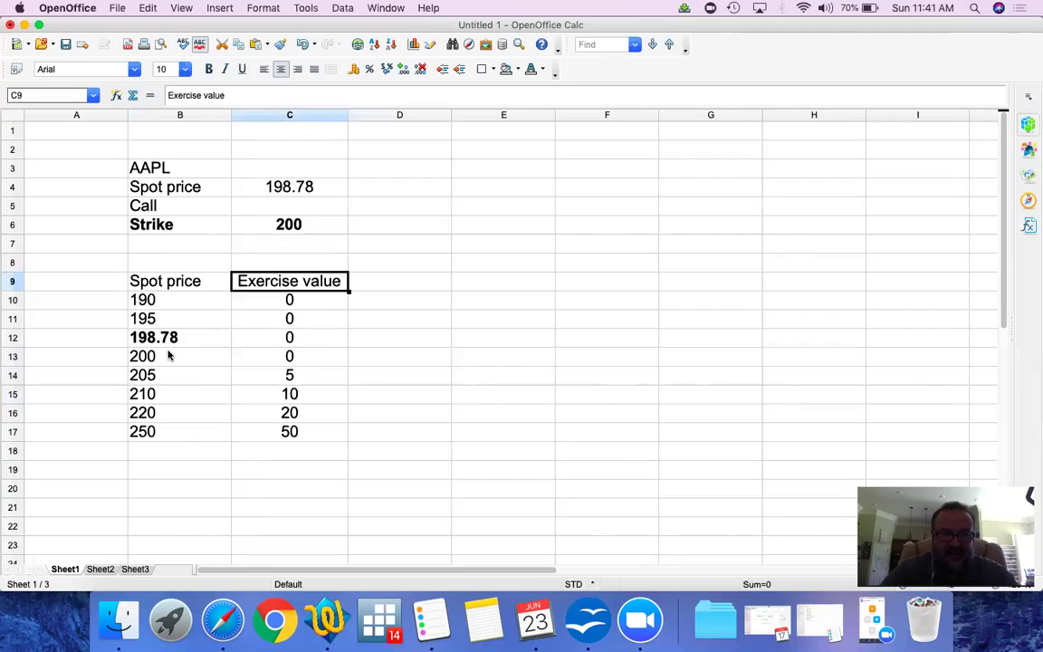
key(Right)
text(Exercise value)
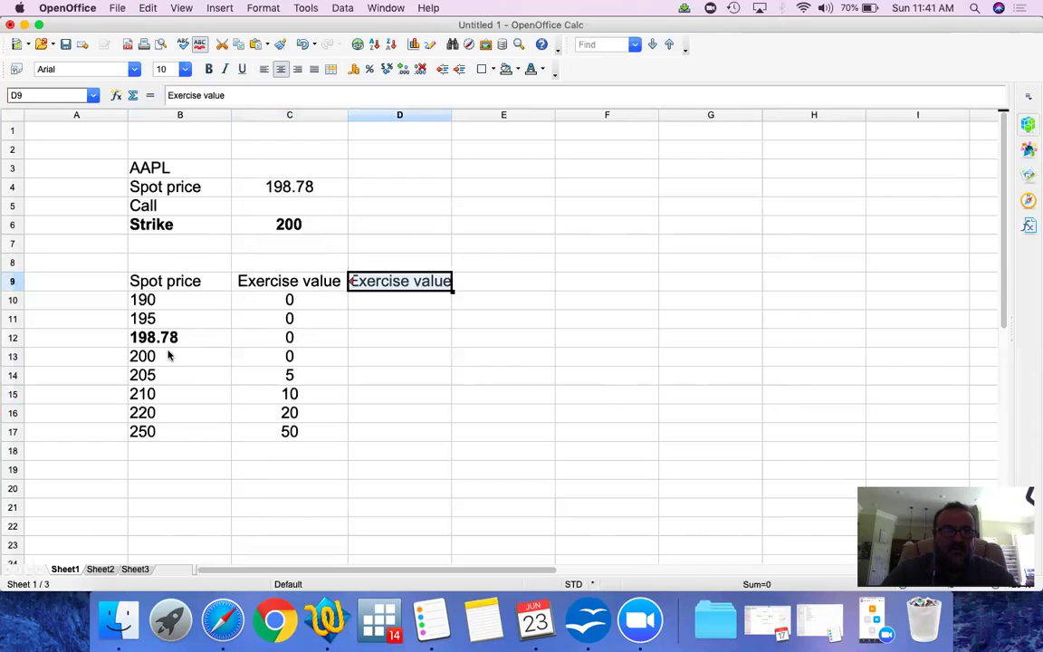
click(327, 95)
text(af)
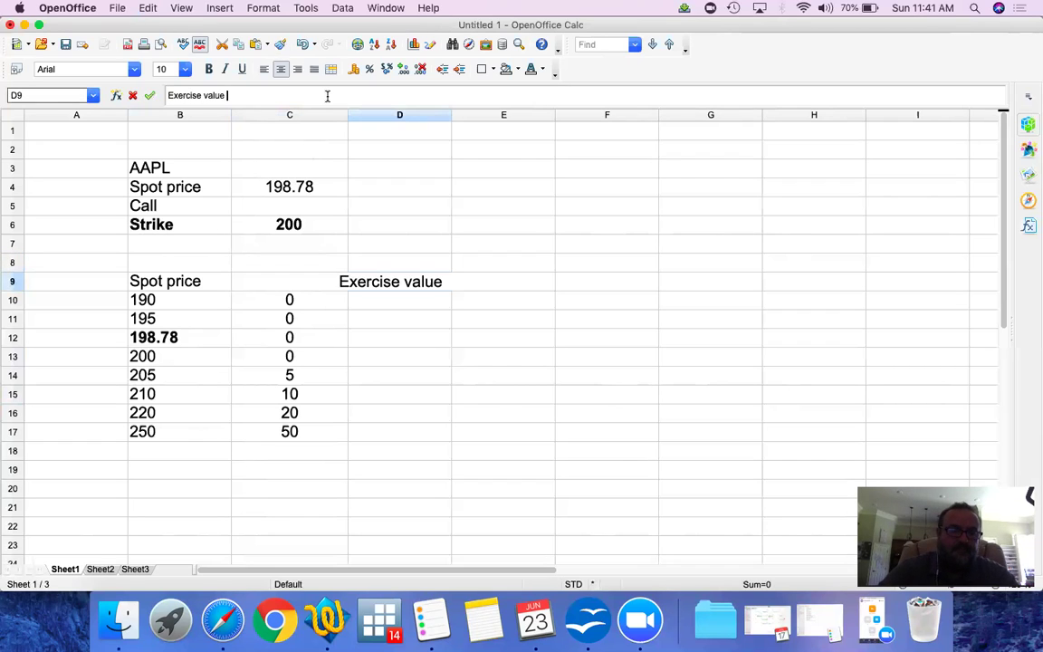
text(ter commi)
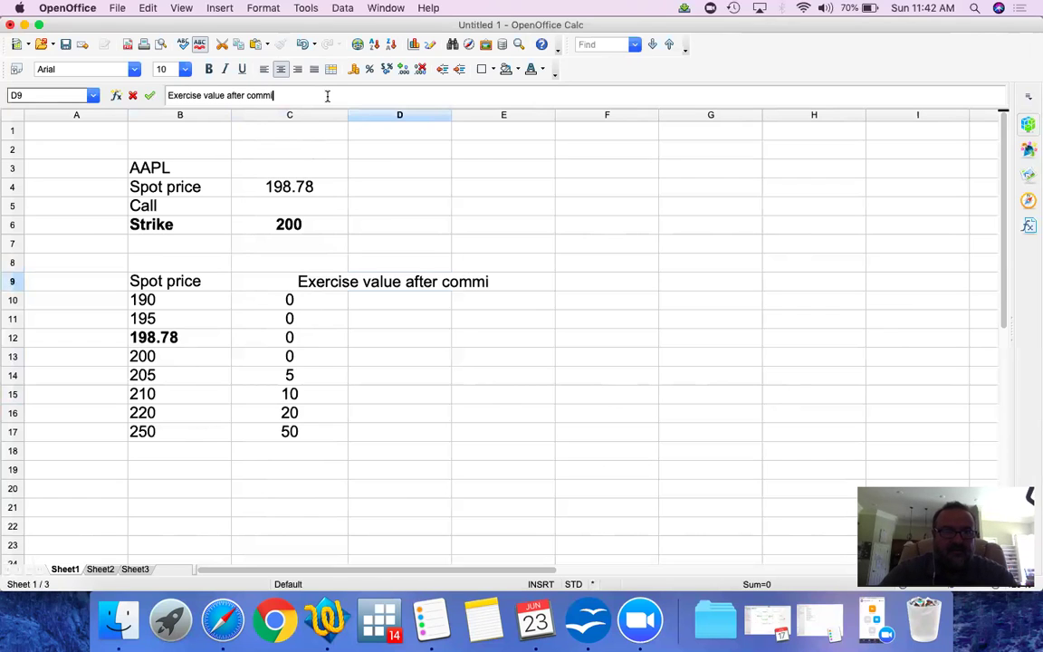
text(ssion)
key(Return)
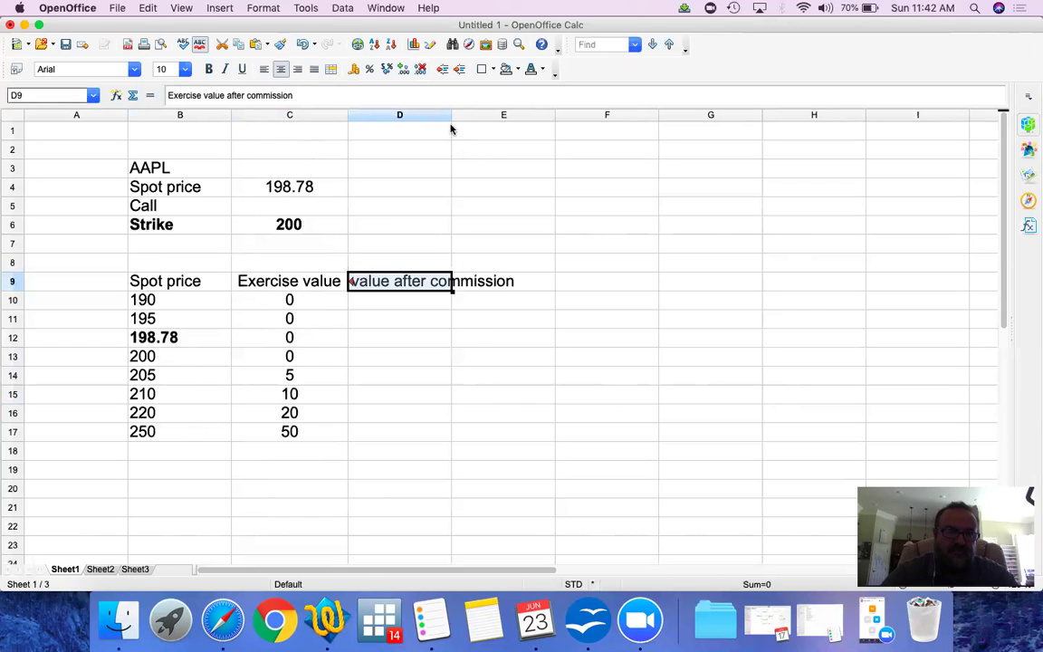
double_click(451, 115)
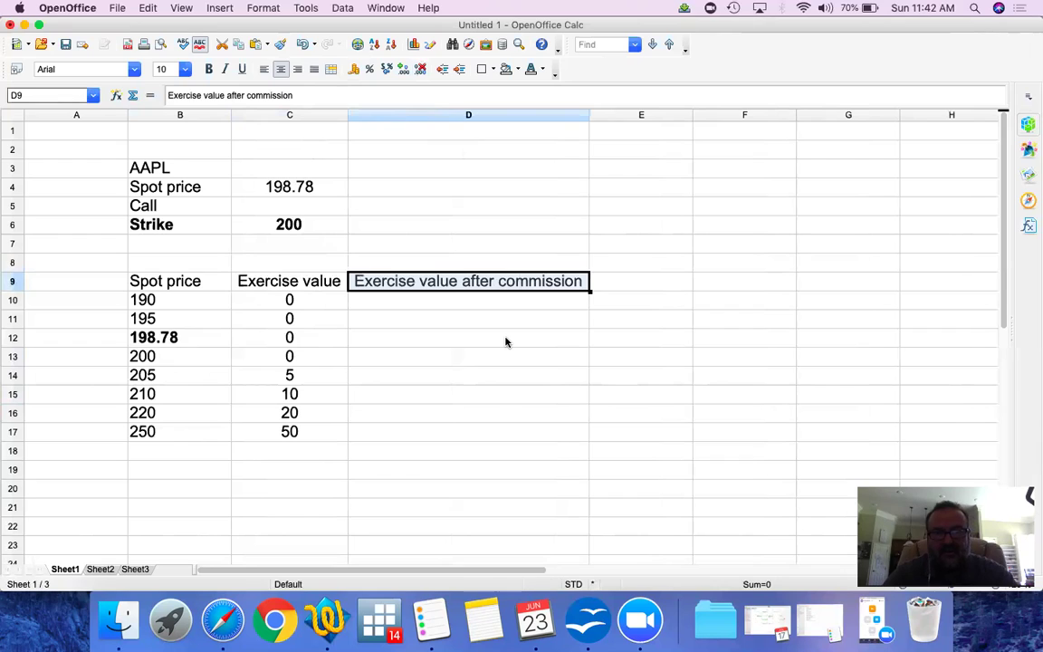
key(Return)
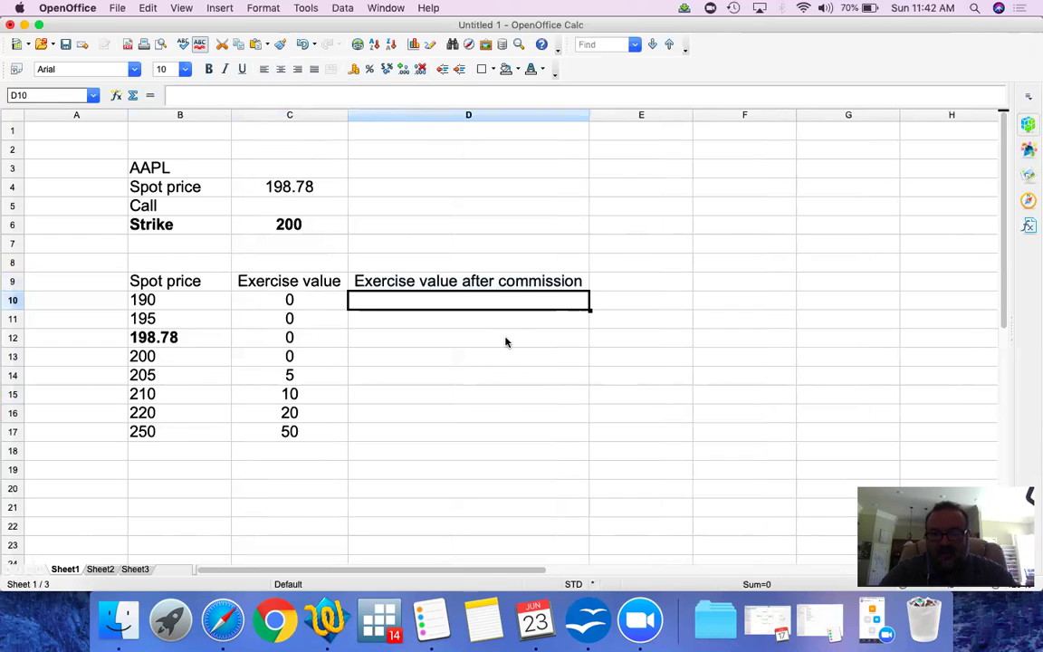
Enter the formula =C10-1 in D10 to subtract the commission, and centre the contents of column D.
text(=)
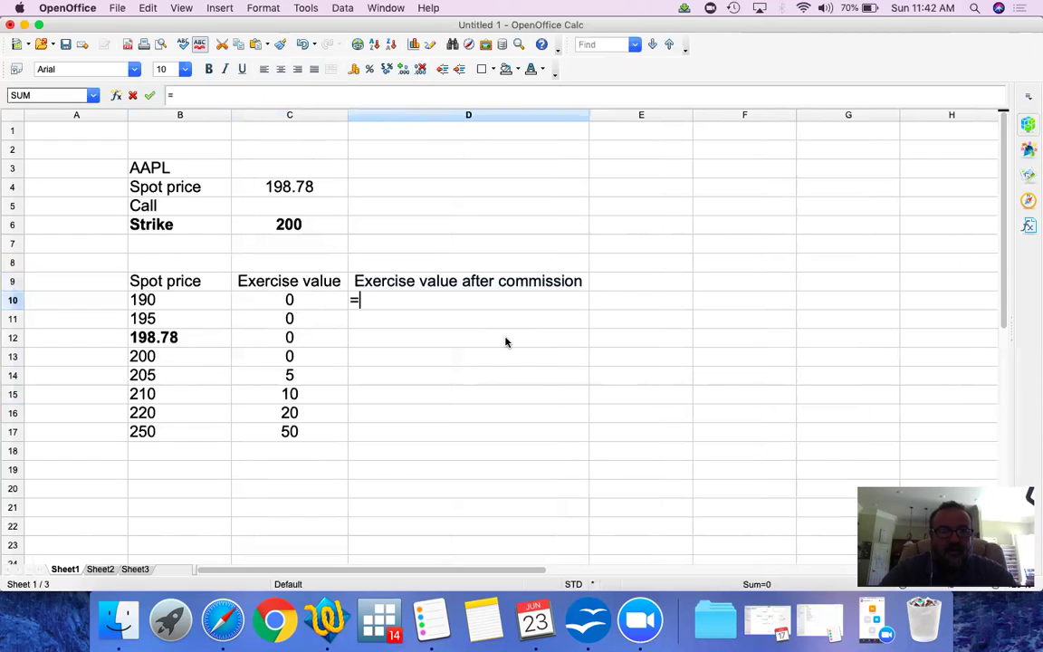
key(Left)
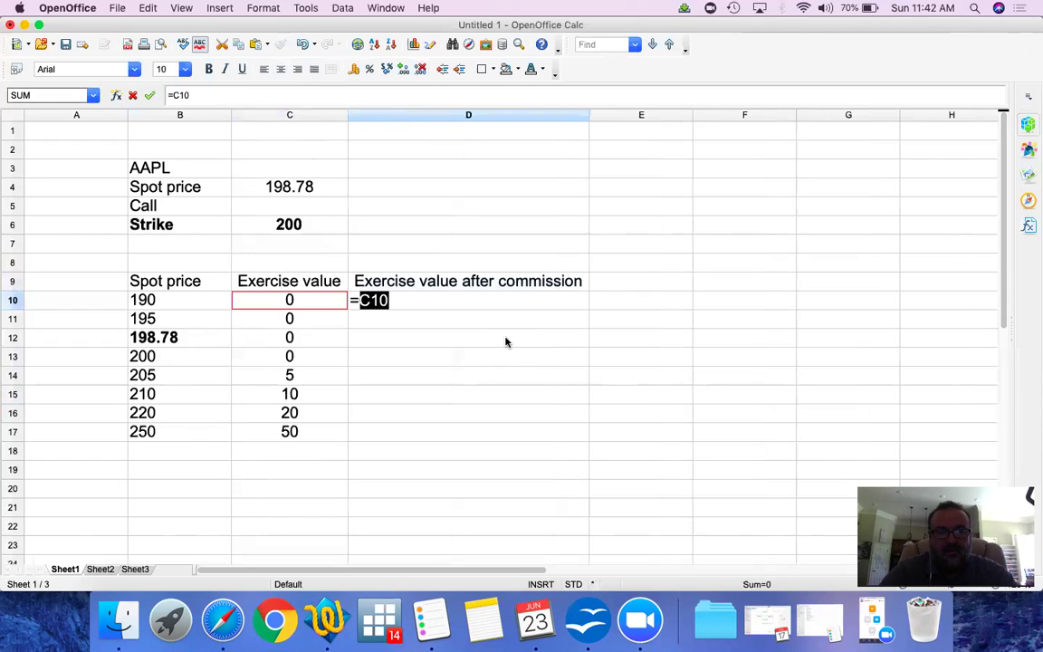
text(-1)
key(Return)
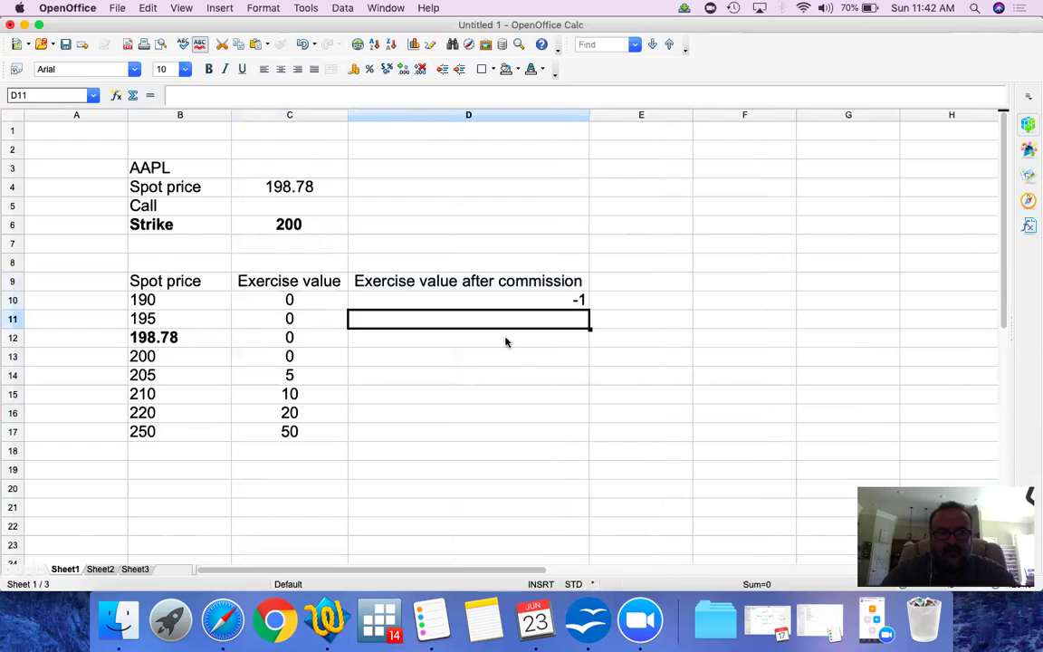
key(Up)
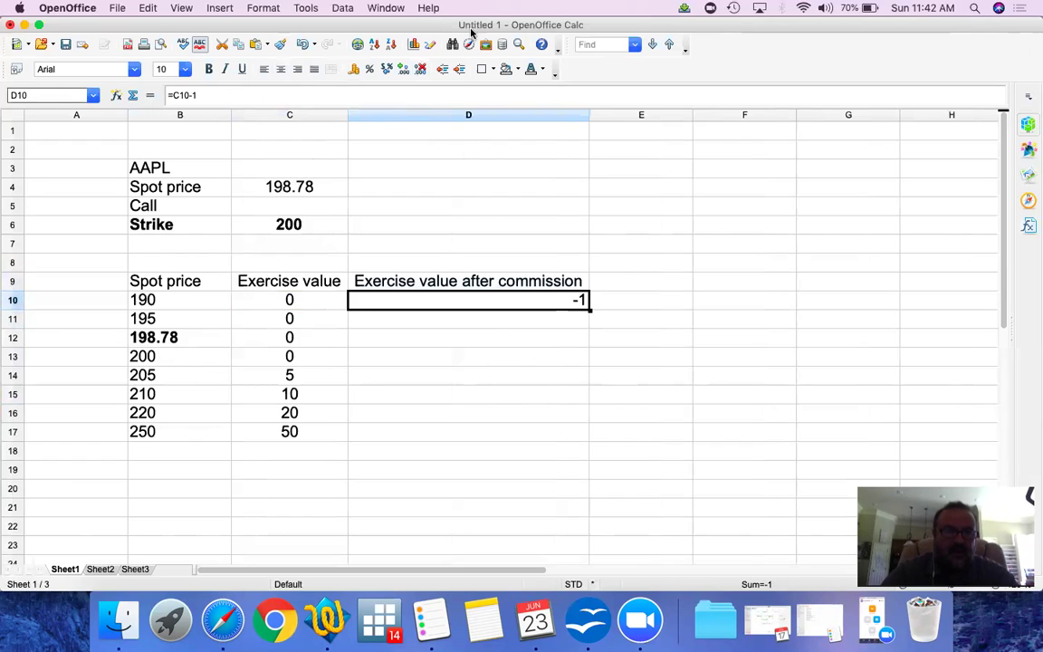
click(439, 115)
click(282, 70)
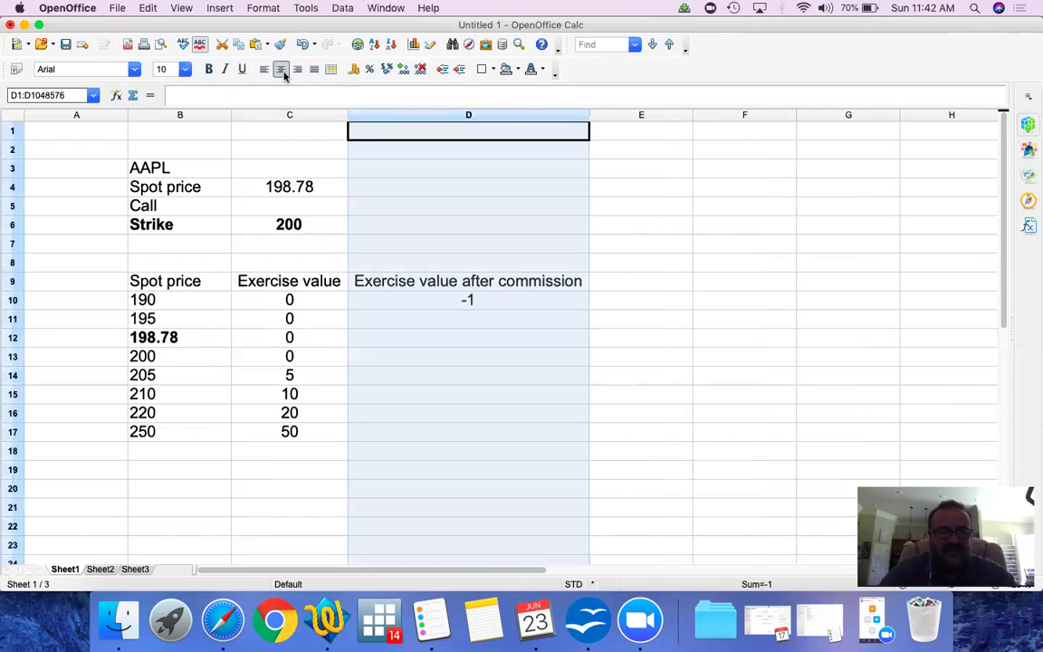
Enter the after-commission formulas =C11-1 in D11 and =C12-1 in D12.
key(Down)
key(Down)
key(Down)
key(Down)
key(Down)
key(Down)
key(Down)
key(Down)
key(Down)
key(Down)
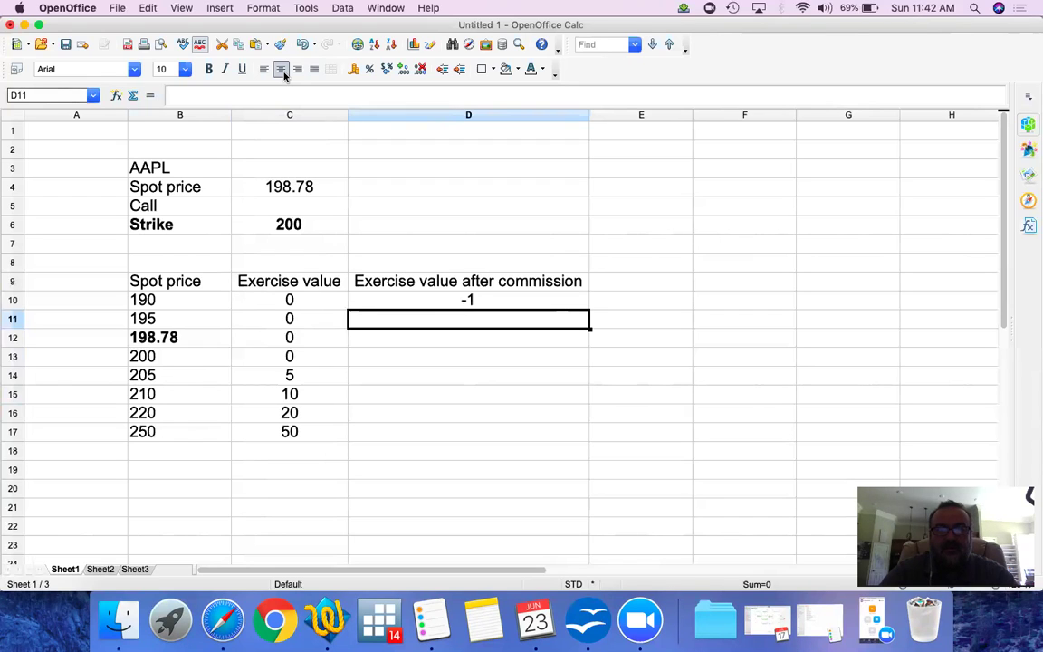
key(Up)
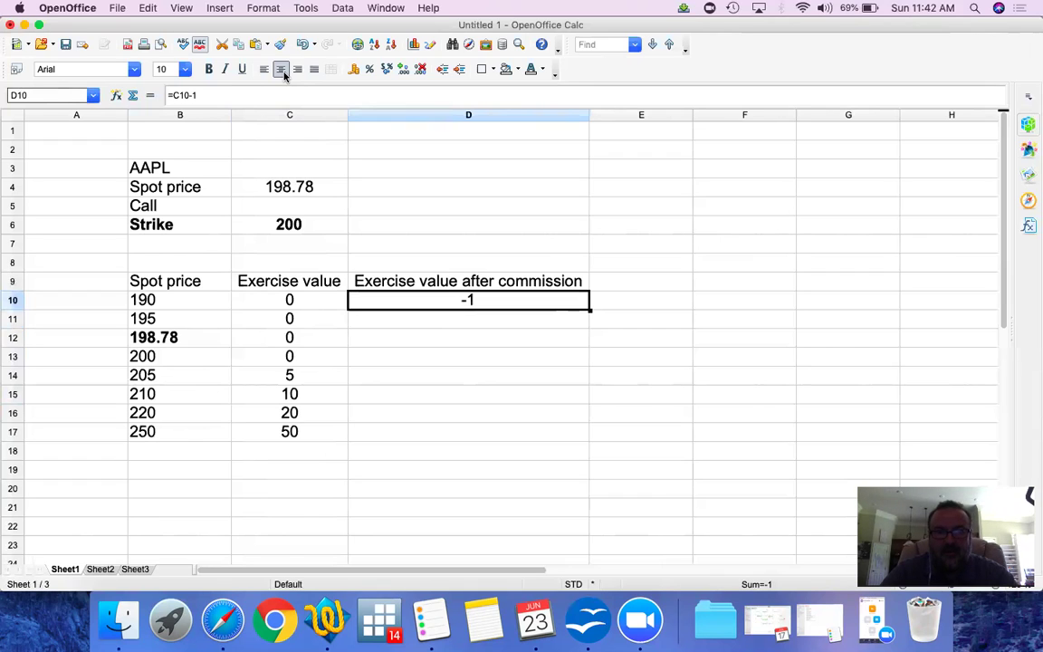
key(Down)
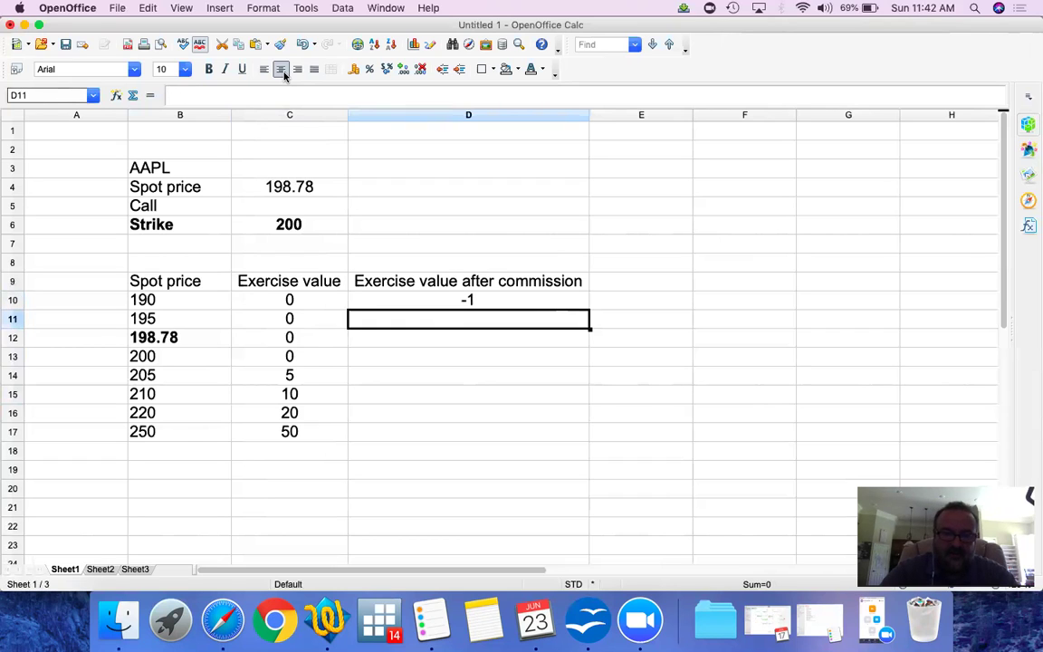
text(=)
key(Left)
text(-1)
key(Return)
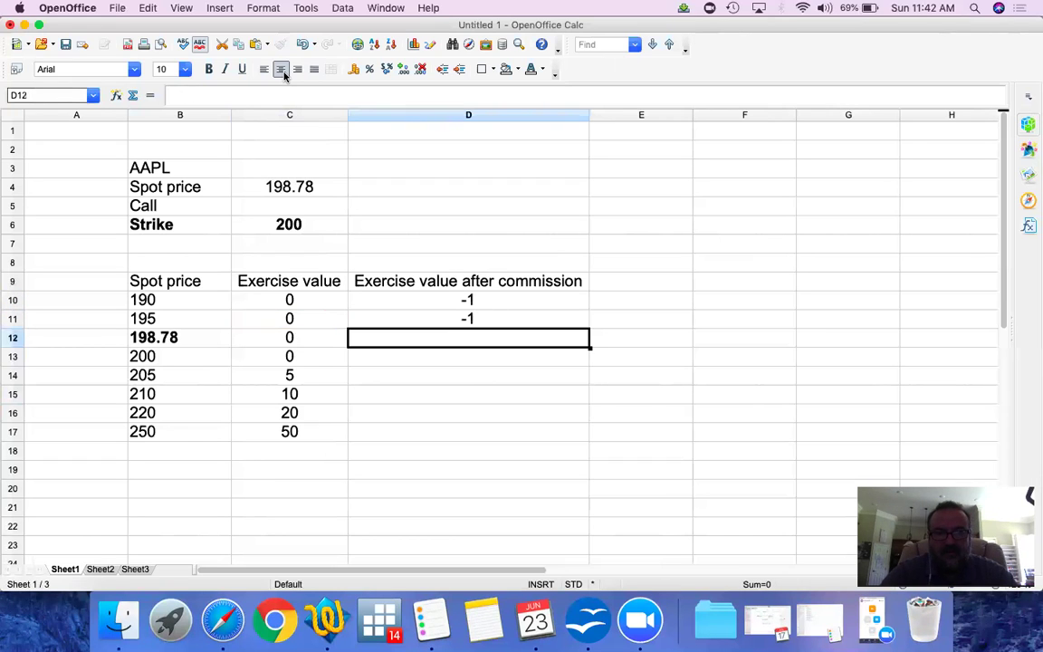
text(=)
key(Left)
text(-1)
key(Return)
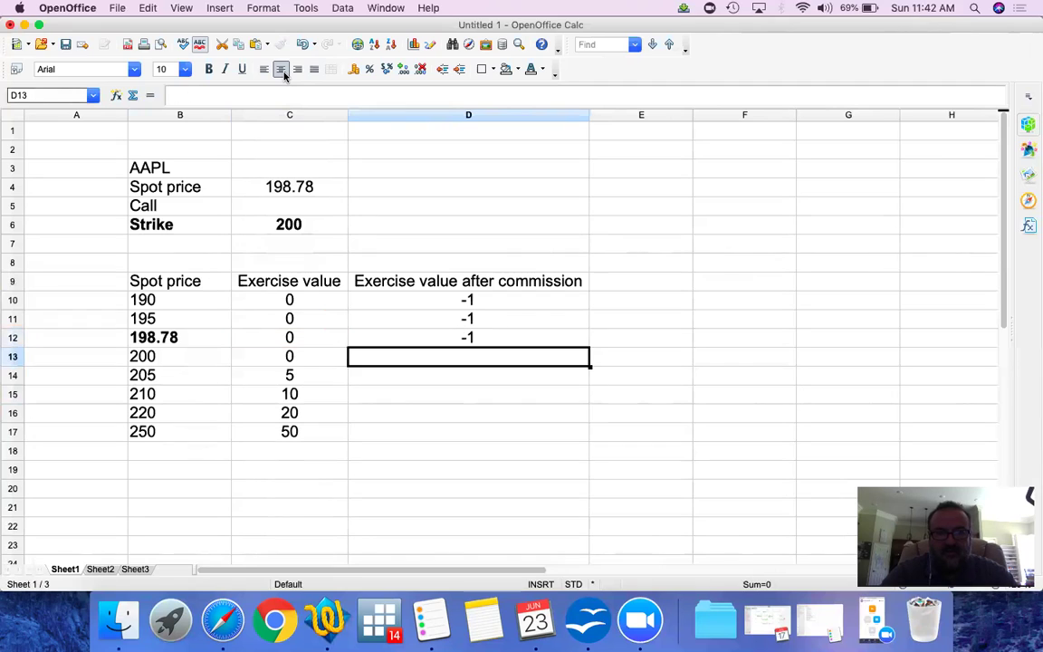
Enter the formula =C13-1 in D13 for the 200 spot price.
text(=)
key(Left)
text(1)
key(BackSpace)
text(-1)
key(Return)
Copy the after-commission formula from D13 into D14:D17.
key(Up)
key(super+c)
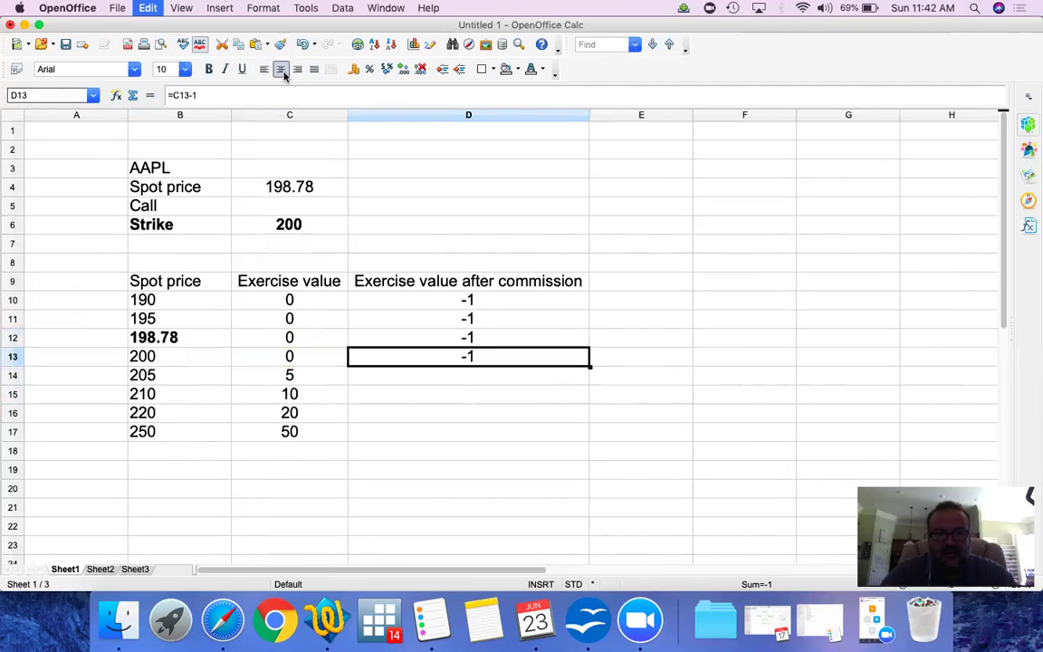
key(Down)
key(shift+Down)
key(shift+Down)
key(shift+Down)
key(super+v)
key(Down)
Go to cell E9, check the 200-strike Apple call quote on Yahoo Finance in Safari, and return to OpenOffice Calc.
key(Up)
key(Up)
key(Up)
key(Up)
key(Up)
key(Up)
key(Up)
key(Up)
key(Up)
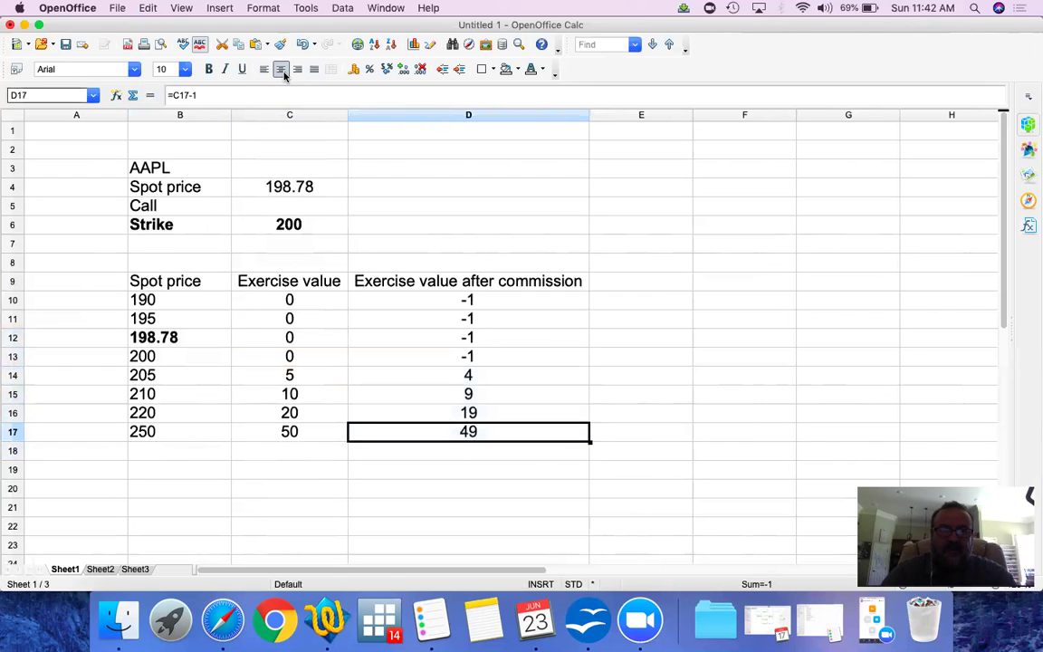
key(Right)
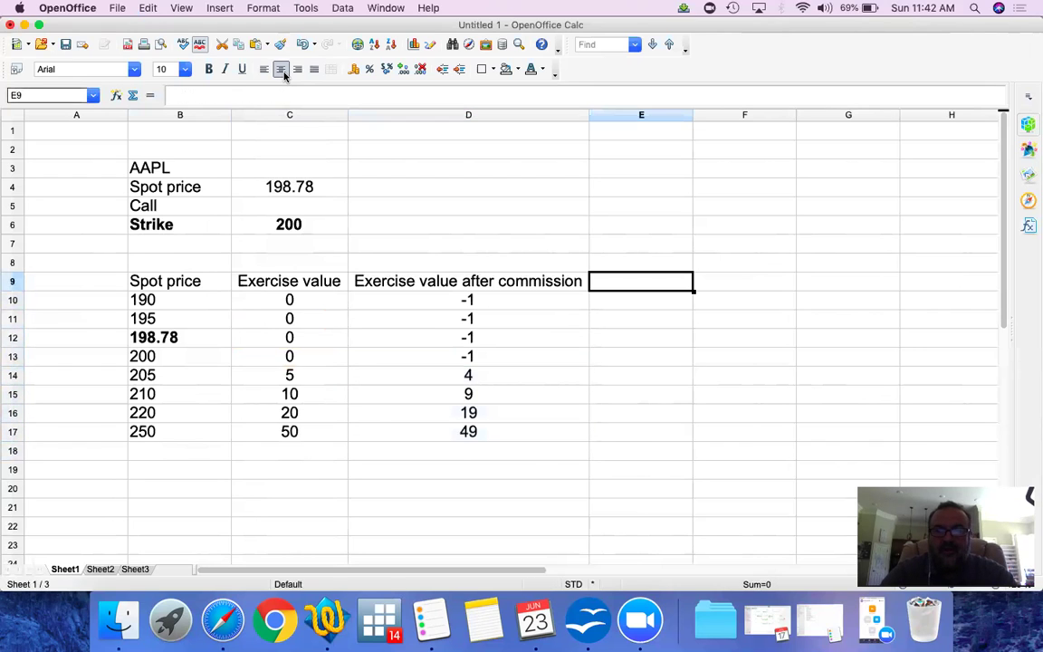
key(super+Tab)
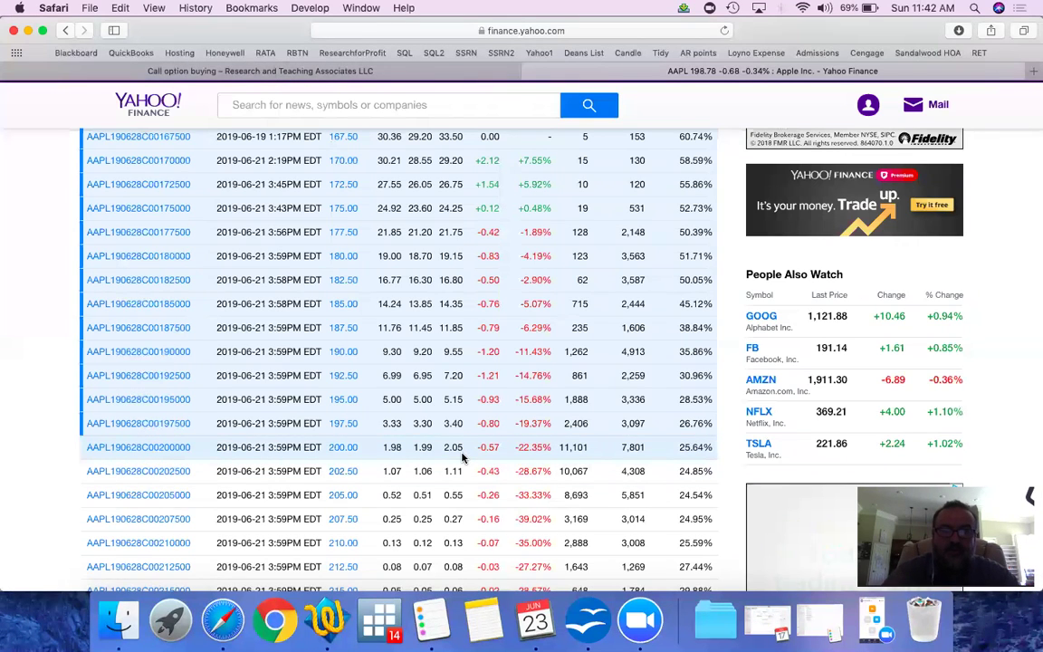
key(super+Tab)
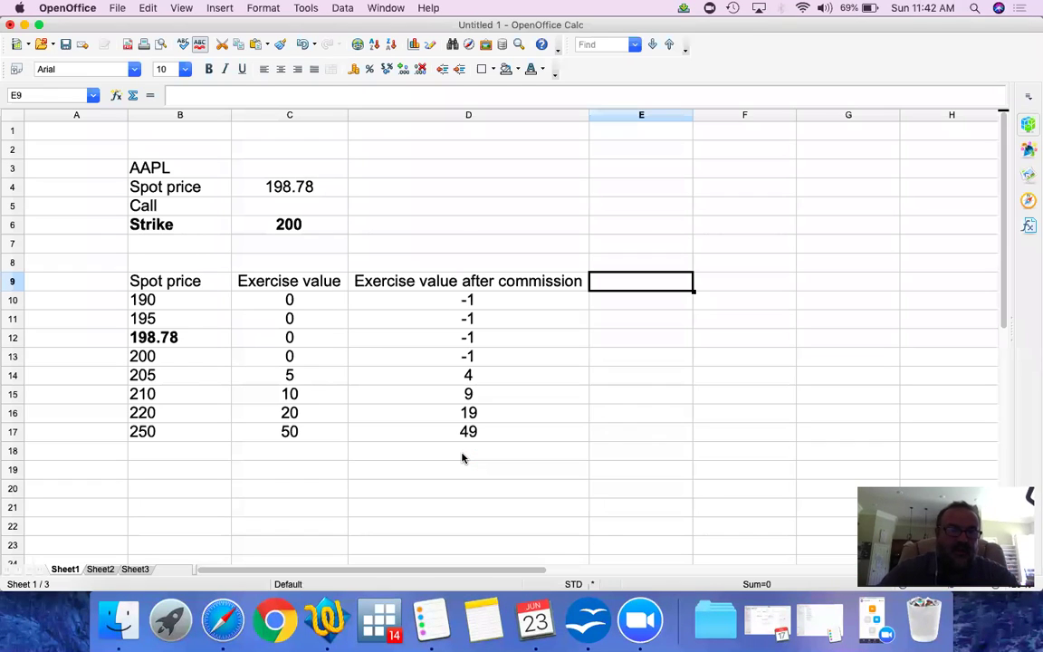
Paste the after-commission header into E9 and extend it to "Exercise value after commission after purchase price".
key(Left)
key(Right)
key(super+v)
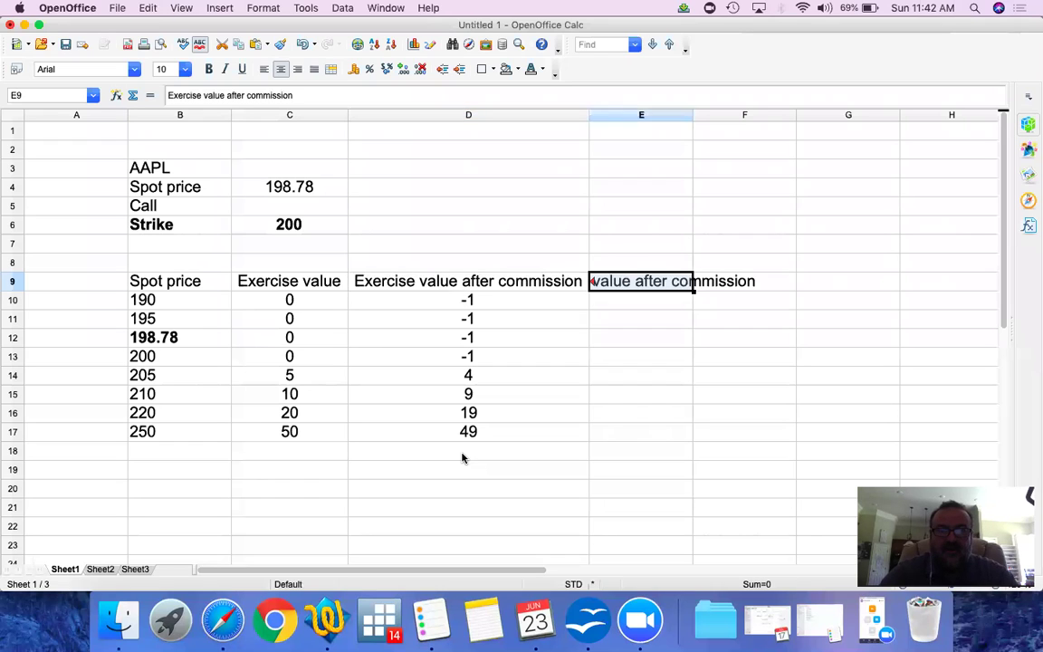
click(360, 98)
text(after)
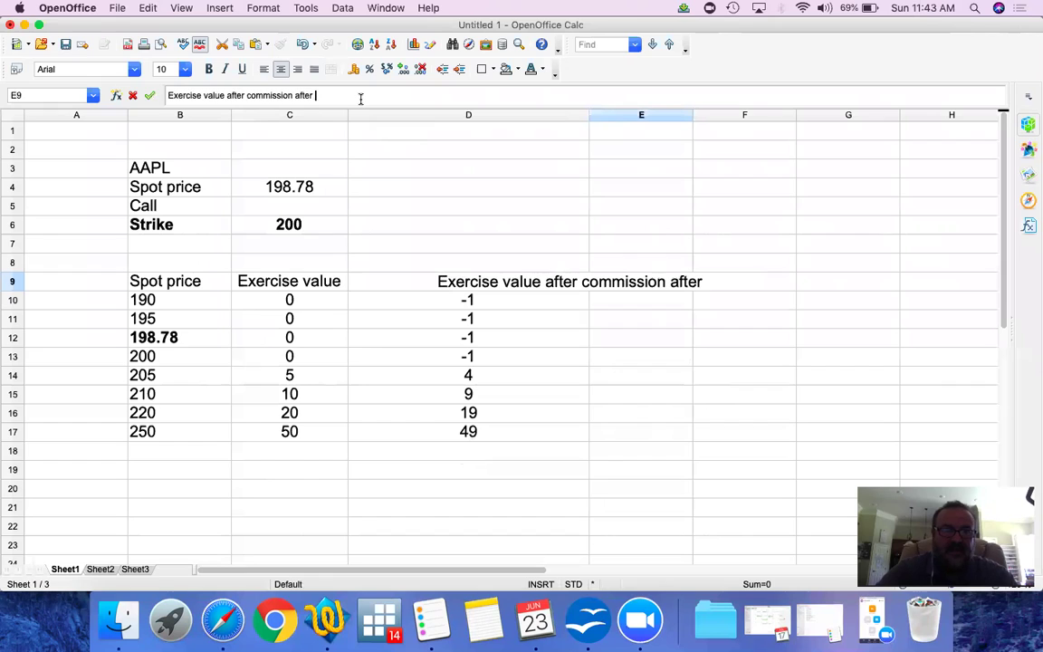
text( pur)
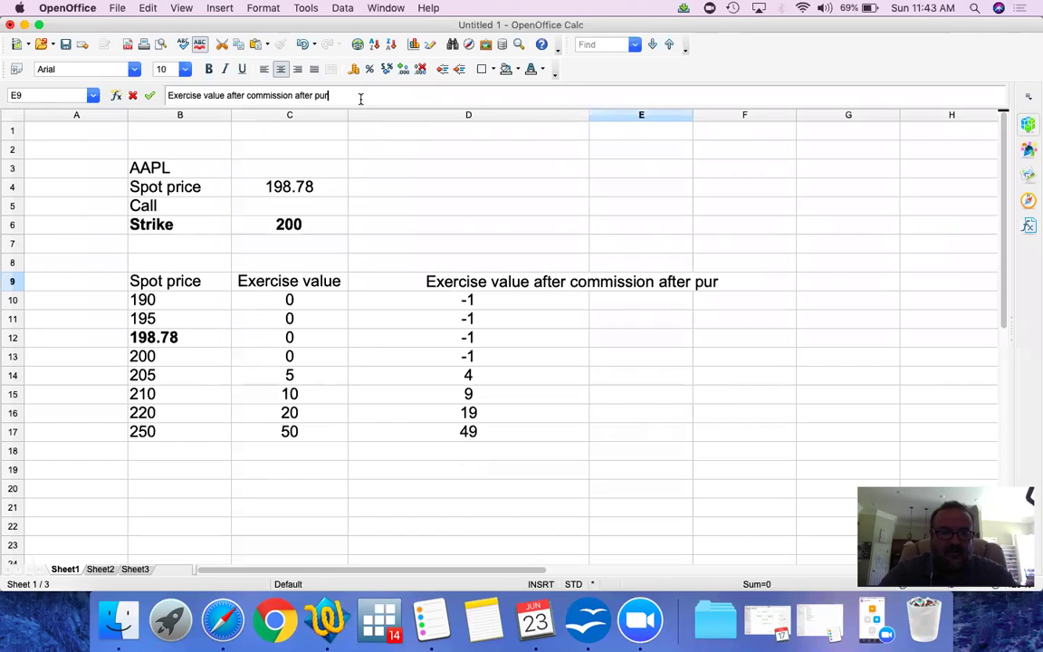
text(chase price)
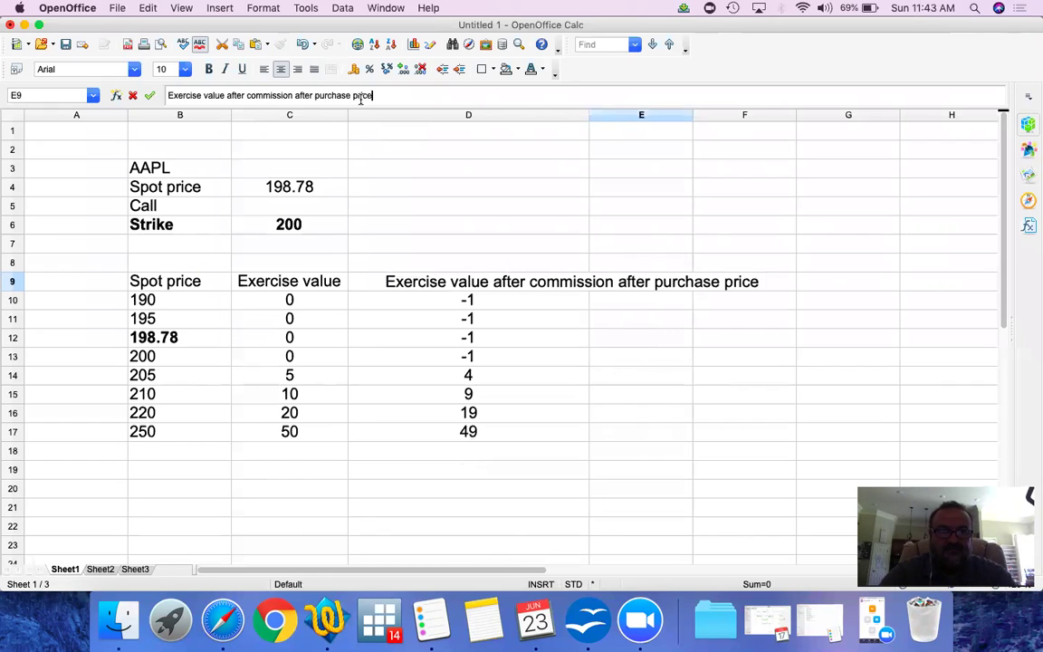
key(Return)
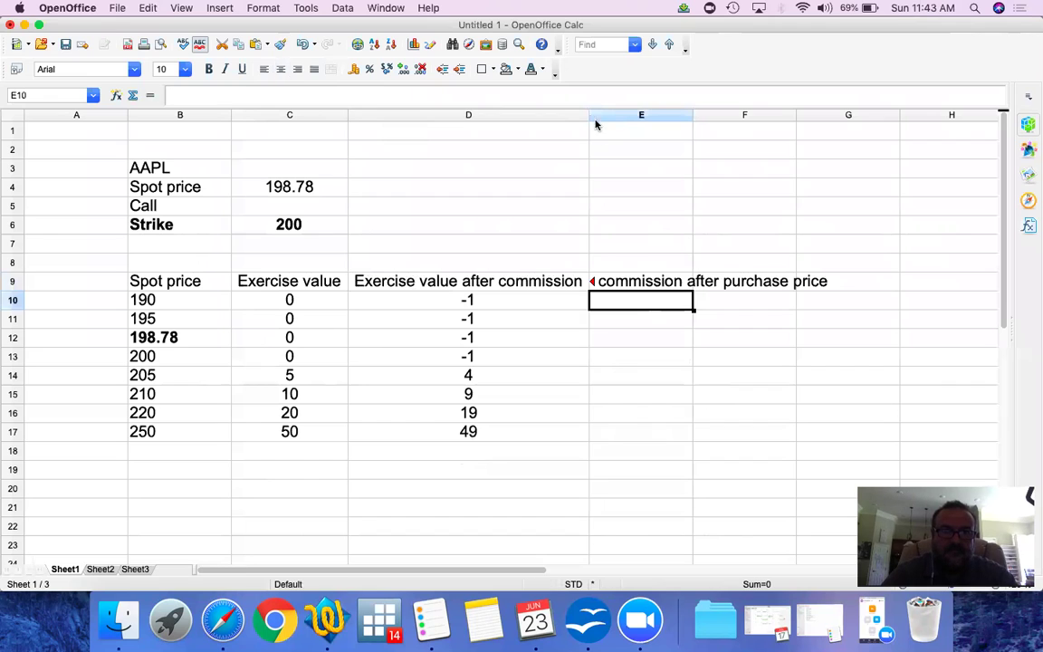
Fit column E's width to its header text and centre the column's contents.
double_click(691, 117)
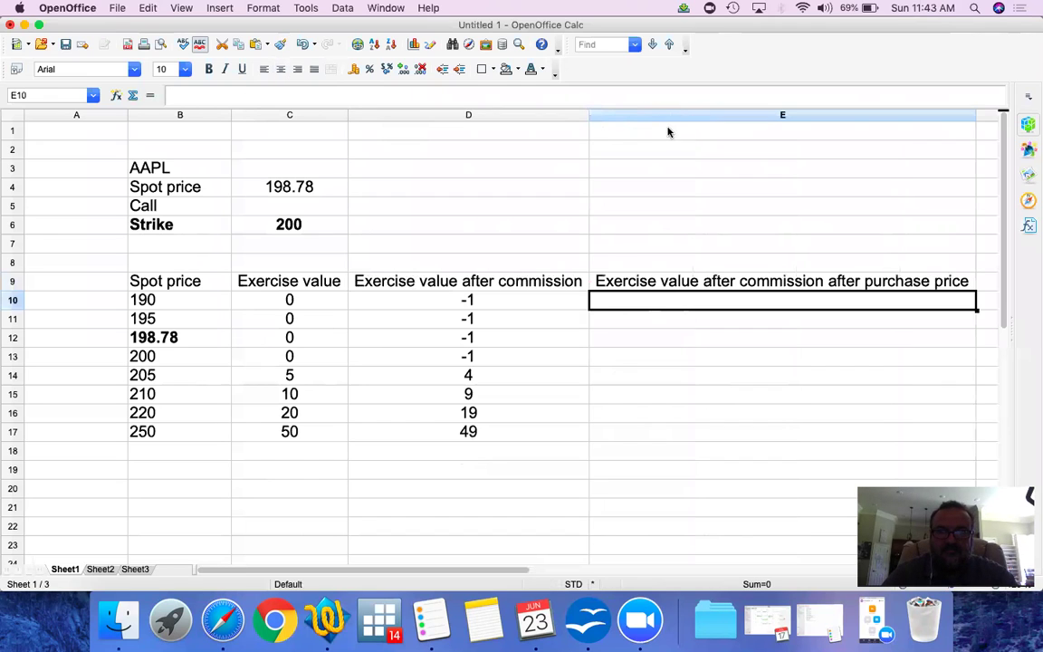
click(624, 115)
click(282, 70)
Enter the formula =C10-1-2.05 in E10 for the 190 spot price.
click(698, 302)
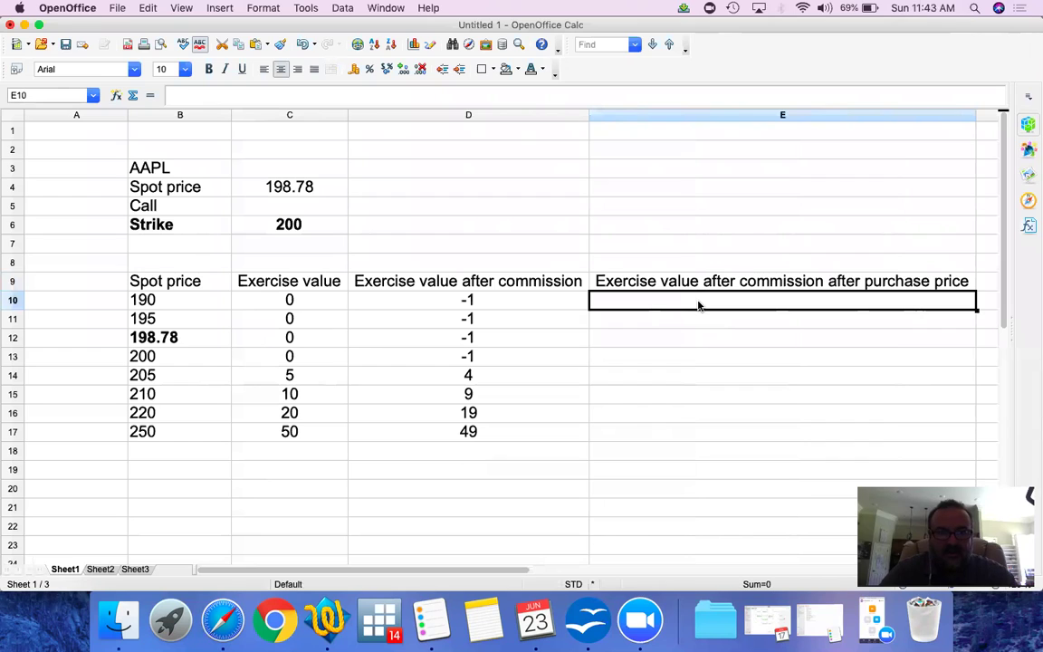
text(=)
key(Left)
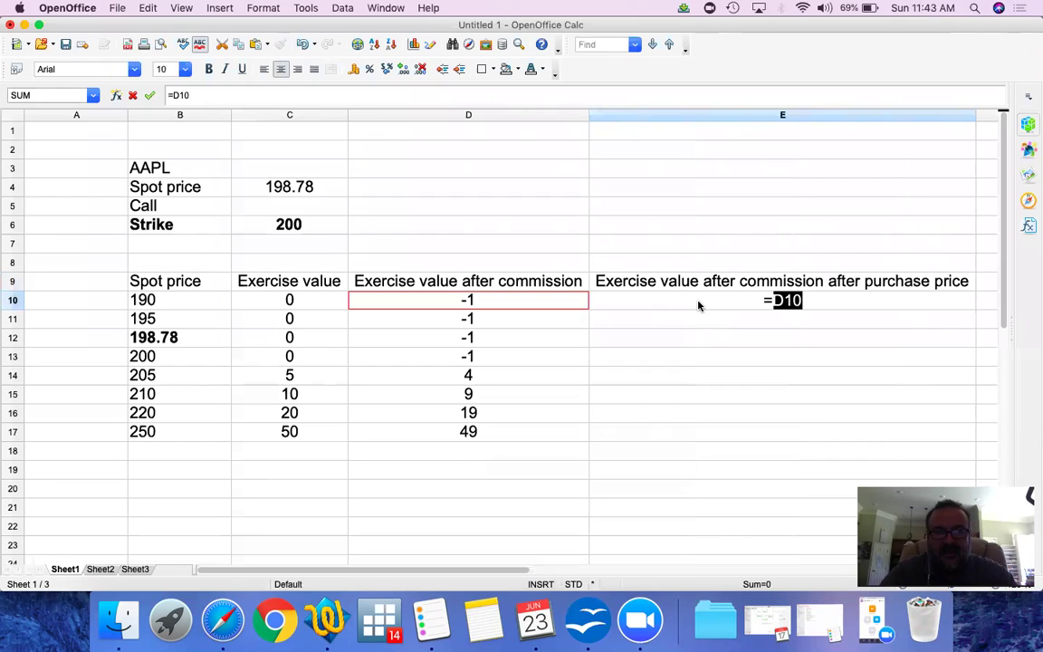
key(Left)
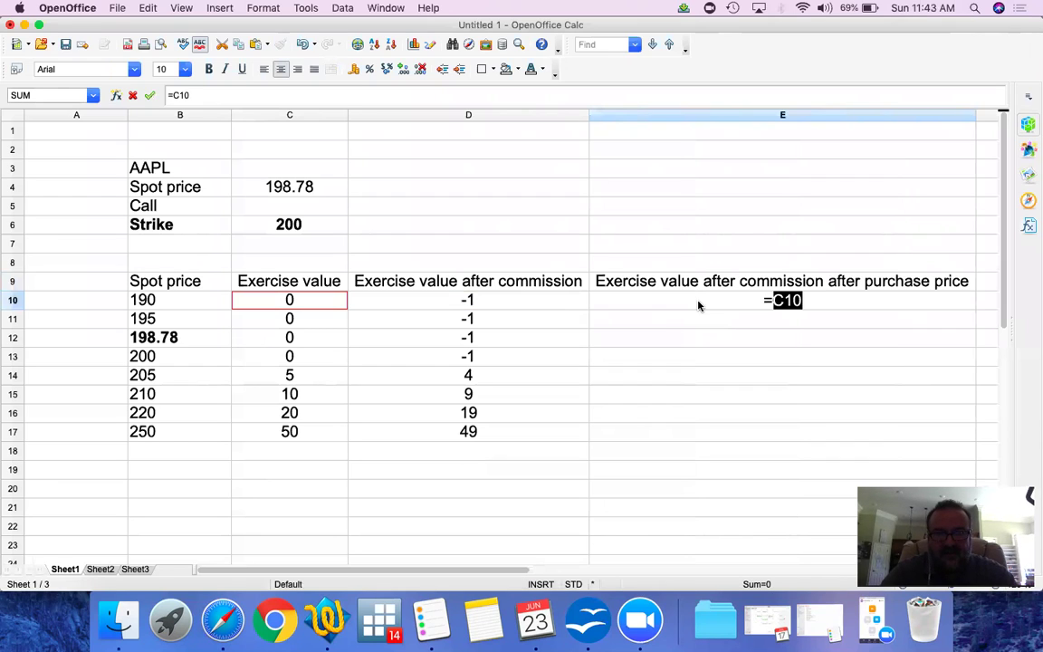
text(-1)
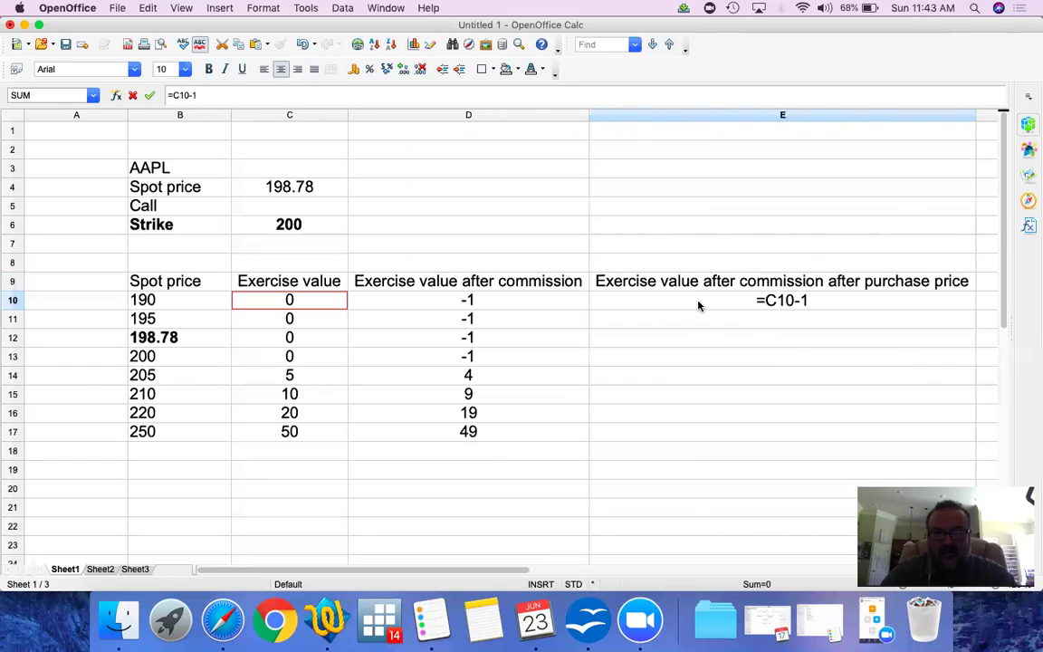
text(-)
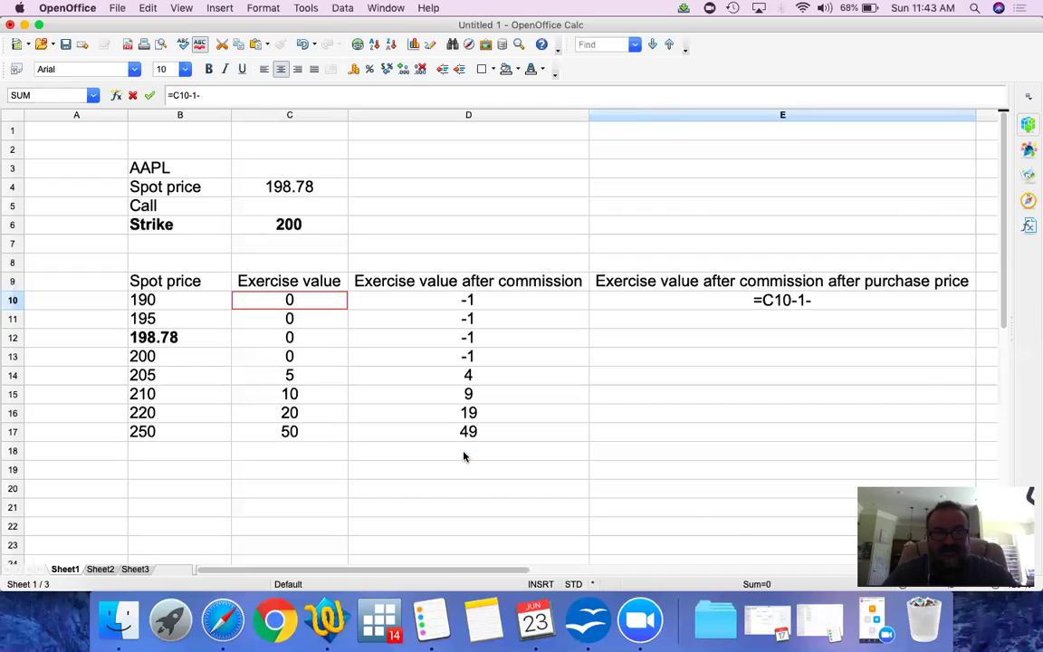
text(2.05)
key(Return)
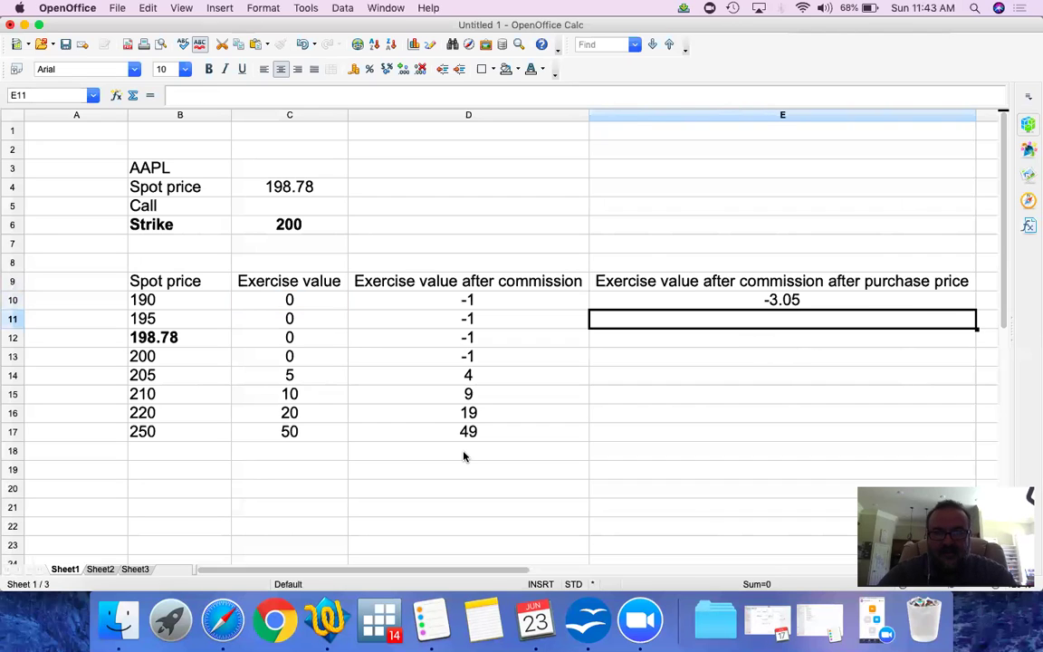
Enter the formula =C11-1-2.05 in E11 for the 195 spot price.
key(Up)
key(Down)
text(=)
key(Left)
key(Left)
text(-1)
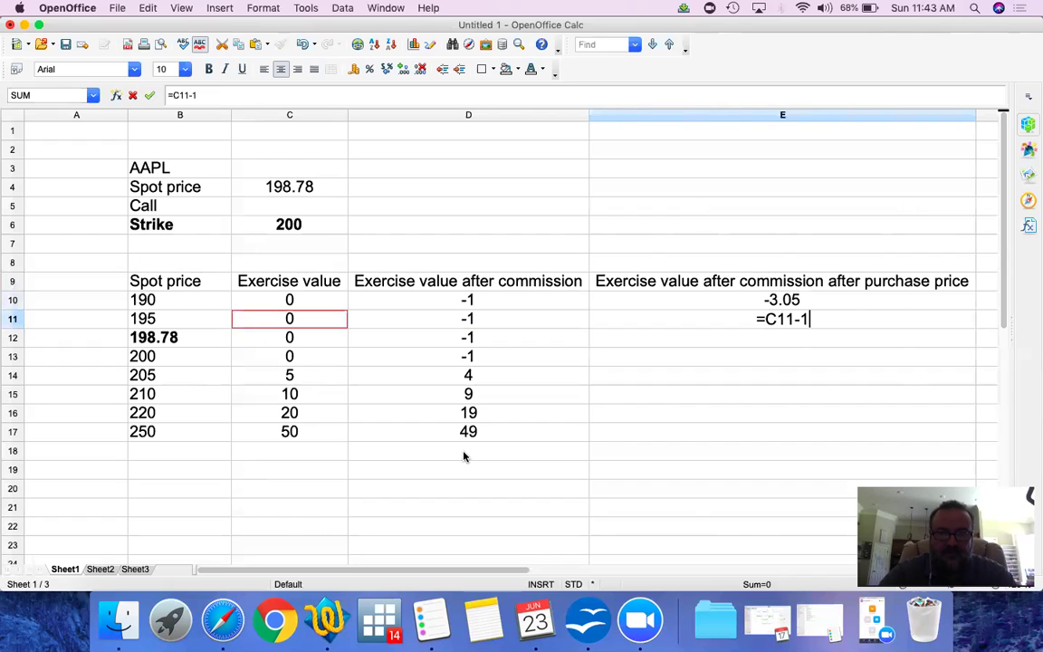
text(-2.05)
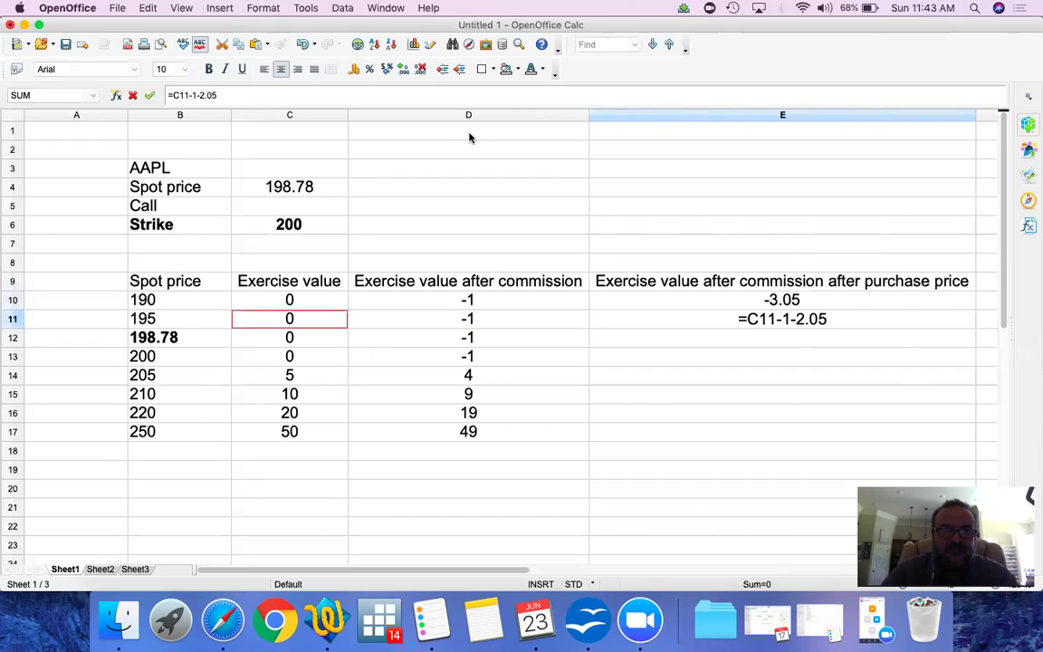
click(826, 324)
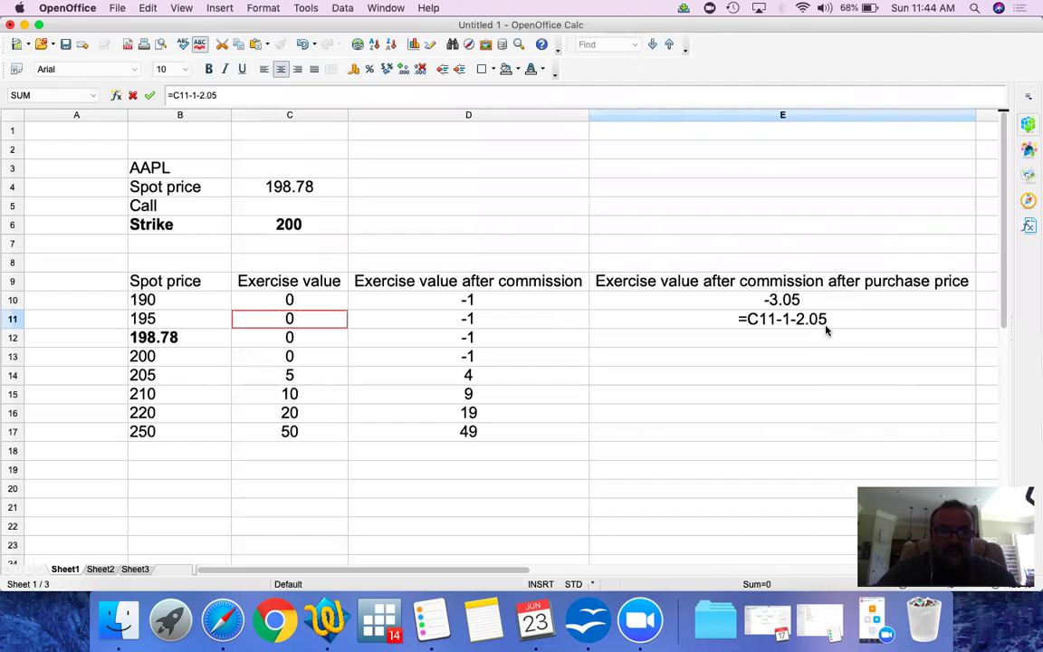
key(Return)
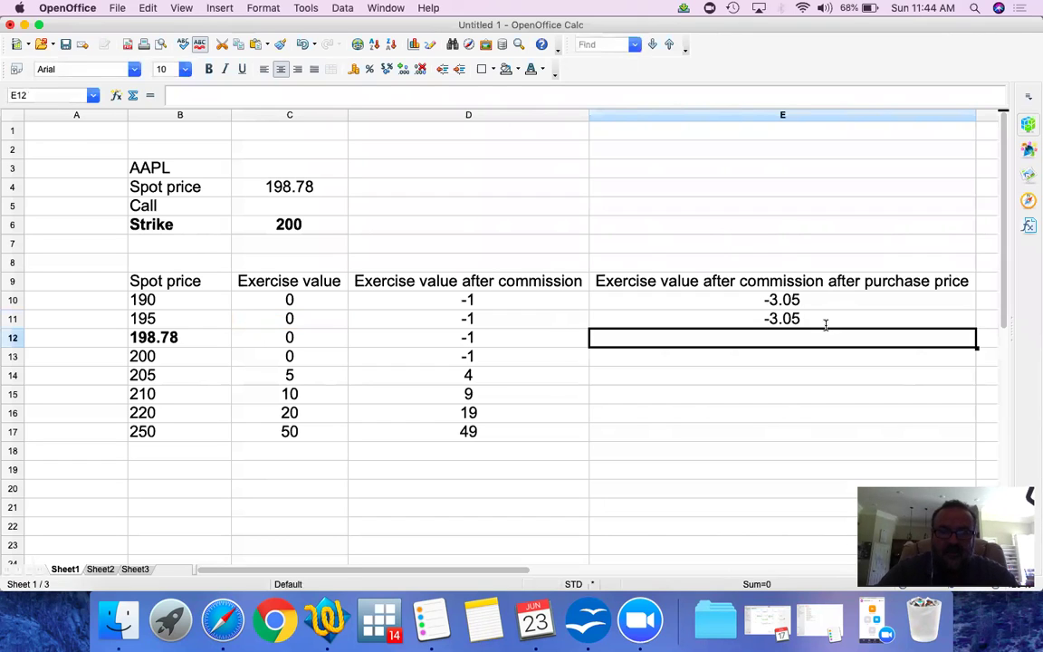
Enter the formula =C12-1-2.05 in E12 for the 198.78 spot price.
text(=)
key(Left)
key(Left)
text(-)
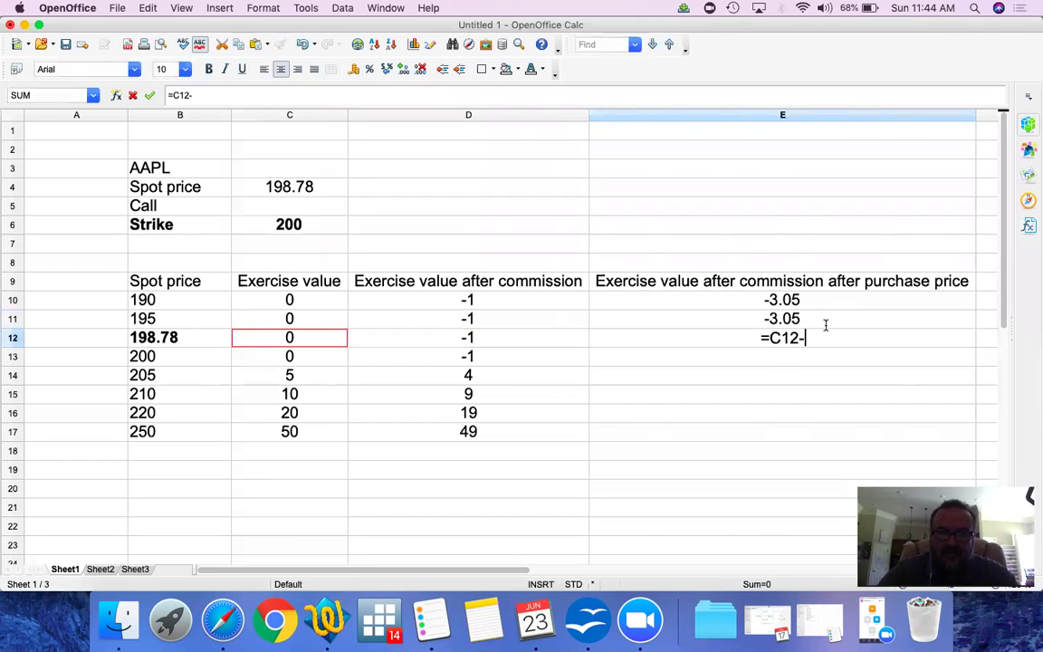
text(1-2.05)
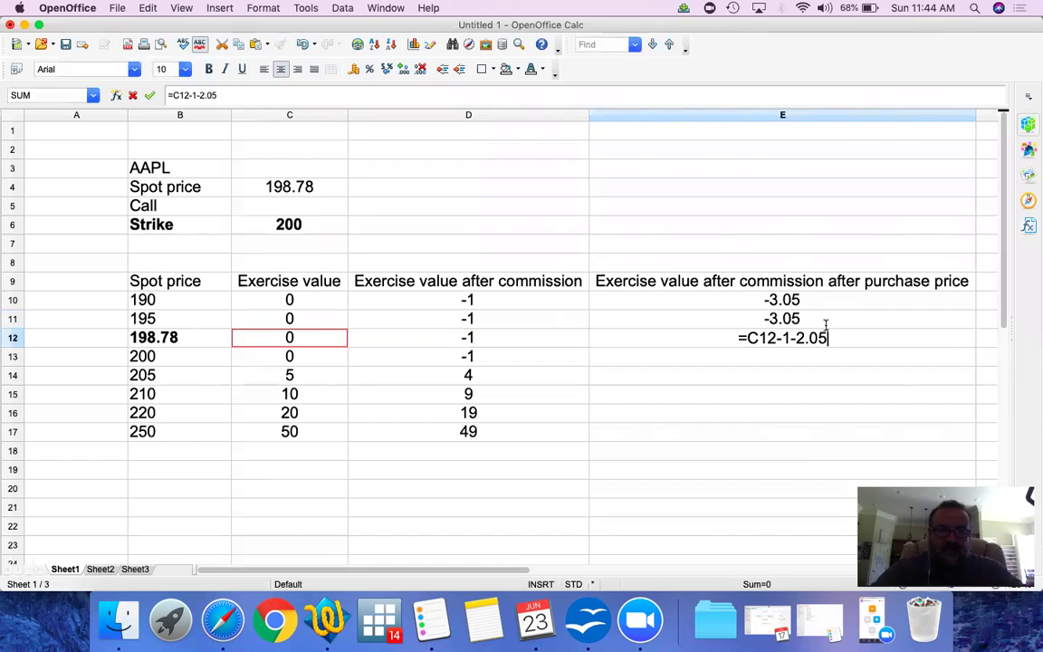
key(Return)
Fill the after-purchase-price formula from E12 down through E13:E17.
key(shift+Down)
key(shift+Down)
key(shift+Down)
key(shift+Down)
key(super+d)
Compare the exercise values across row 17 for the 250 spot price.
key(Left)
key(Left)
key(Left)
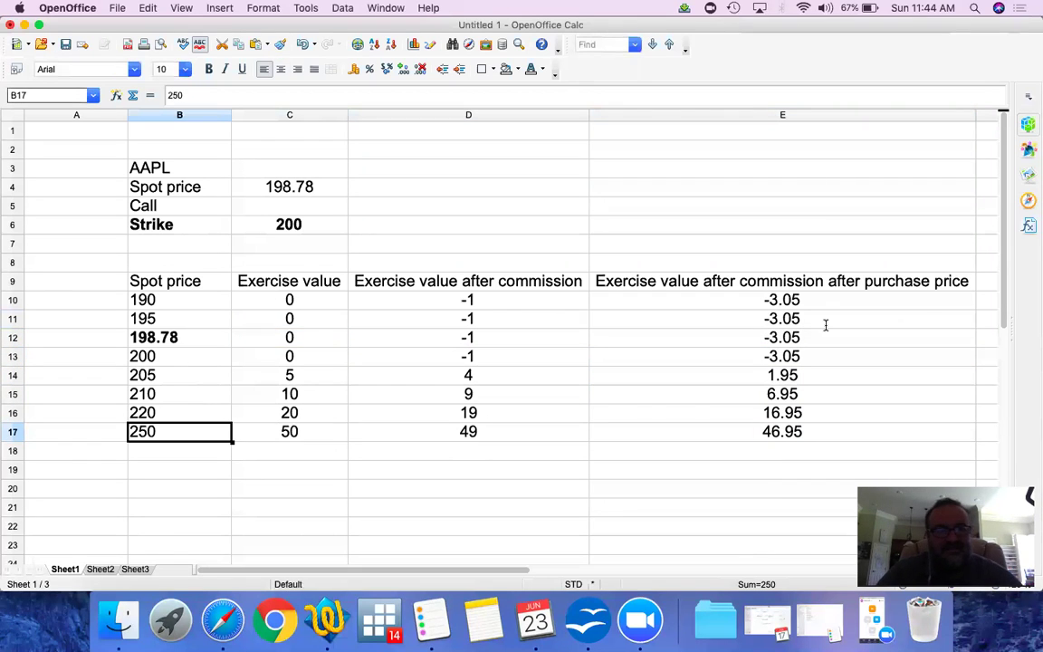
key(Right)
key(Right)
key(Right)
key(Right)
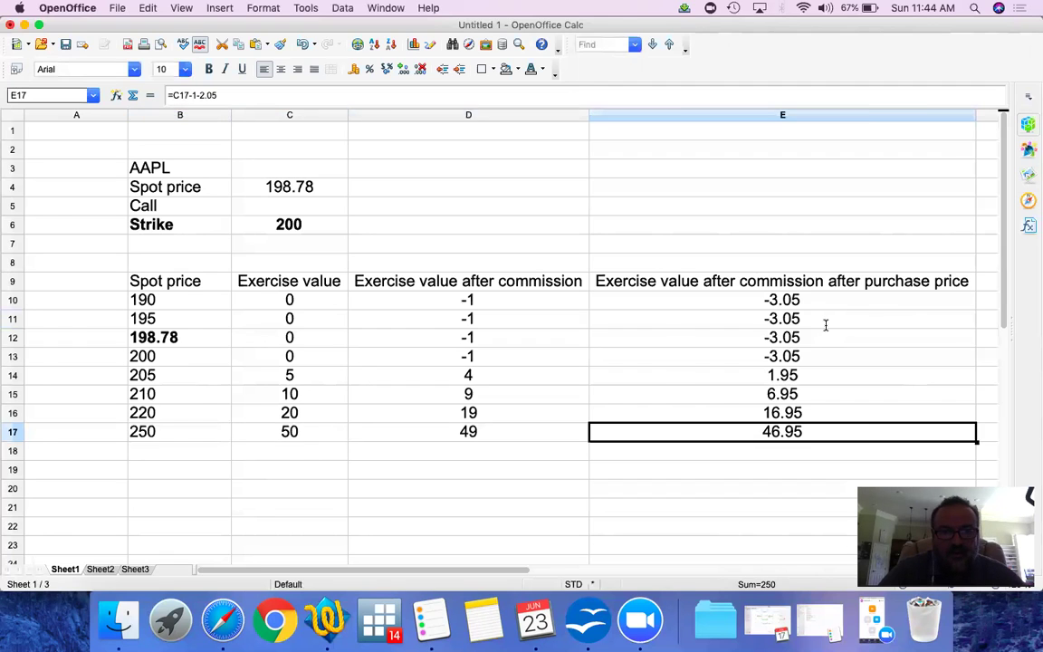
key(Left)
key(Left)
key(Left)
key(Left)
key(Left)
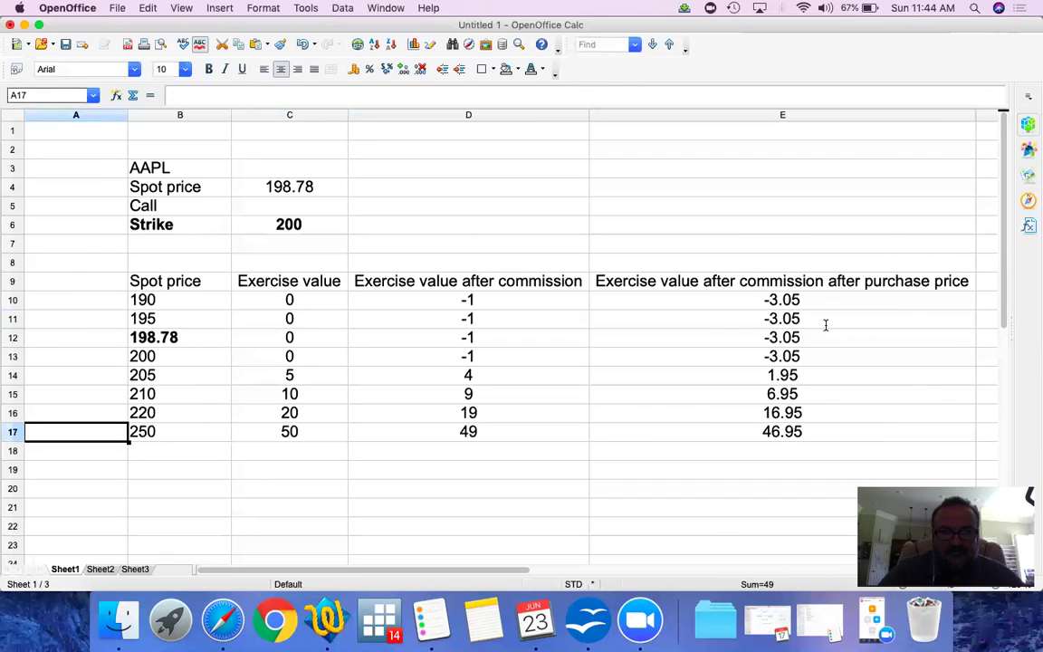
Examine the 198.78 spot price and compare the exercise values before and after costs in the 200 spot price row.
key(Right)
key(Up)
key(Up)
key(Up)
key(Up)
key(Up)
key(Up)
key(Up)
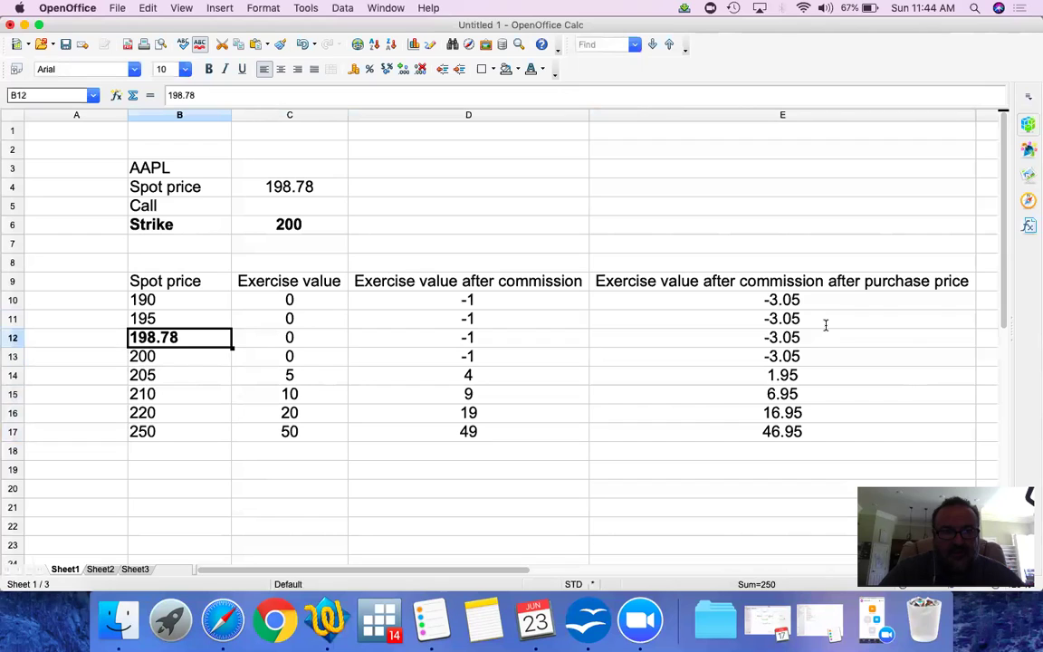
key(Down)
key(Down)
key(Down)
key(Right)
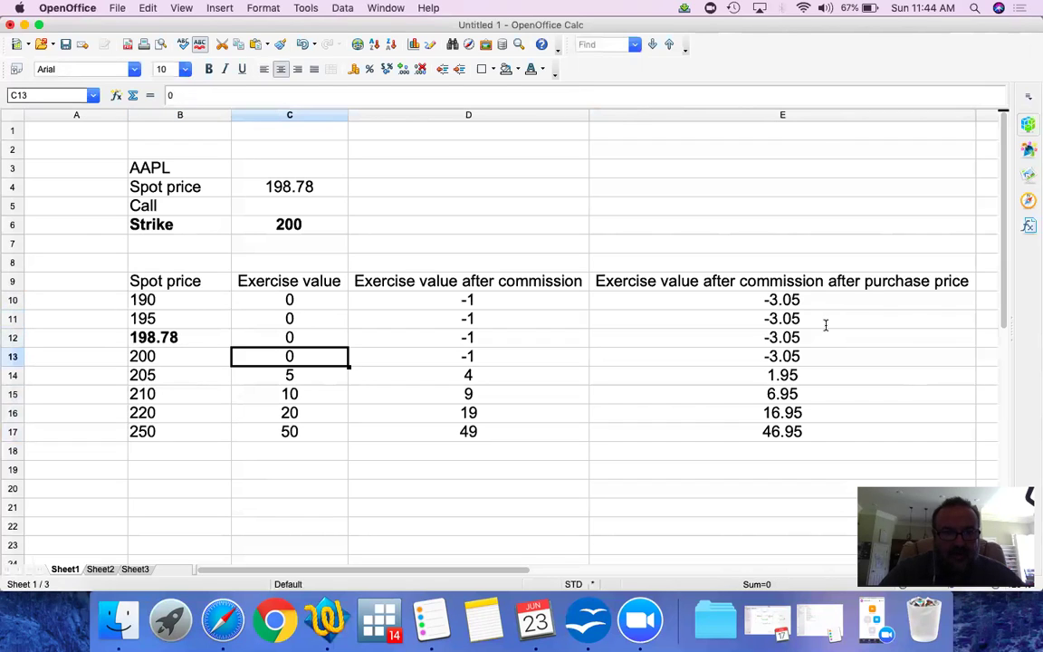
key(Right)
key(Right)
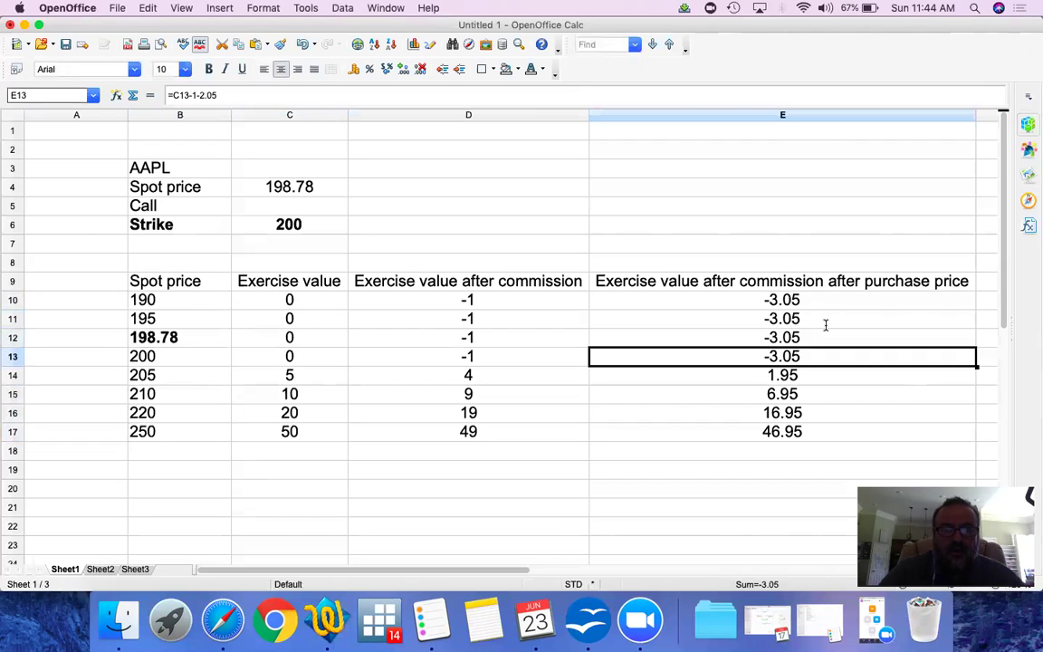
key(Left)
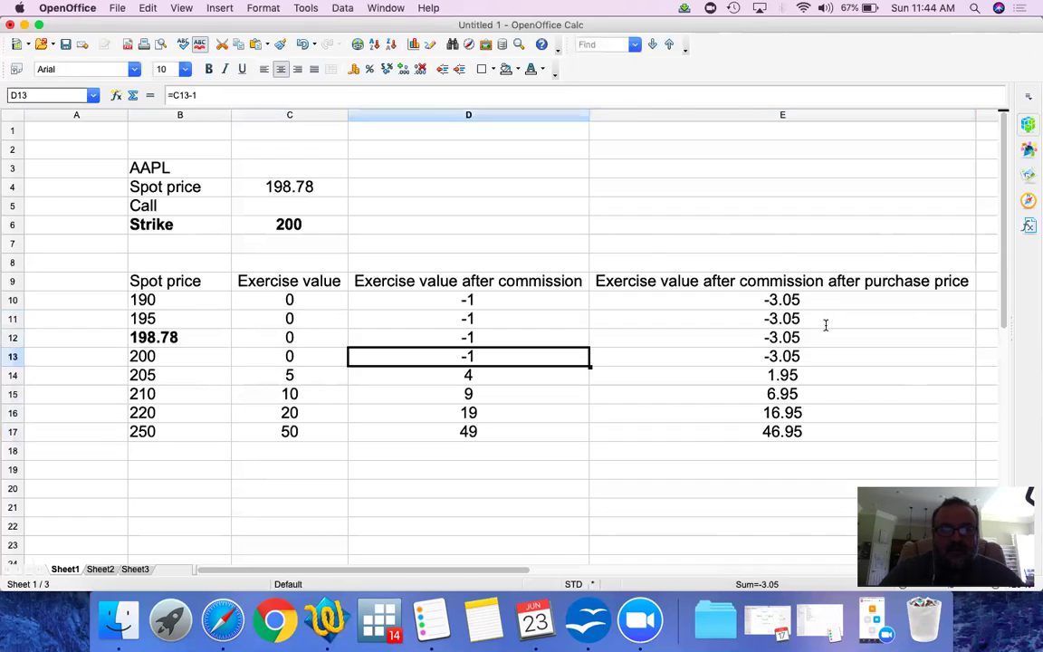
key(Right)
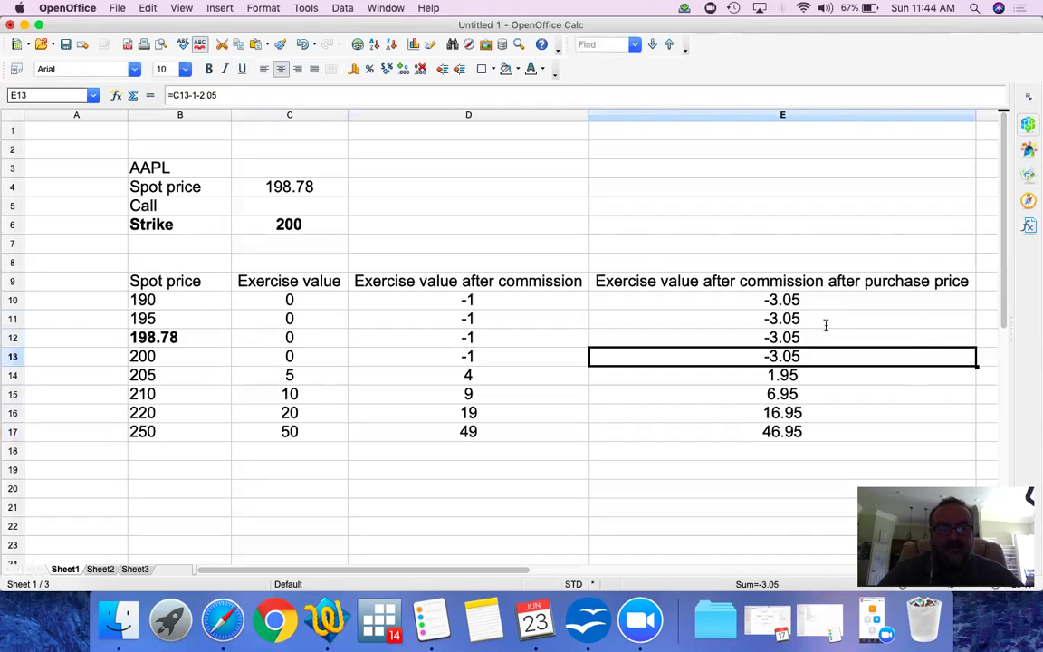
key(Left)
key(Left)
key(Left)
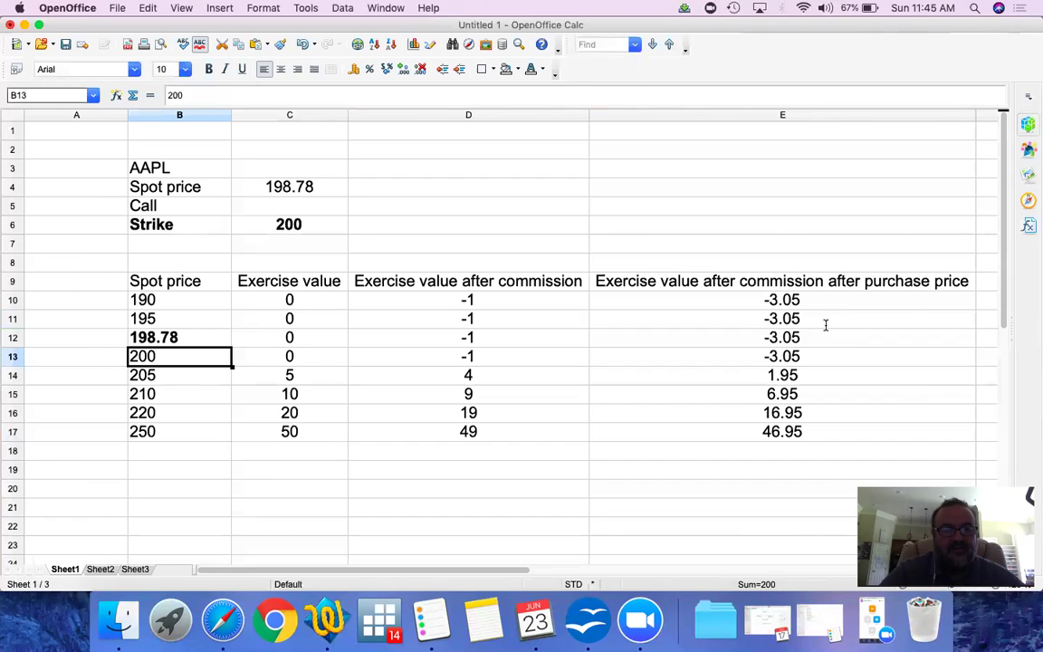
Review the table rows for the higher spot prices, from 205 to 250.
key(Down)
key(Down)
key(Down)
key(Down)
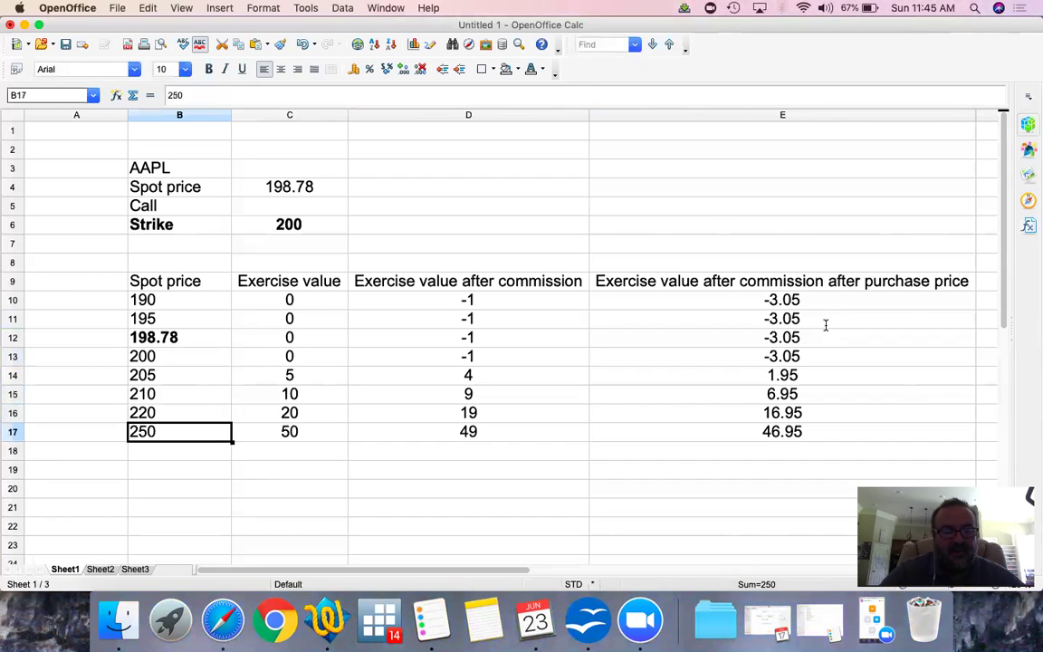
key(Up)
key(Up)
key(Up)
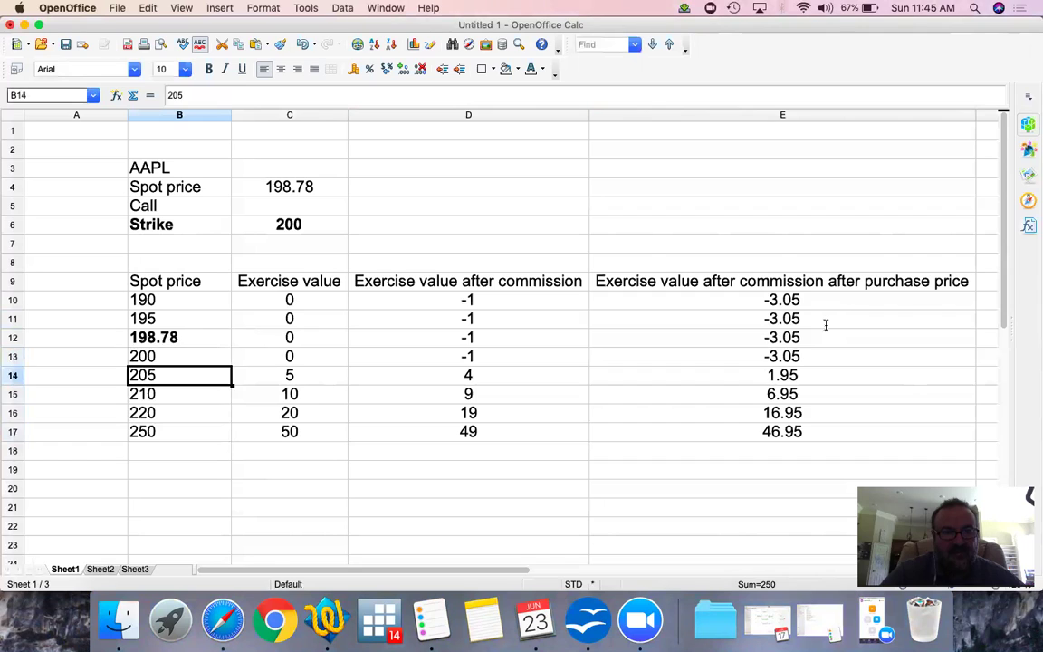
key(Down)
key(Down)
key(Down)
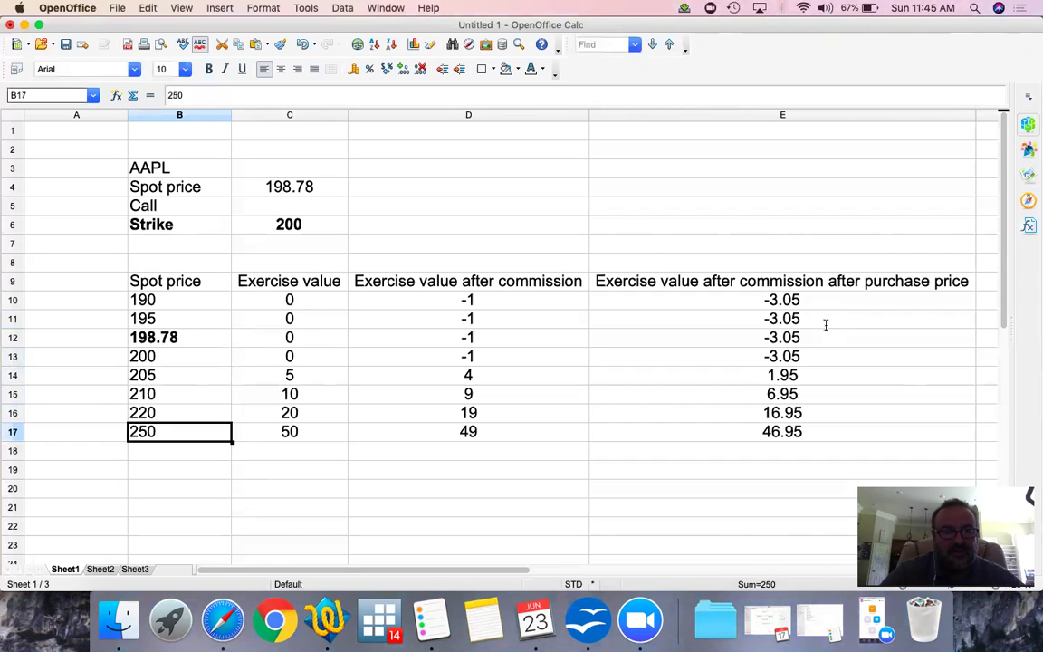
Return to the 190 spot price row and examine its exercise values before and after costs.
key(Up)
key(Up)
key(Up)
key(Up)
key(Up)
key(Up)
key(Up)
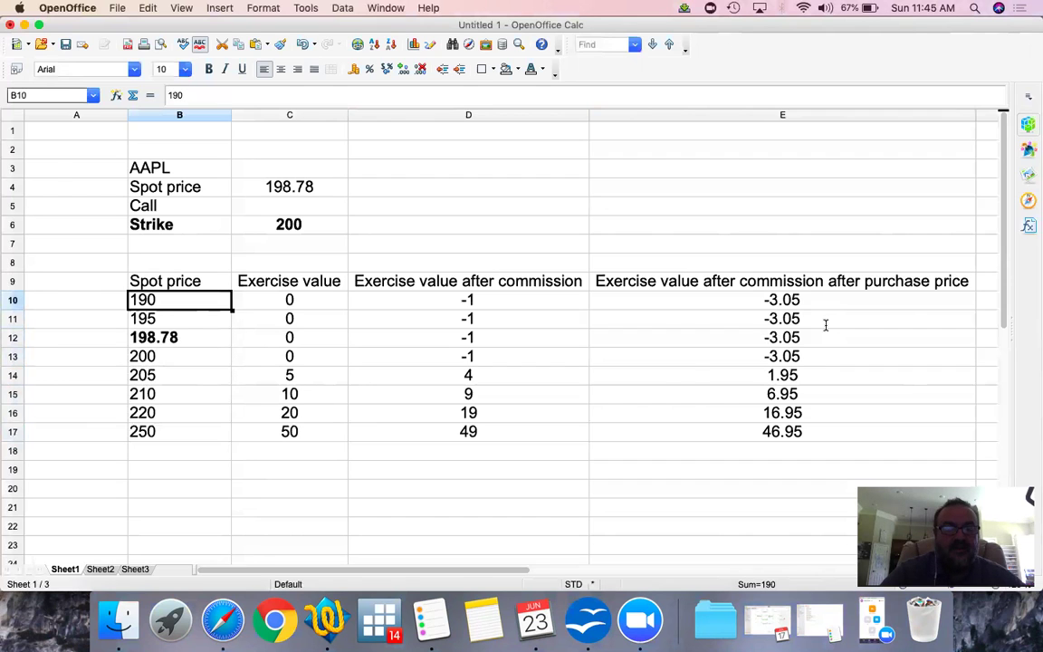
key(Right)
key(Right)
key(Right)
key(Left)
key(Left)
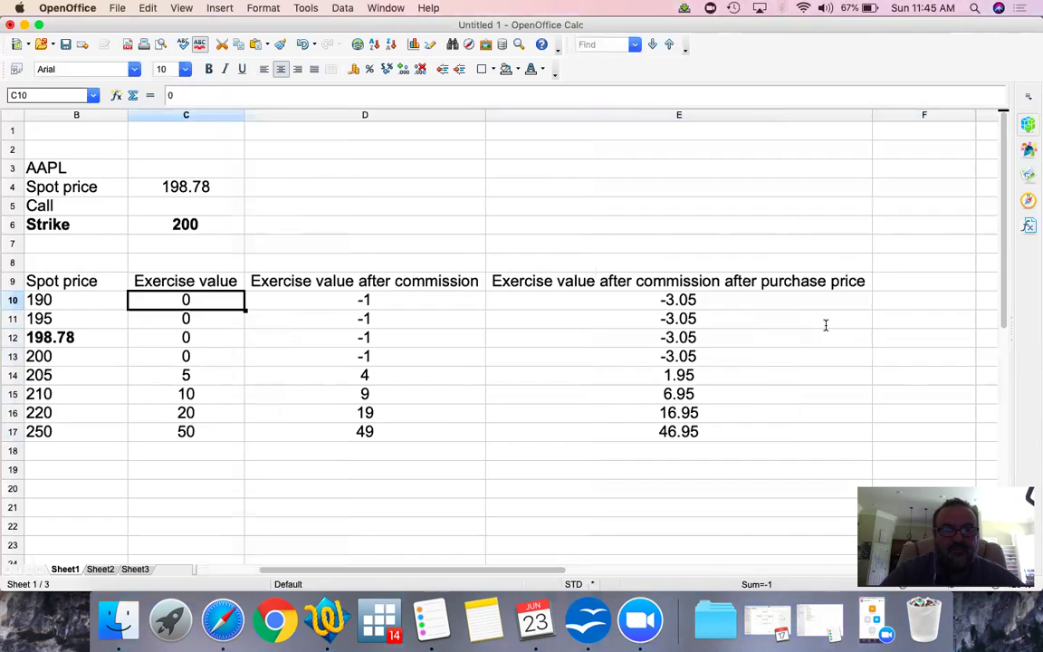
key(Left)
key(Left)
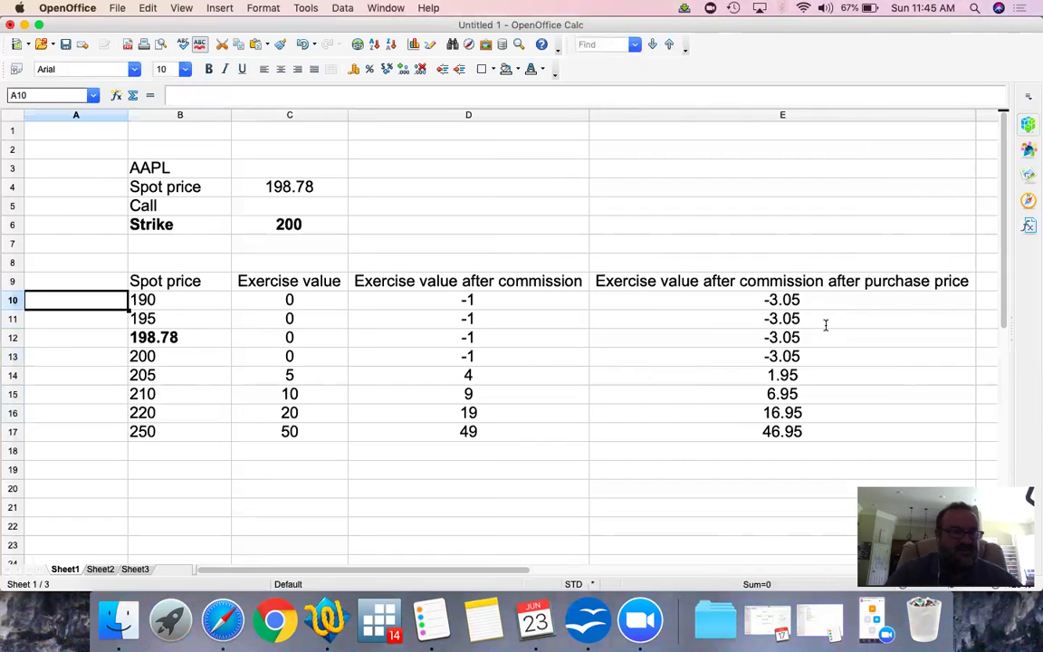